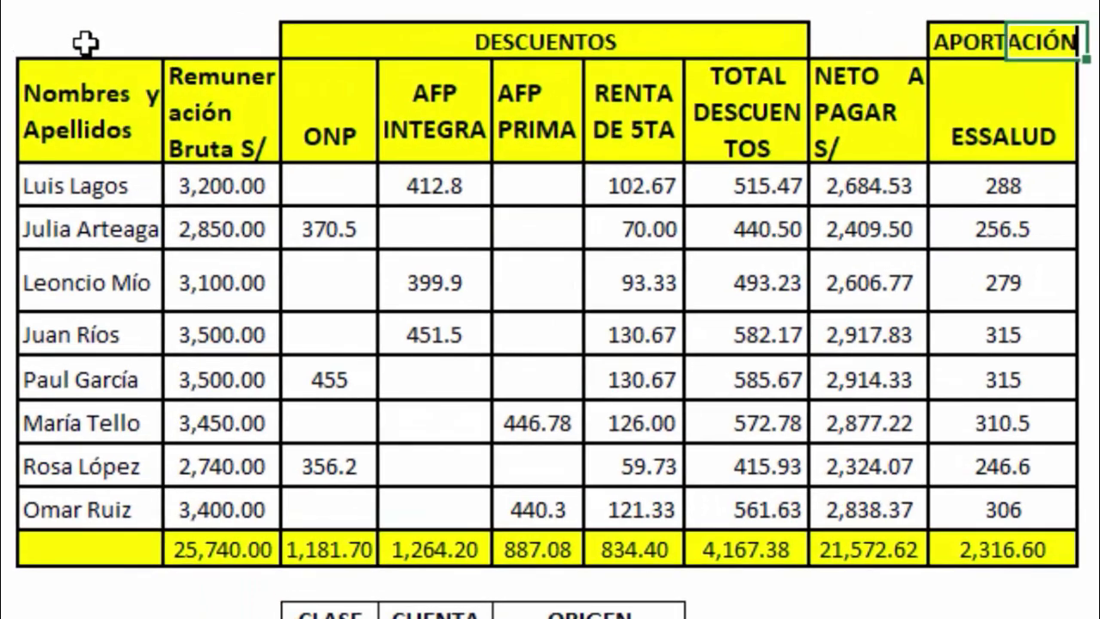
Examine the payroll table's deduction columns and the first employee's gross pay, AFP INTEGRA, RENTA DE 5TA, total deductions and net pay
left_click_drag(13, 29, 328, 164)
left_click_drag(475, 237, 1070, 563)
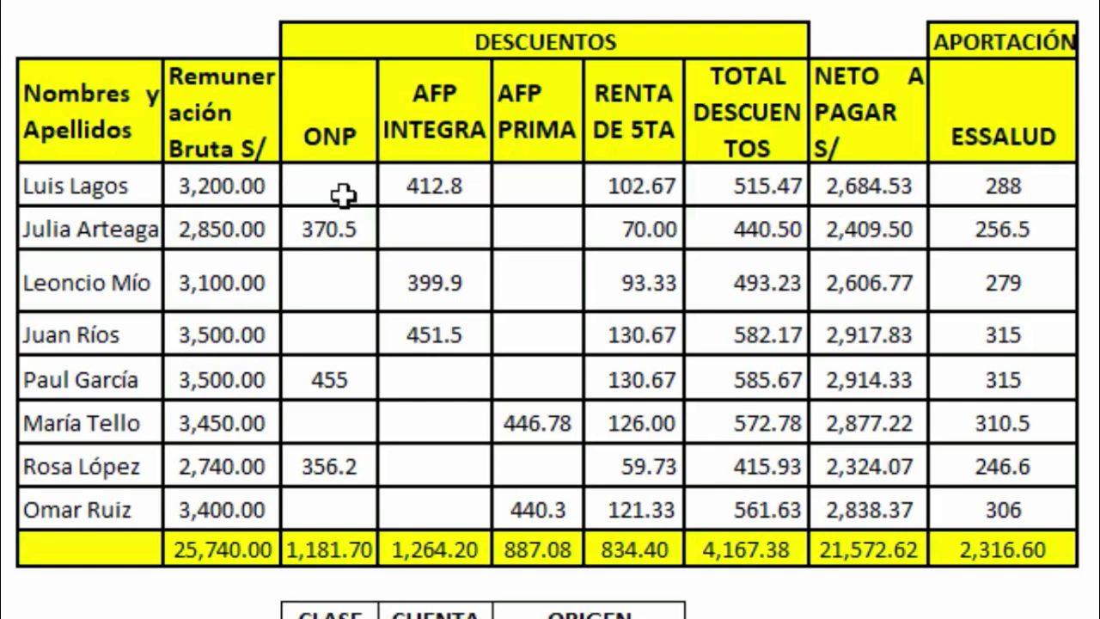
left_click_drag(344, 191, 650, 509)
left_click(695, 236)
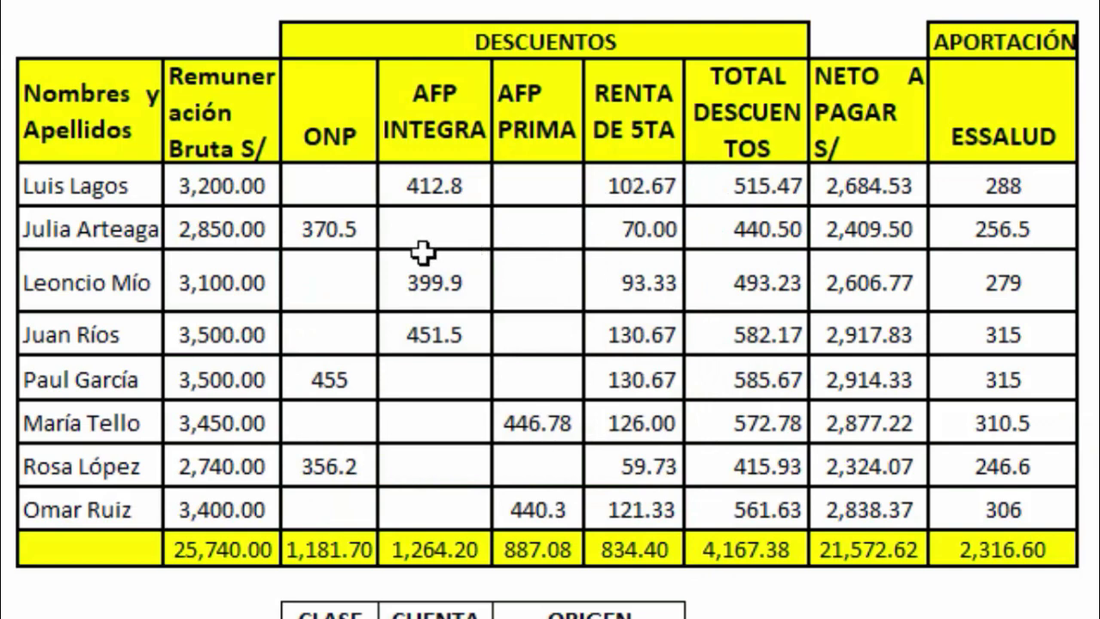
left_click(628, 197)
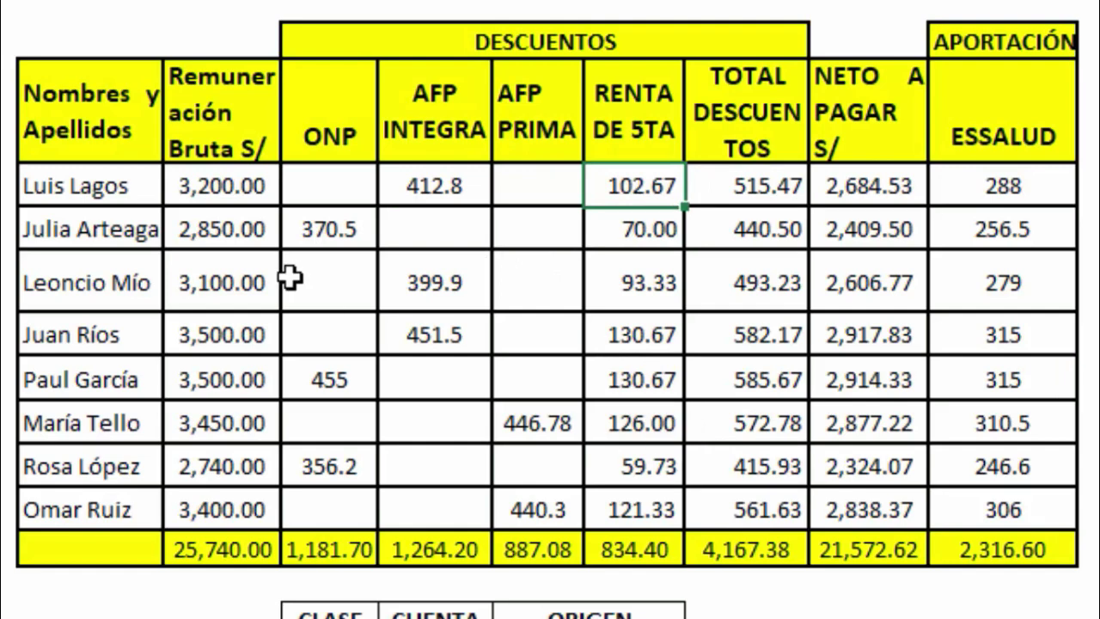
left_click(218, 185)
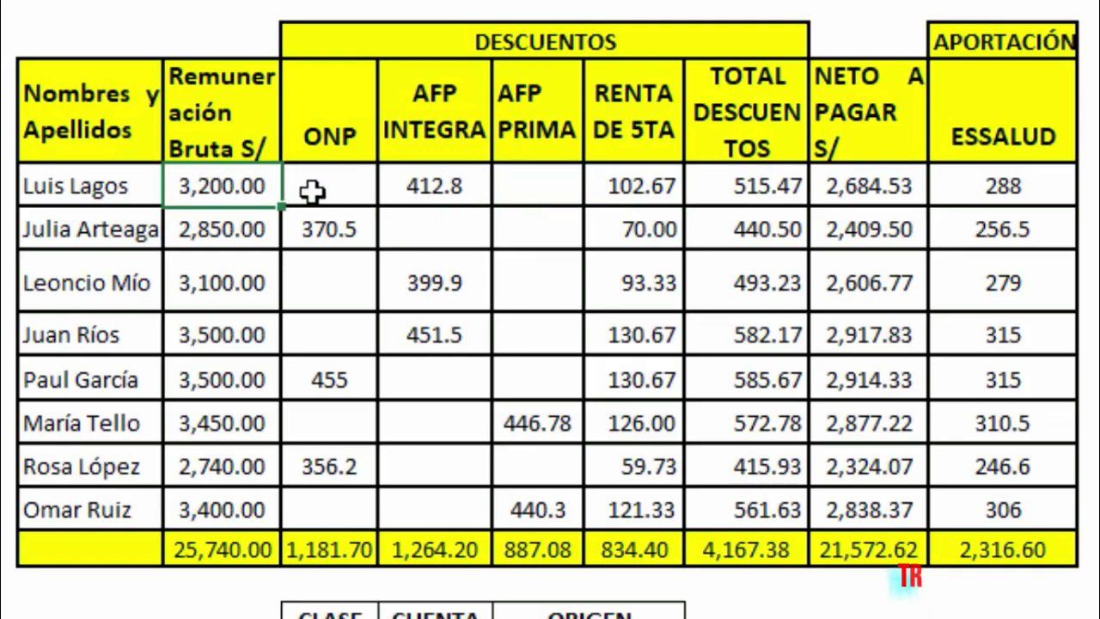
left_click(440, 190)
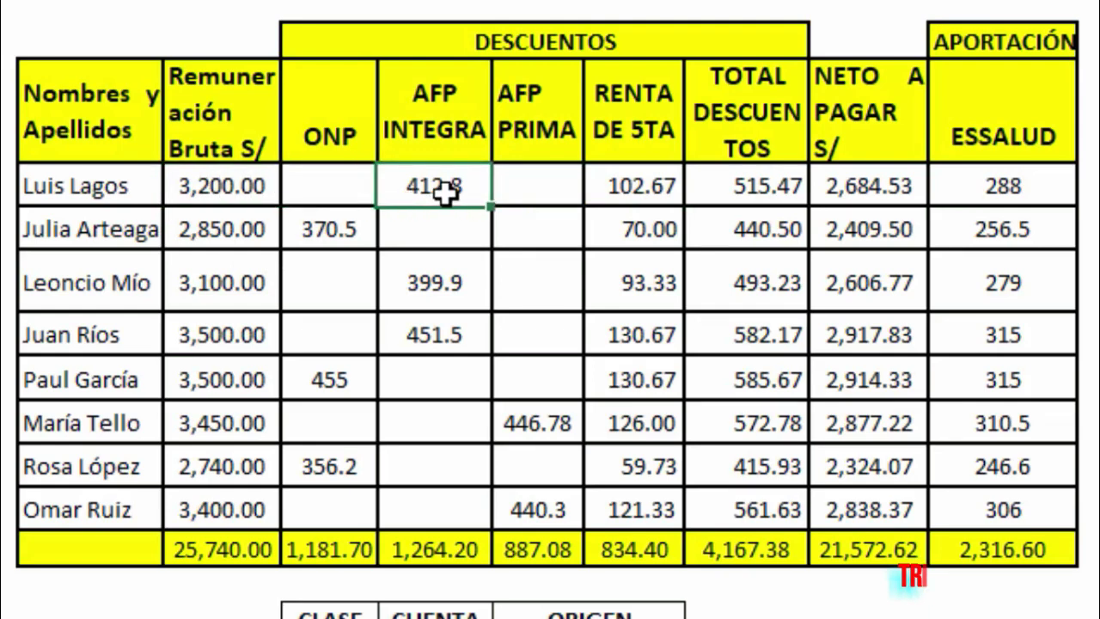
left_click(611, 196)
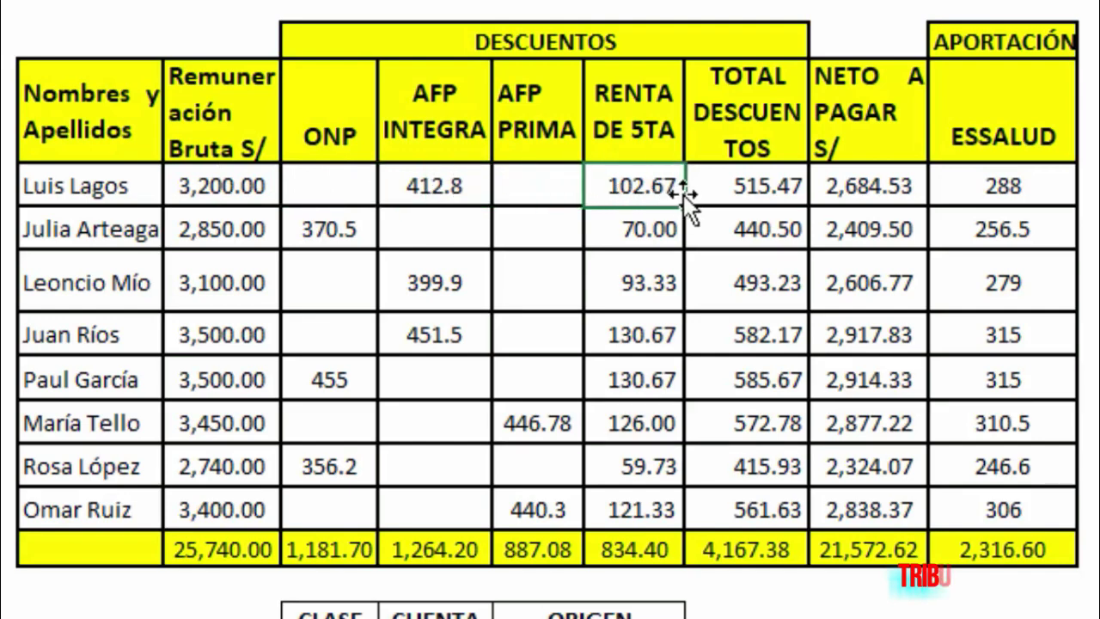
left_click(748, 197)
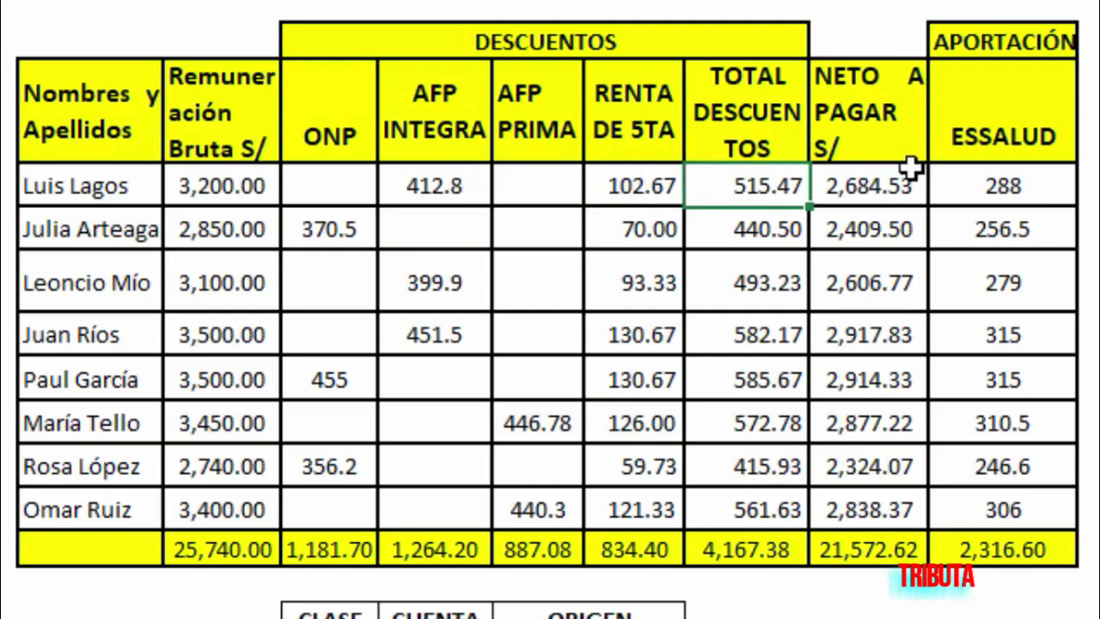
left_click(873, 193)
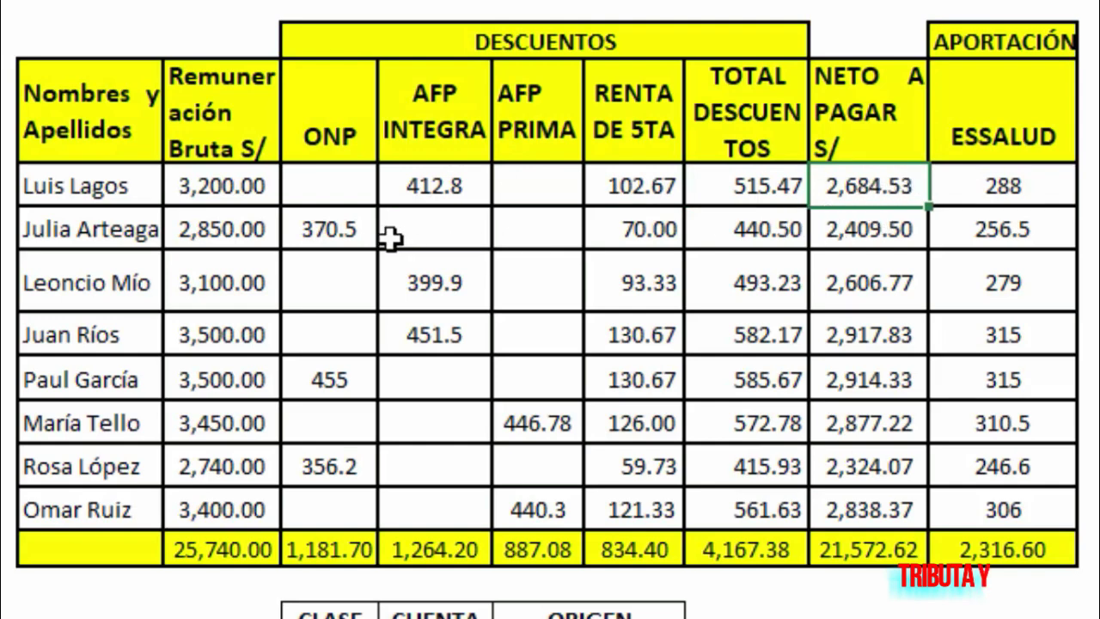
left_click(232, 177)
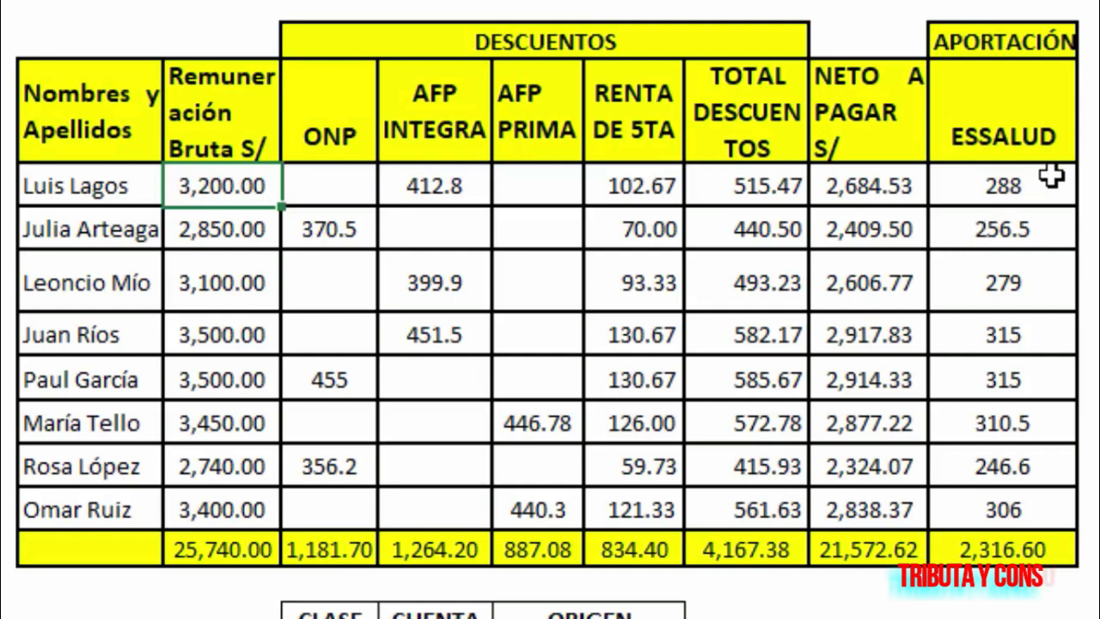
Append 9% to the ESSALUD column header and slightly reduce the height of the header row
left_click(1058, 134)
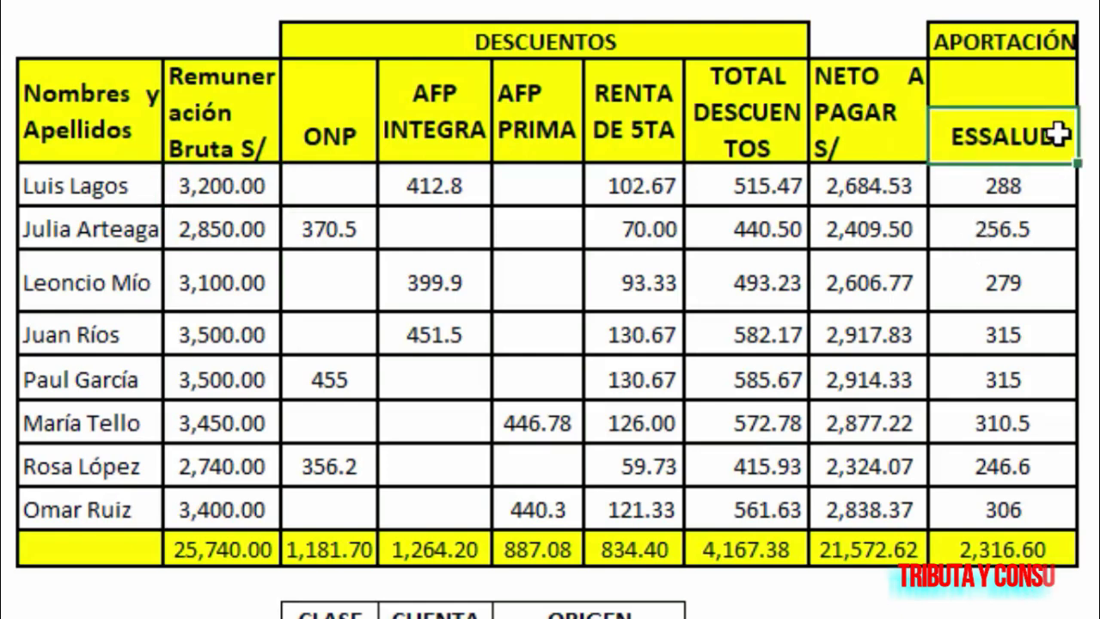
double_click(1059, 135)
type("9")
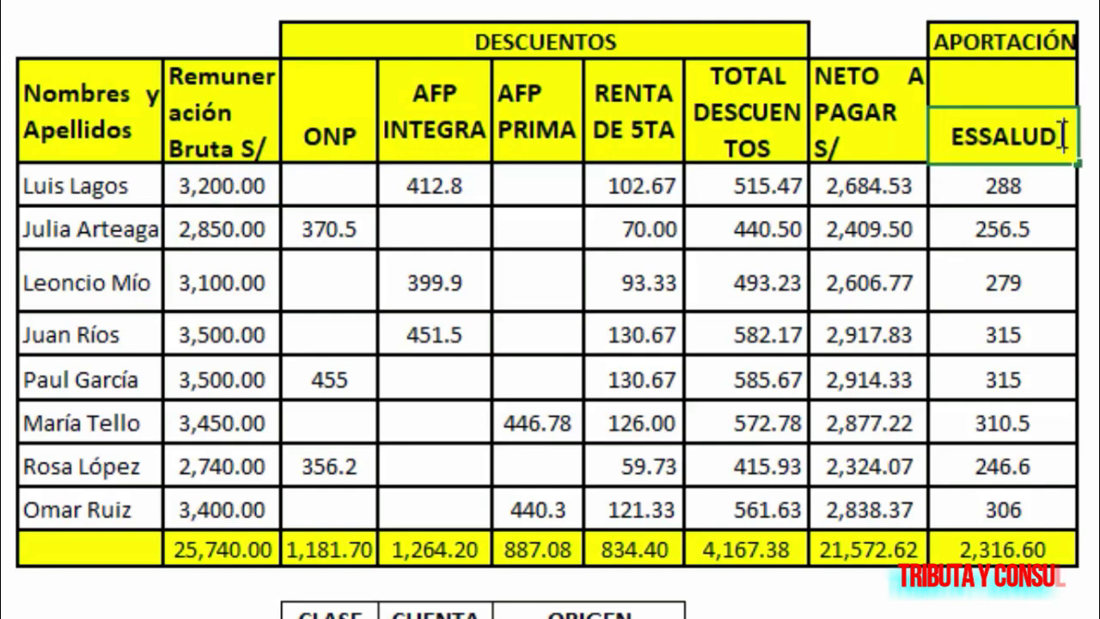
type("%")
key("Return")
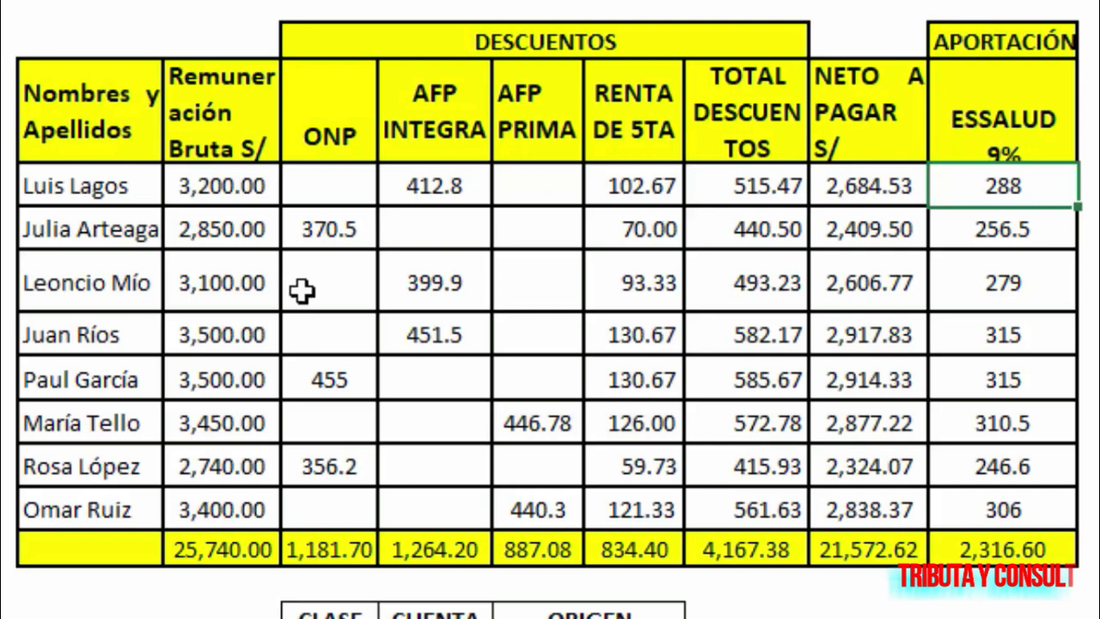
left_click_drag(2, 162, 2, 154)
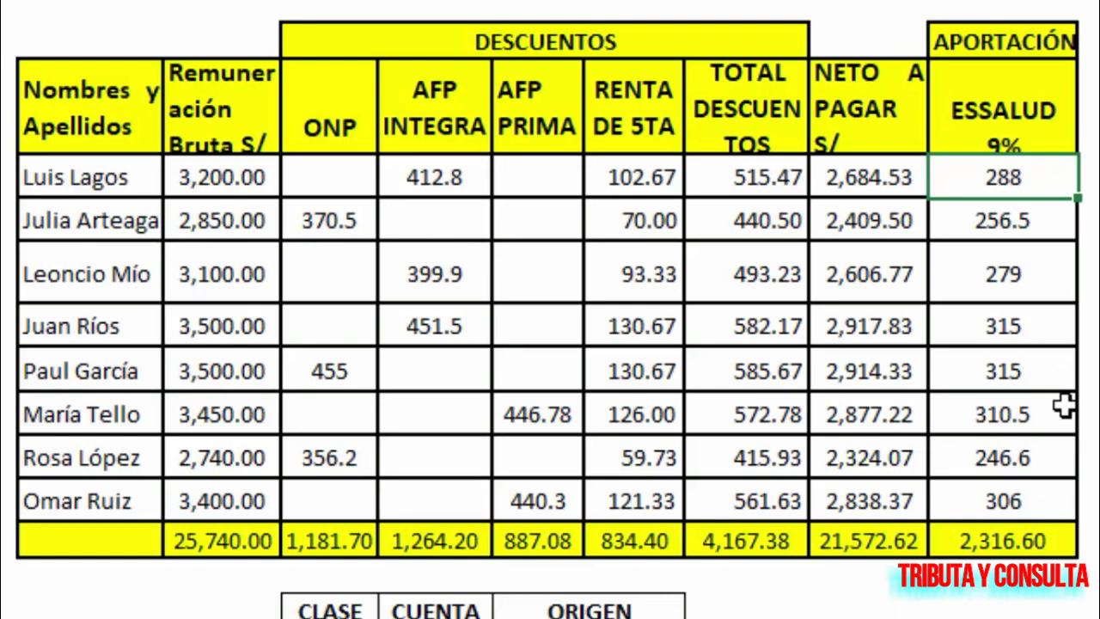
Review the payroll's totals row, covering ESSALUD, gross remuneration, each deduction, total deductions and net pay
left_click(1018, 536)
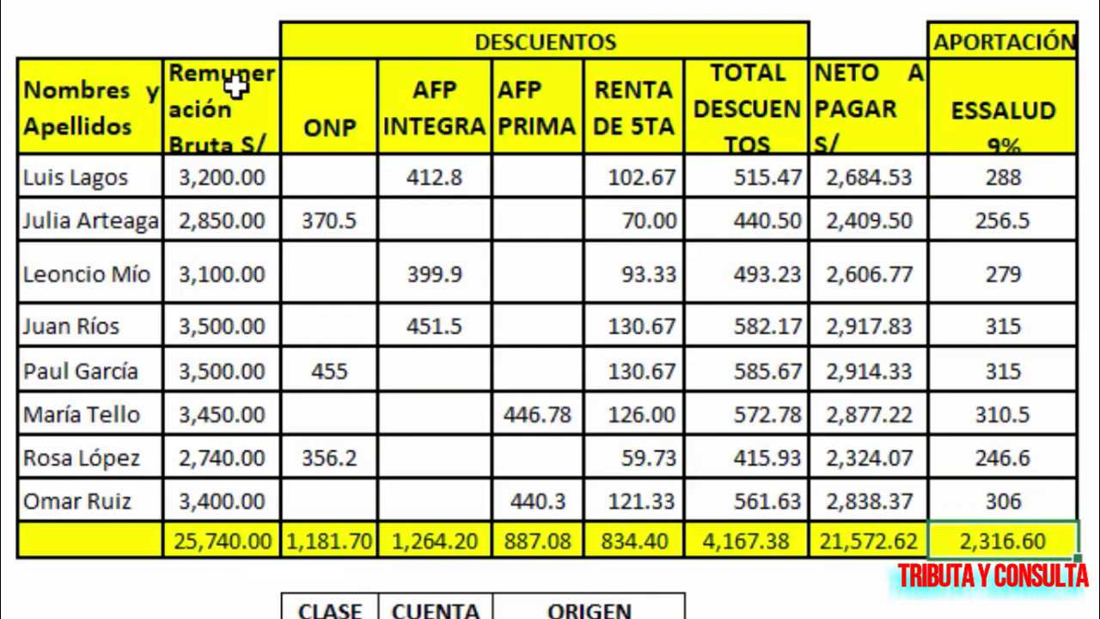
left_click(187, 536)
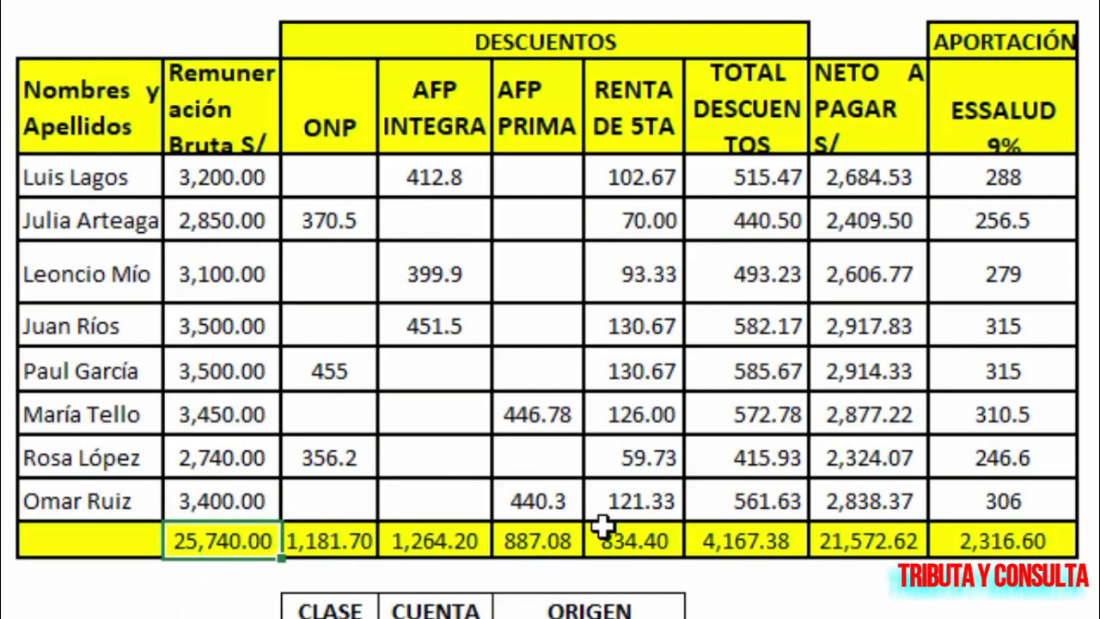
key("Right")
key("Right")
key("Right")
key("Right")
key("Right")
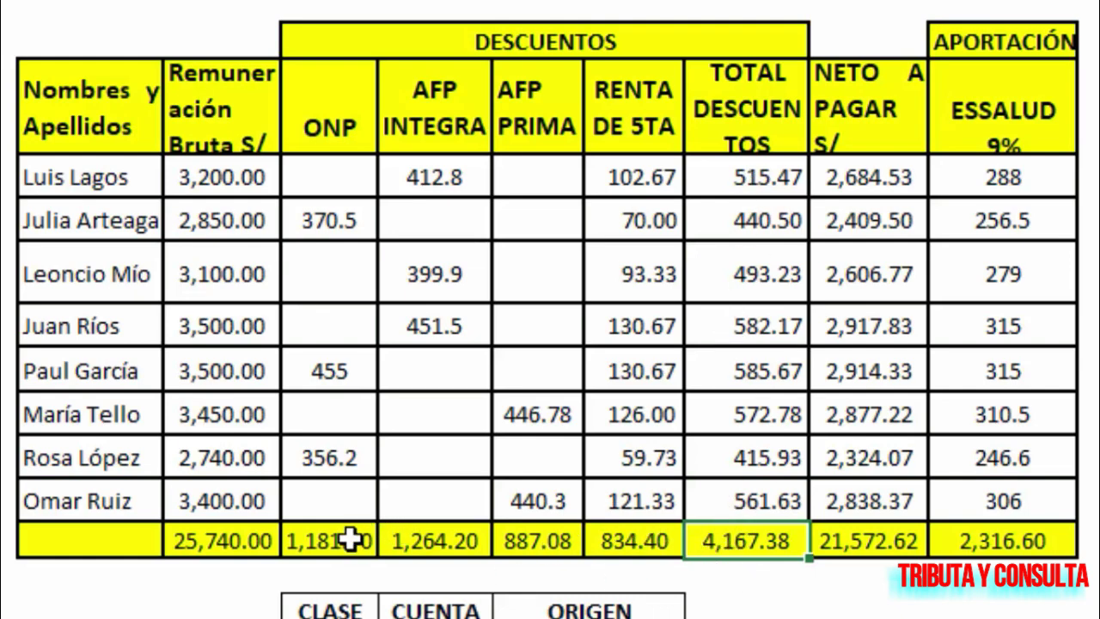
left_click_drag(353, 540, 380, 535)
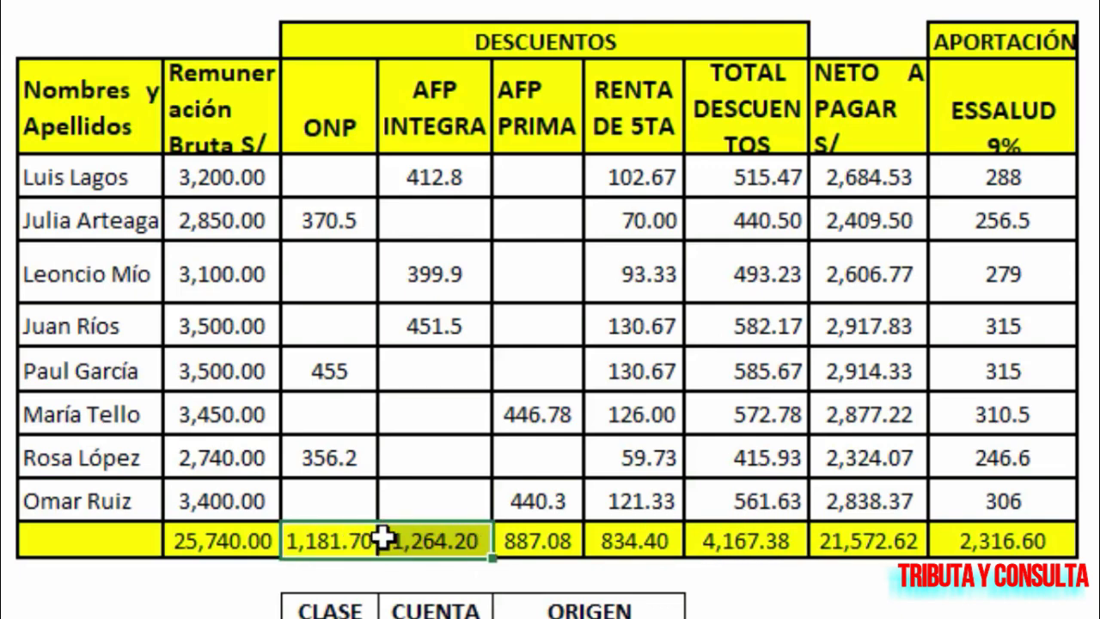
left_click(359, 550)
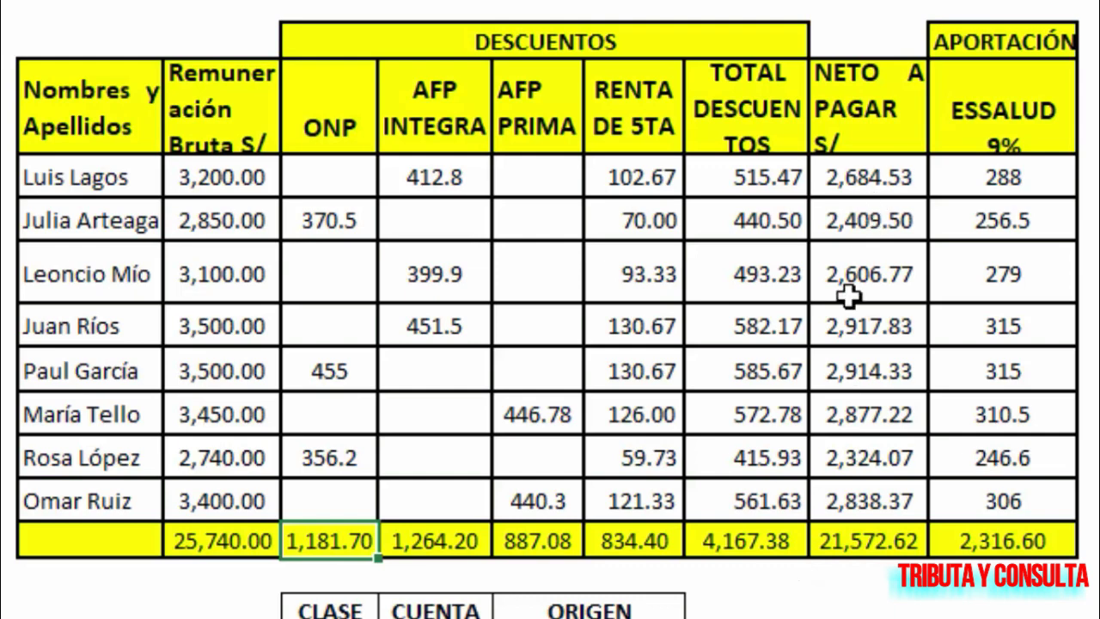
left_click(860, 542)
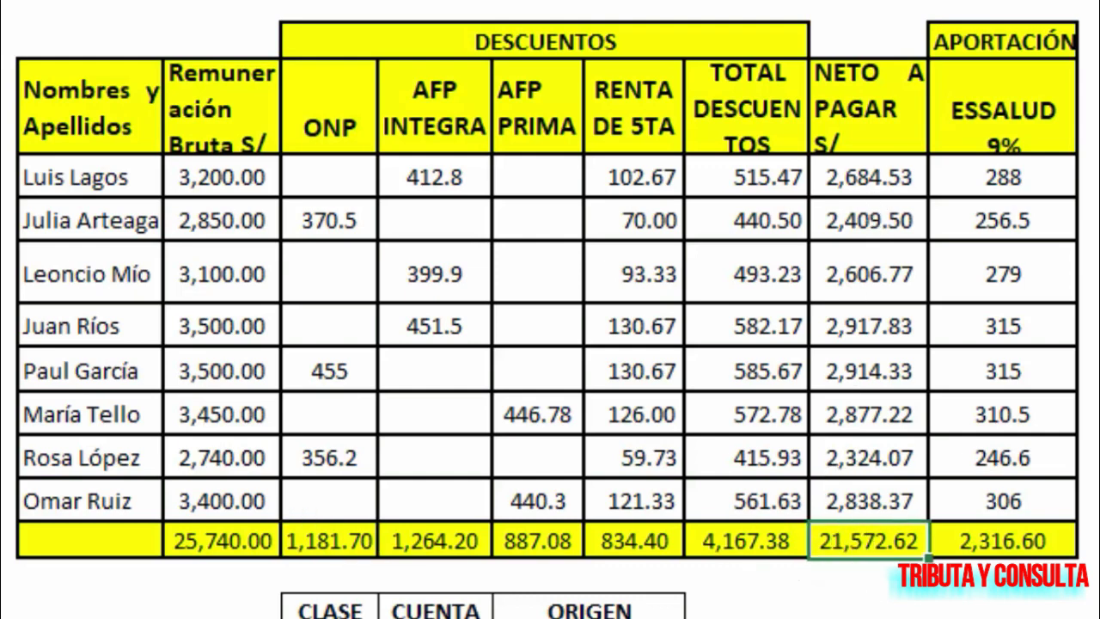
left_click(876, 606)
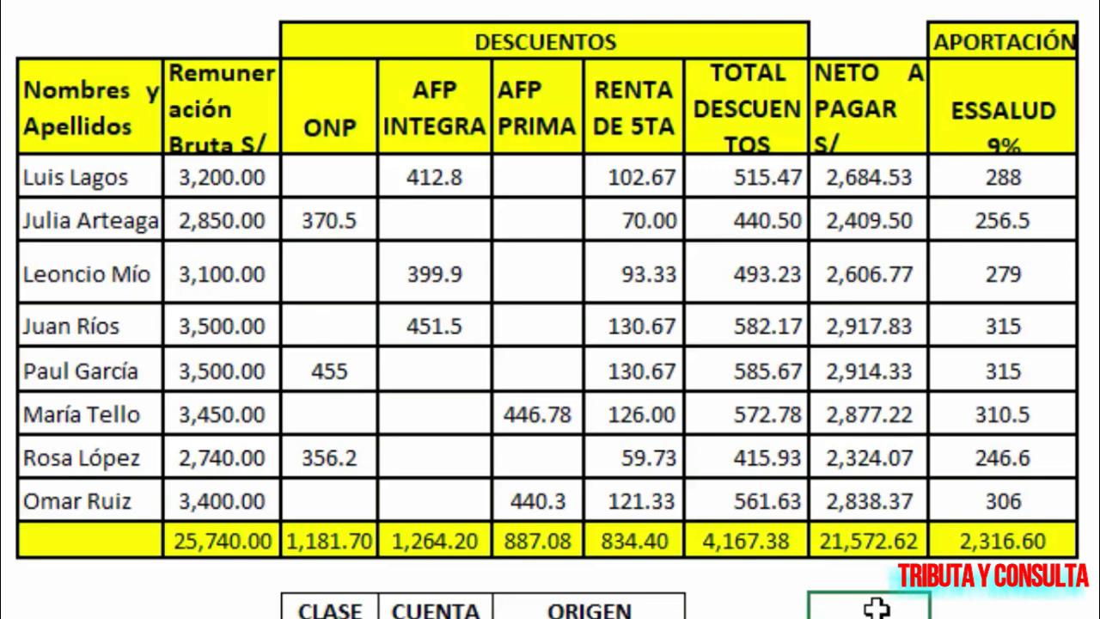
left_click(864, 543)
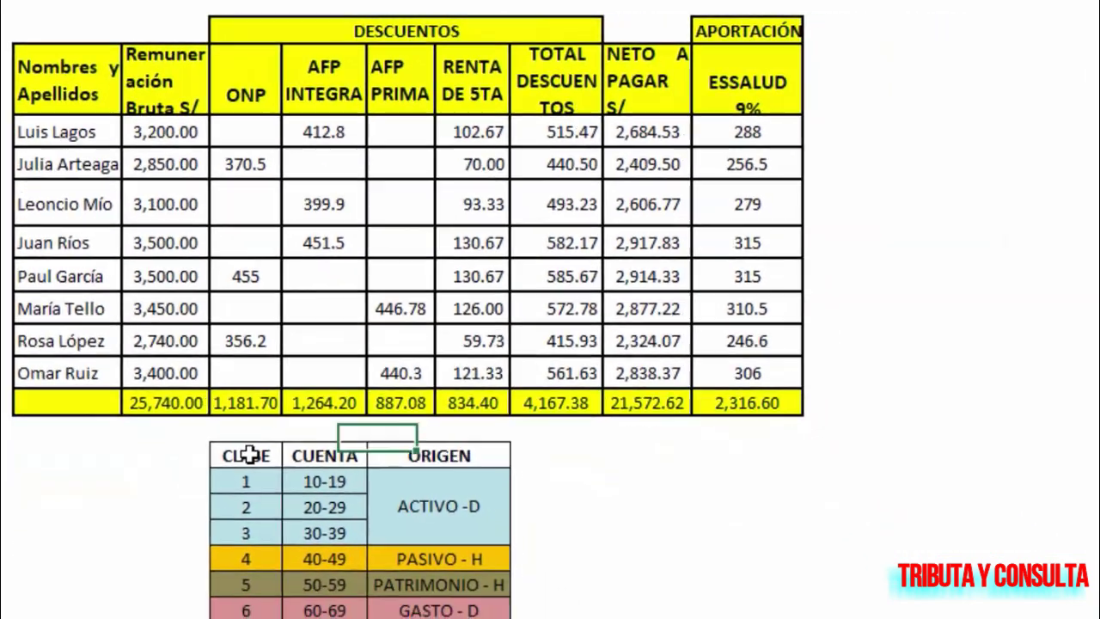
Review the account class table below the payroll, matching the account ranges of classes 1 to 7 with their debit or credit origin
left_click_drag(323, 611, 679, 593)
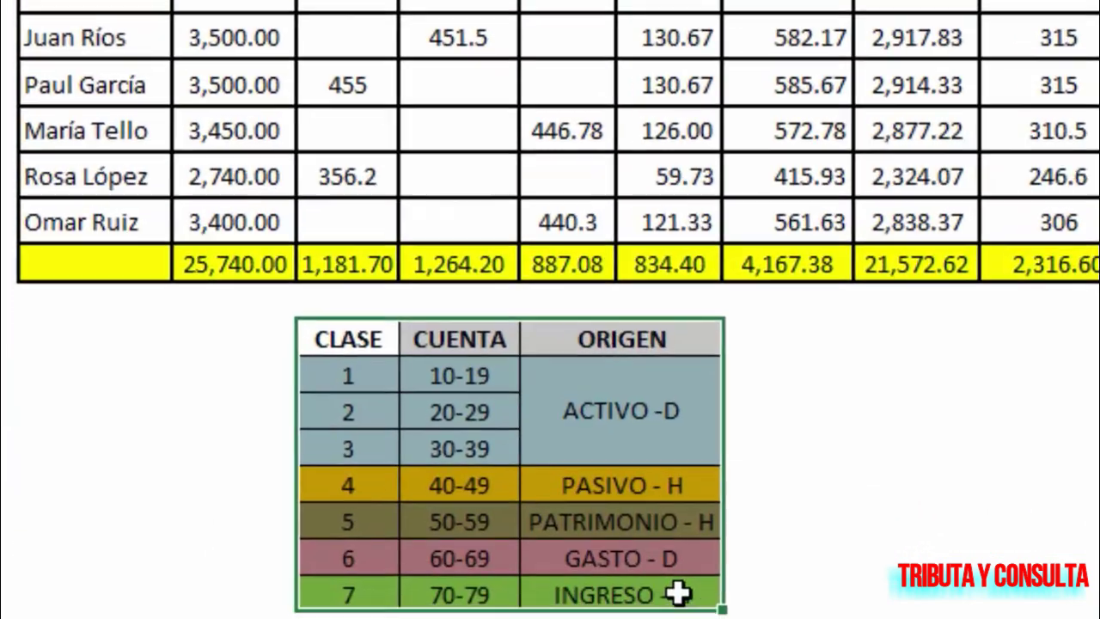
left_click(986, 475)
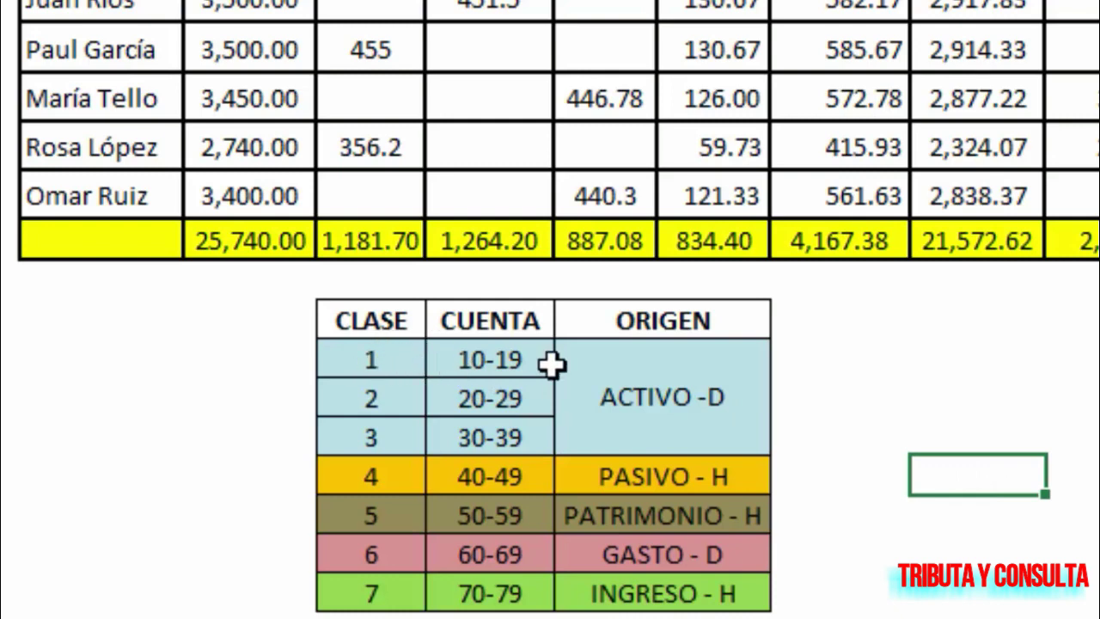
left_click(636, 385)
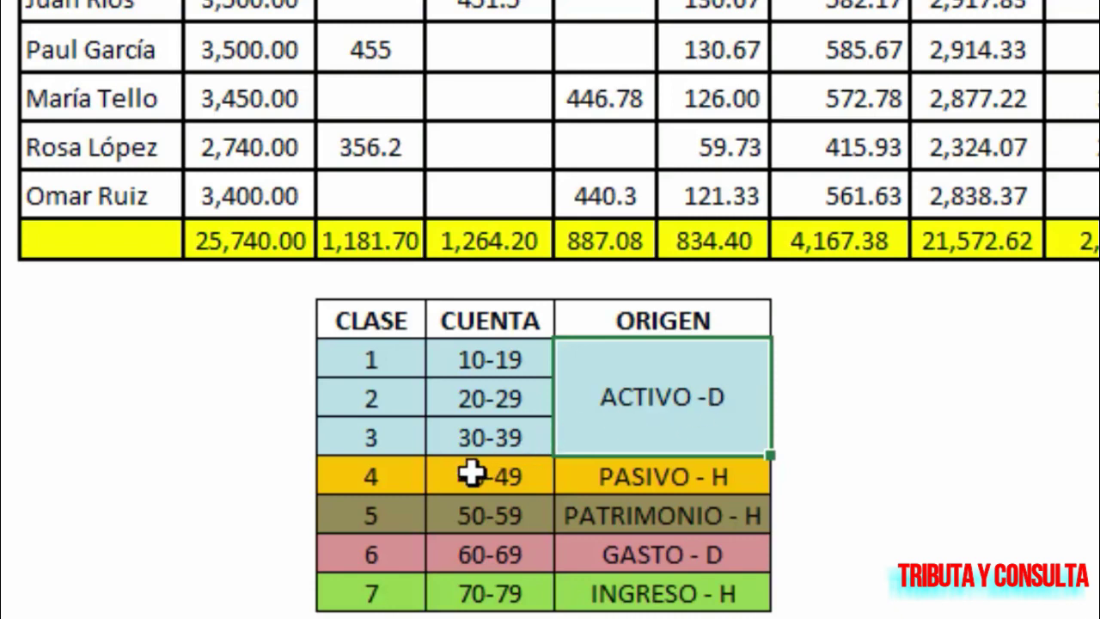
left_click(613, 480)
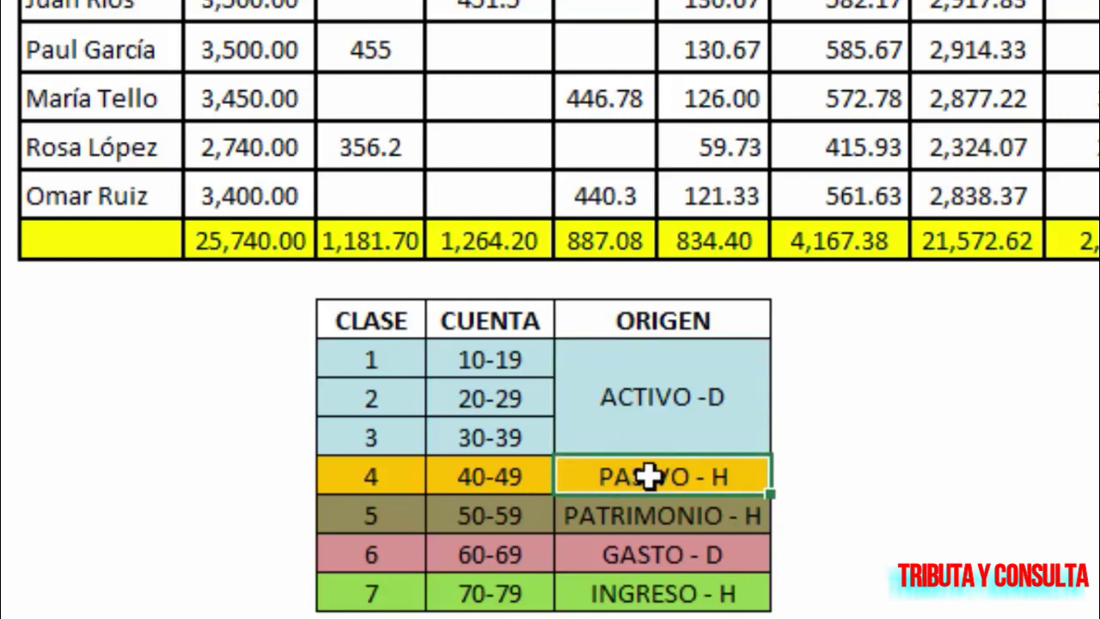
left_click(507, 519)
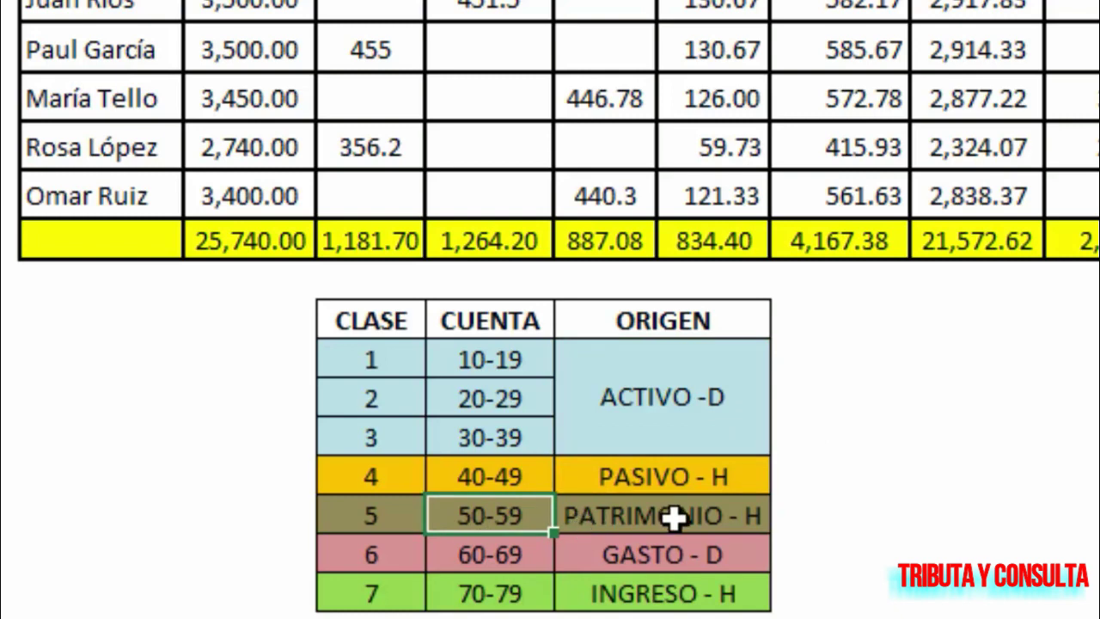
left_click(508, 555)
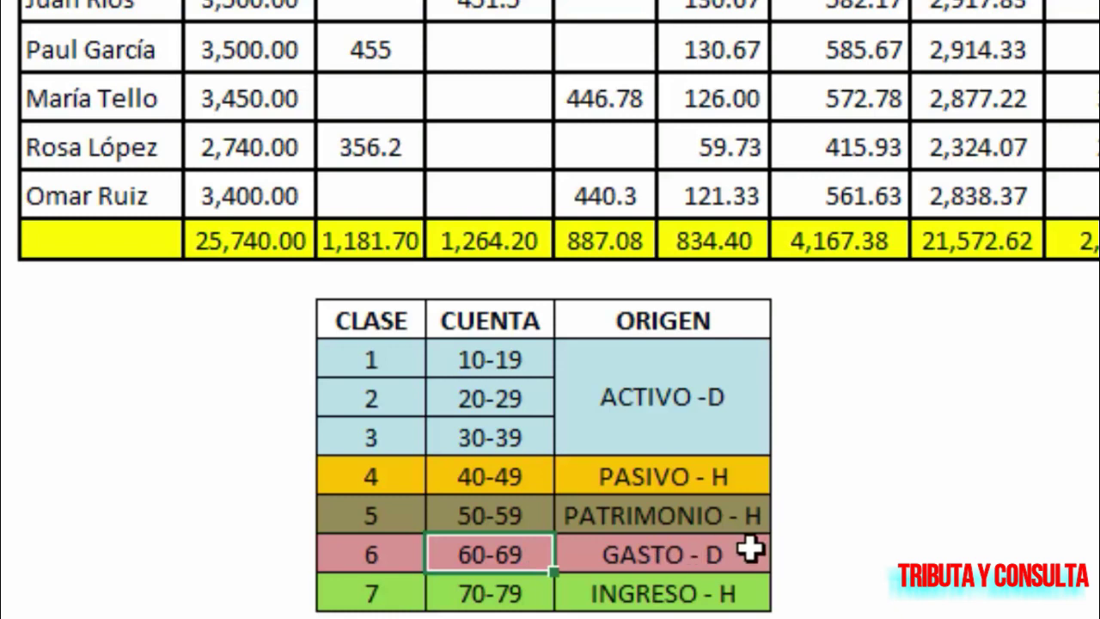
left_click(507, 592)
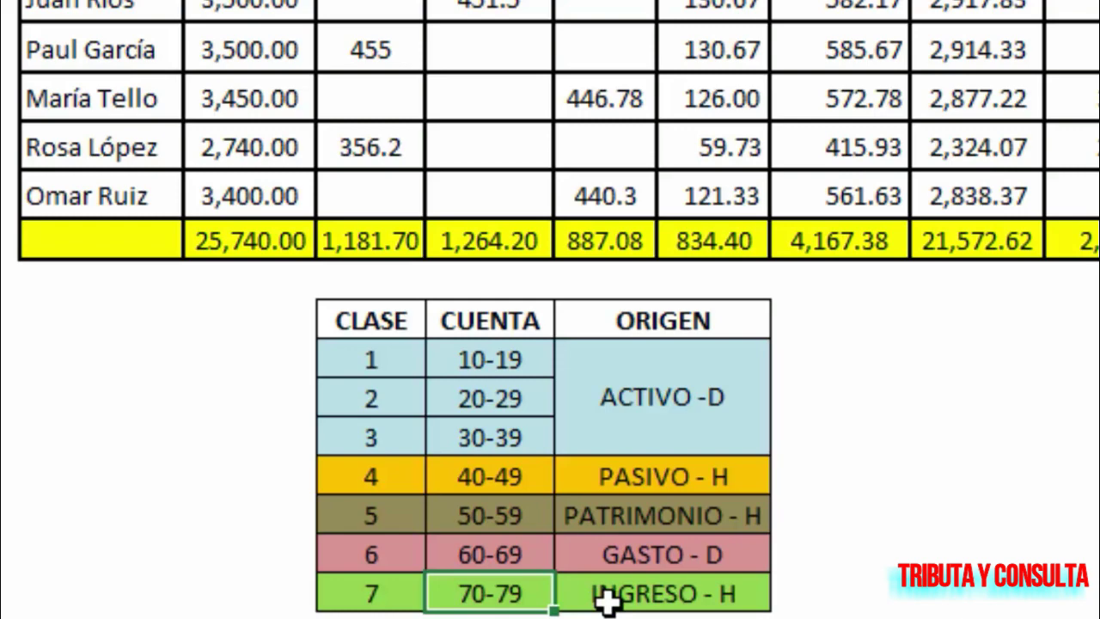
left_click(834, 546)
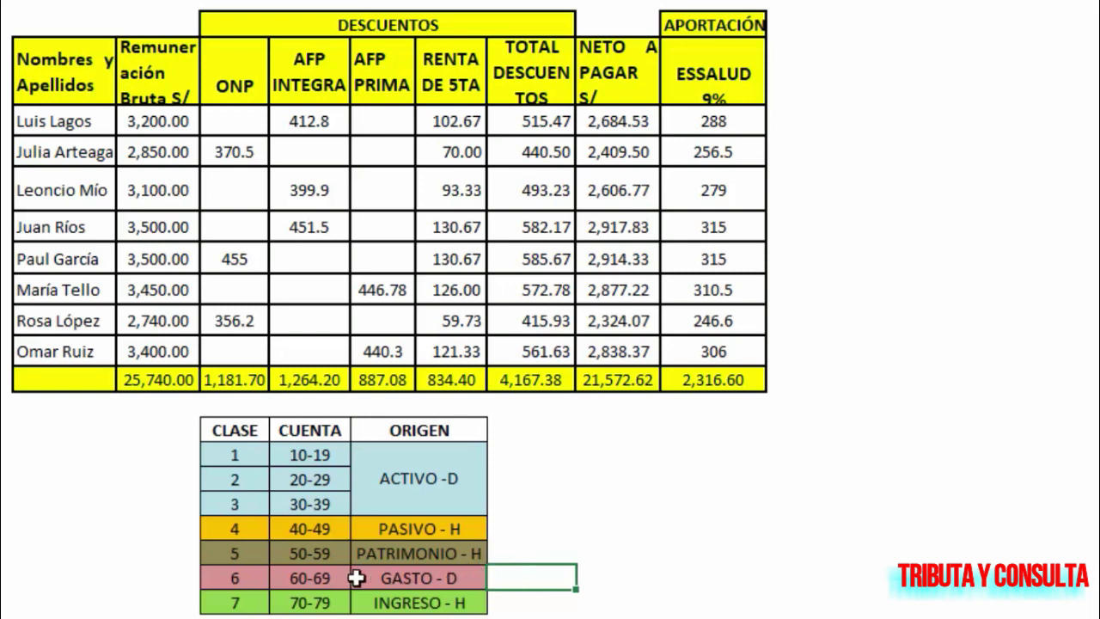
left_click_drag(331, 577, 428, 599)
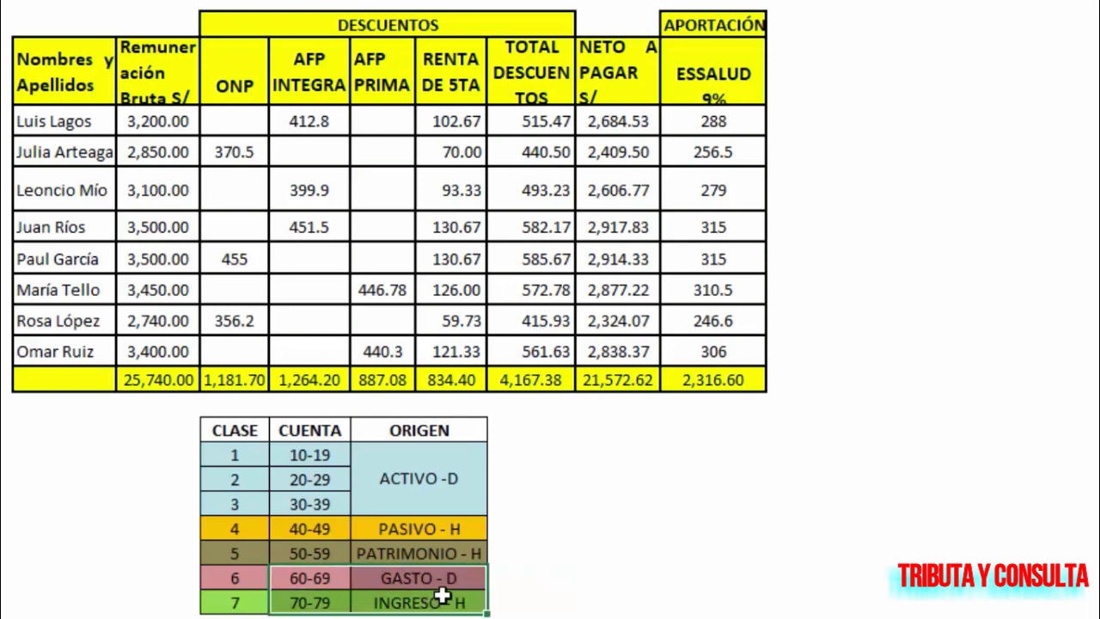
left_click(247, 577)
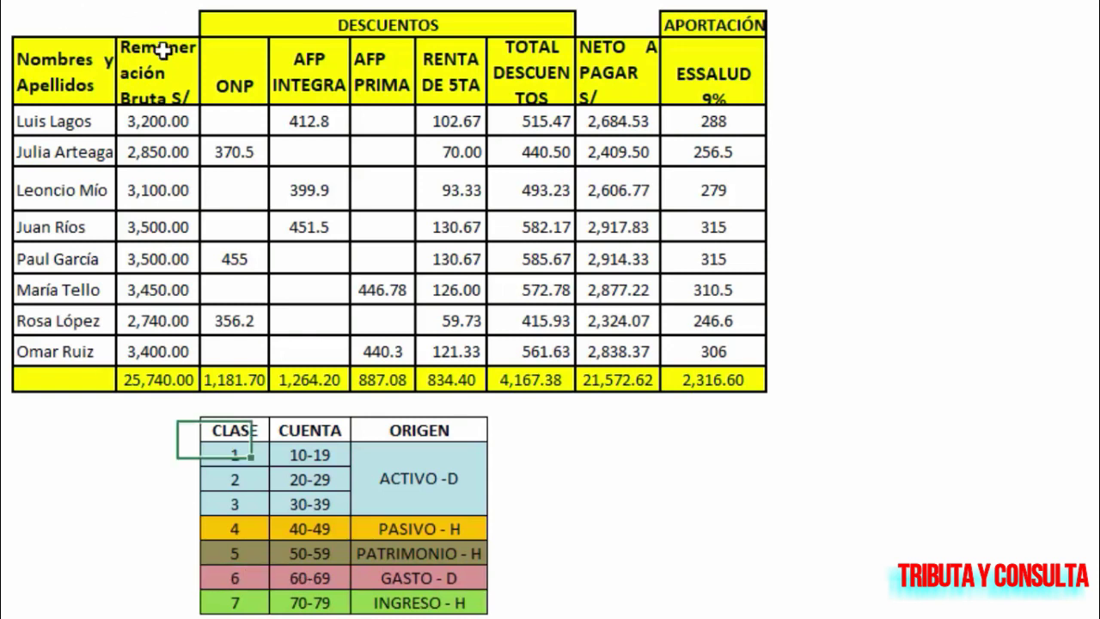
Examine the gross remuneration column and compare its total with the ESSALUD contribution total
left_click_drag(160, 48, 154, 373)
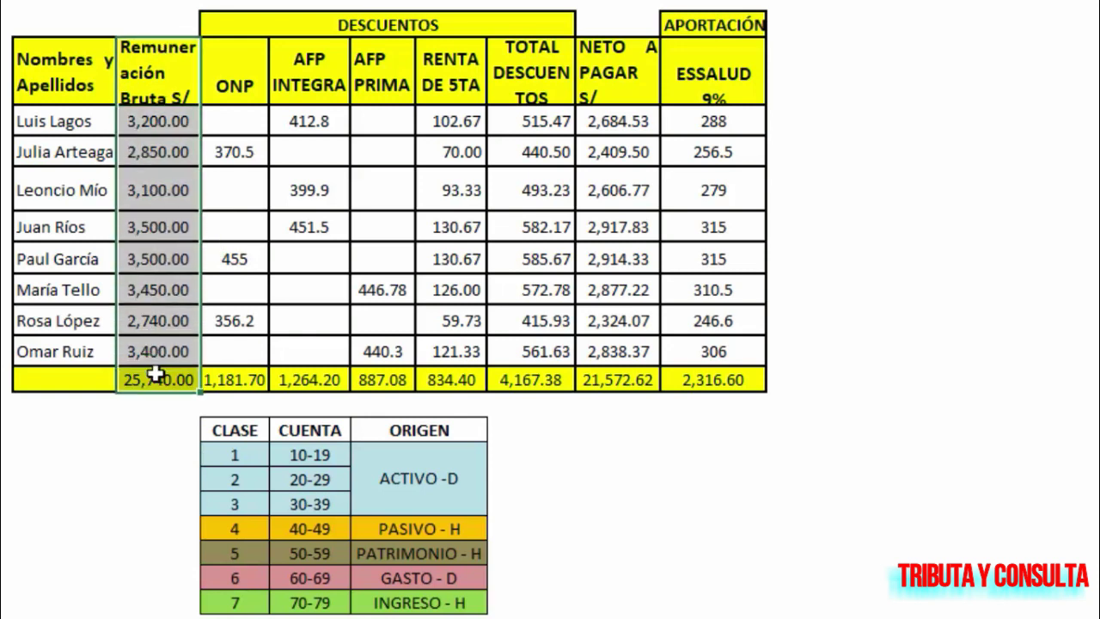
left_click(155, 373)
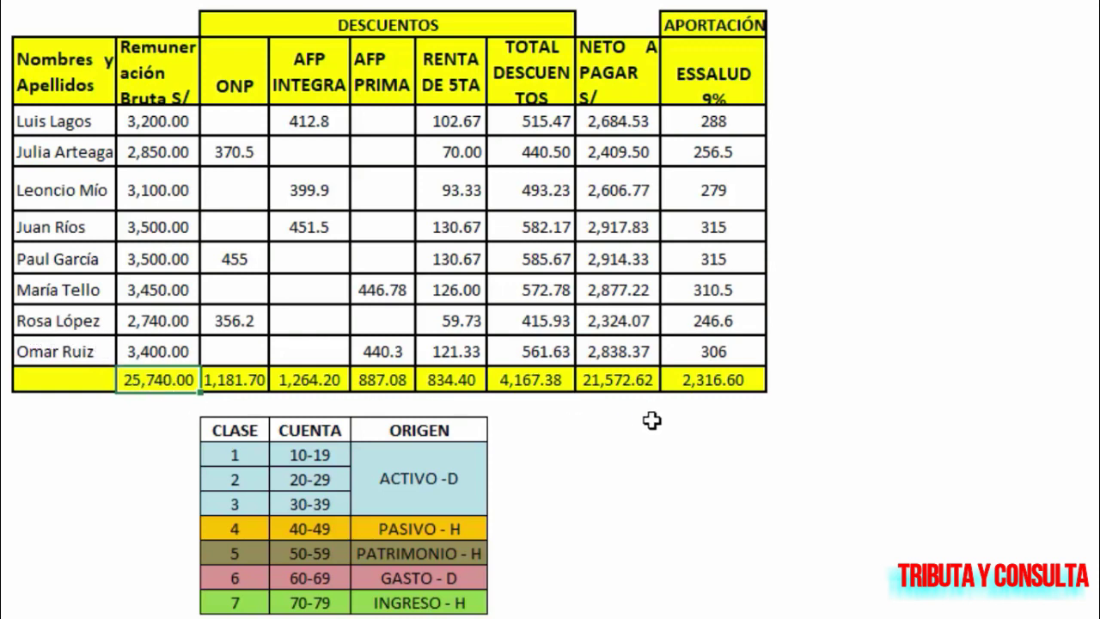
left_click(736, 384)
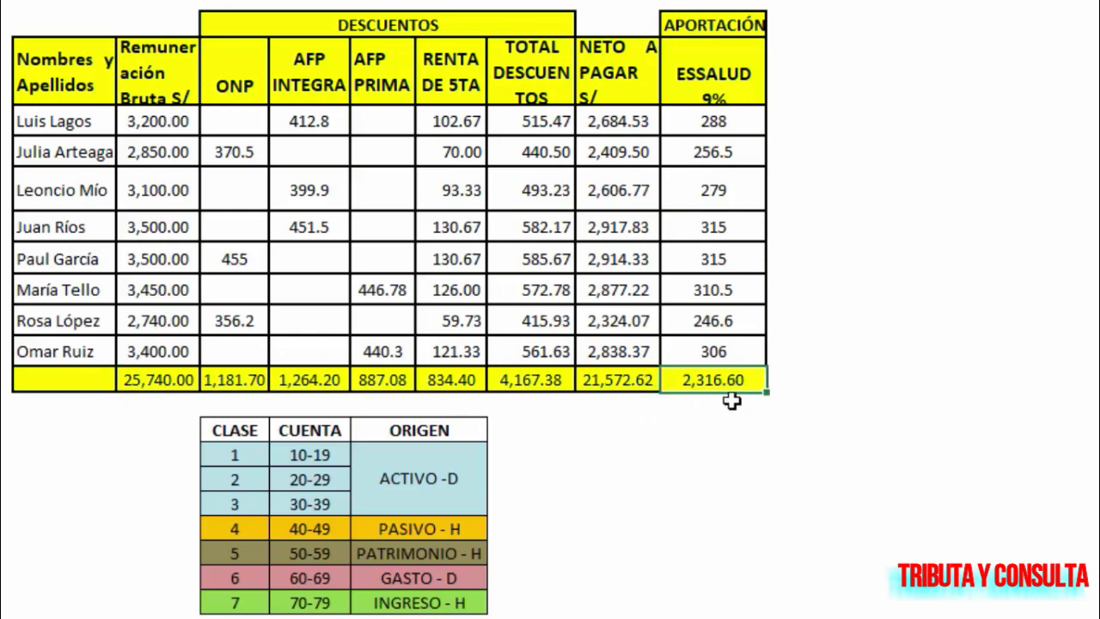
left_click(157, 380)
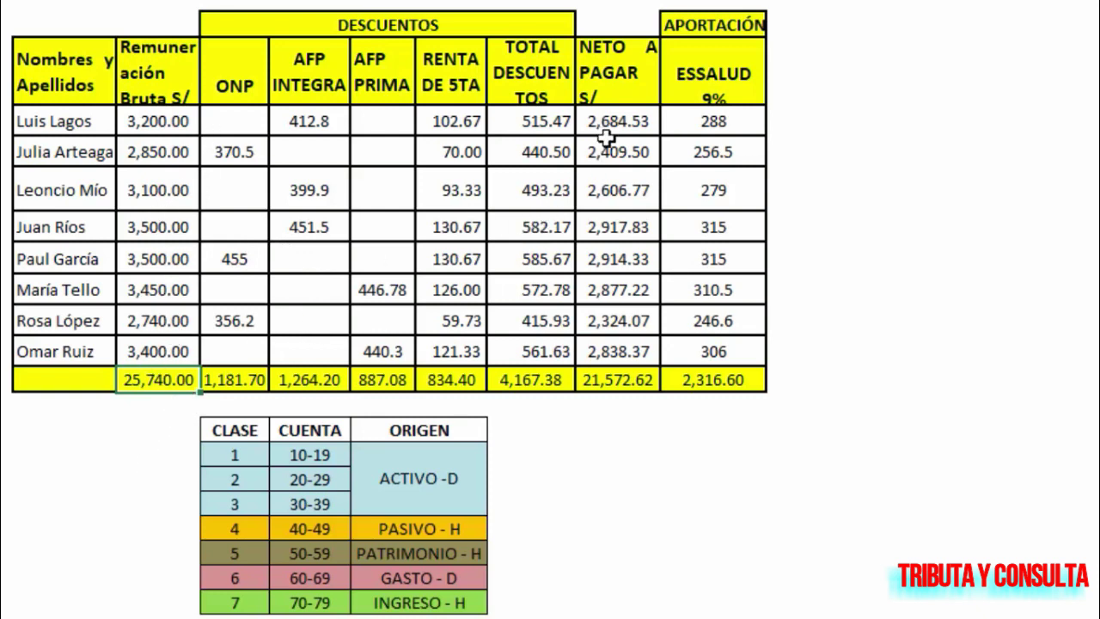
Start the journal entry beside the payroll by entering account codes 62, 621 and 6211 in consecutive rows
left_click(812, 25)
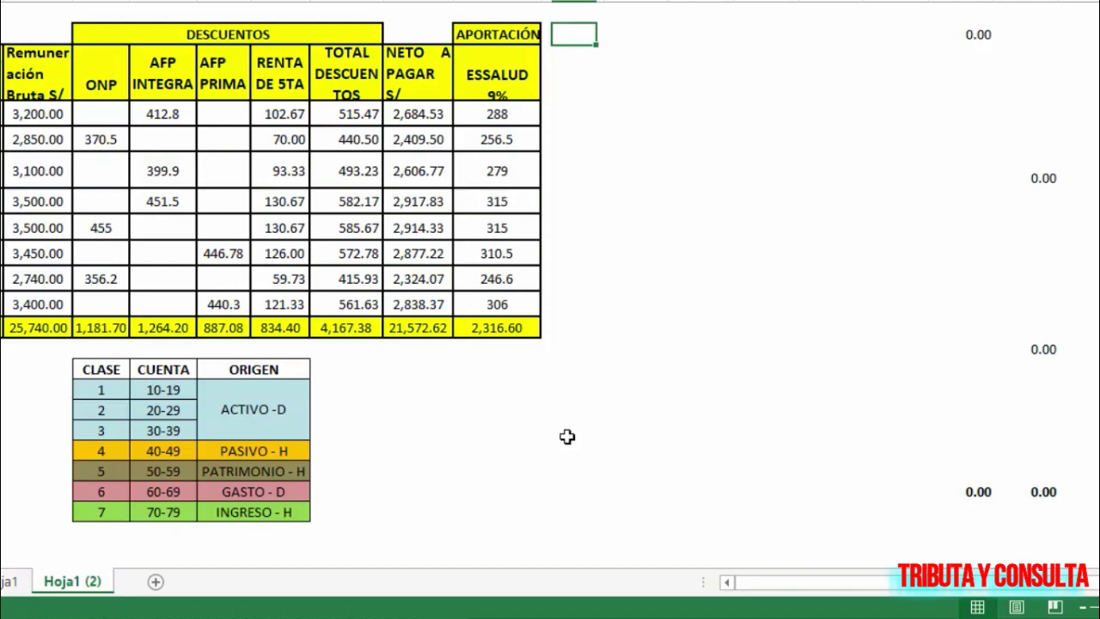
type("62")
key("Return")
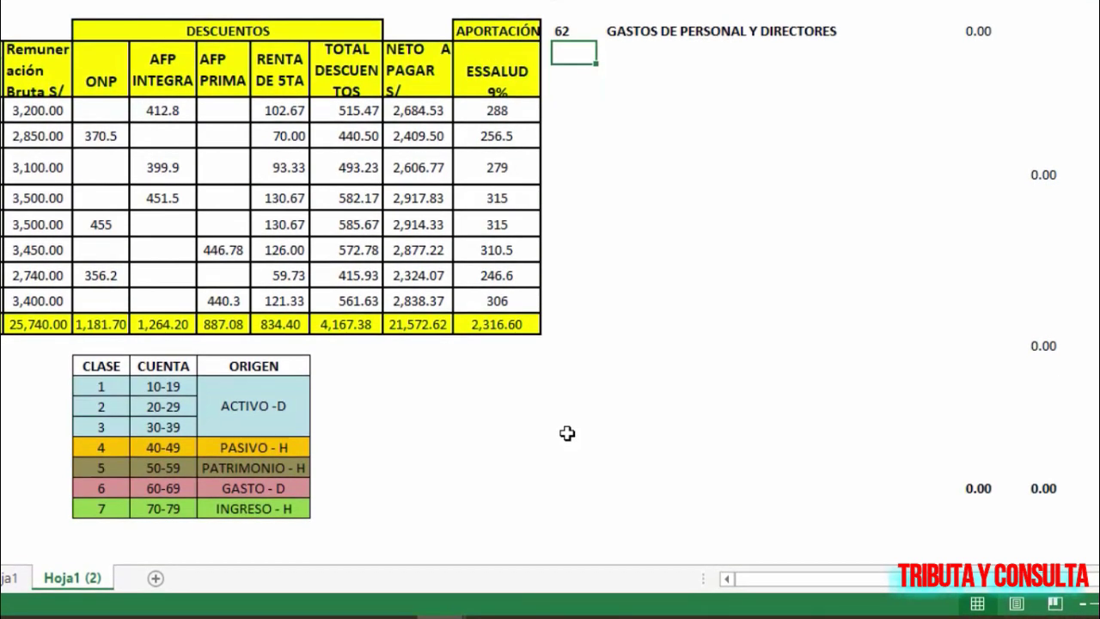
type("621")
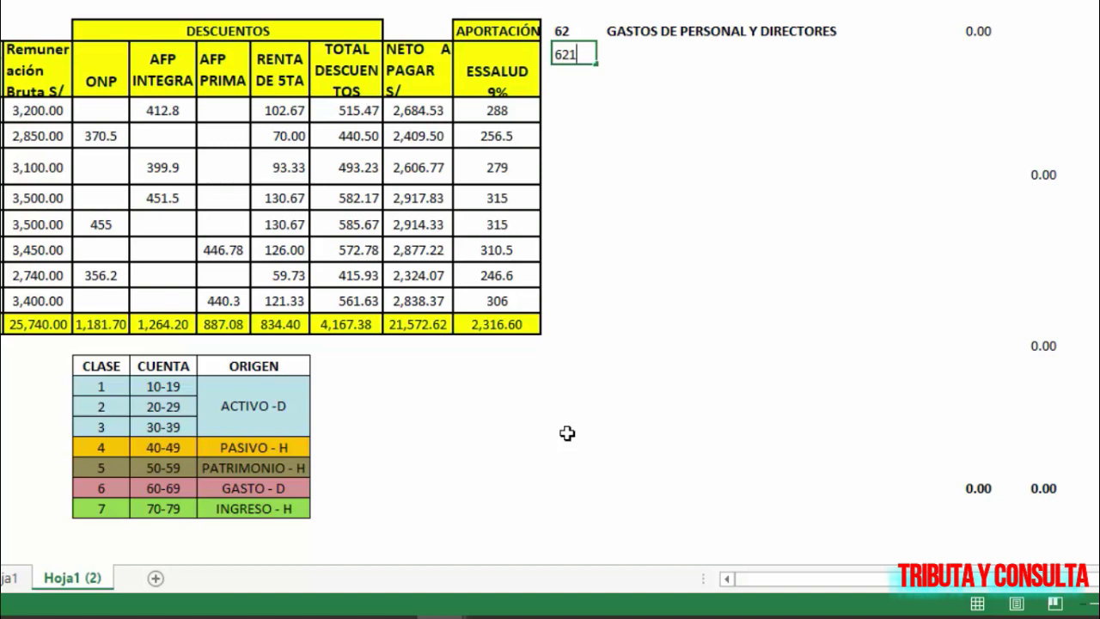
key("Return")
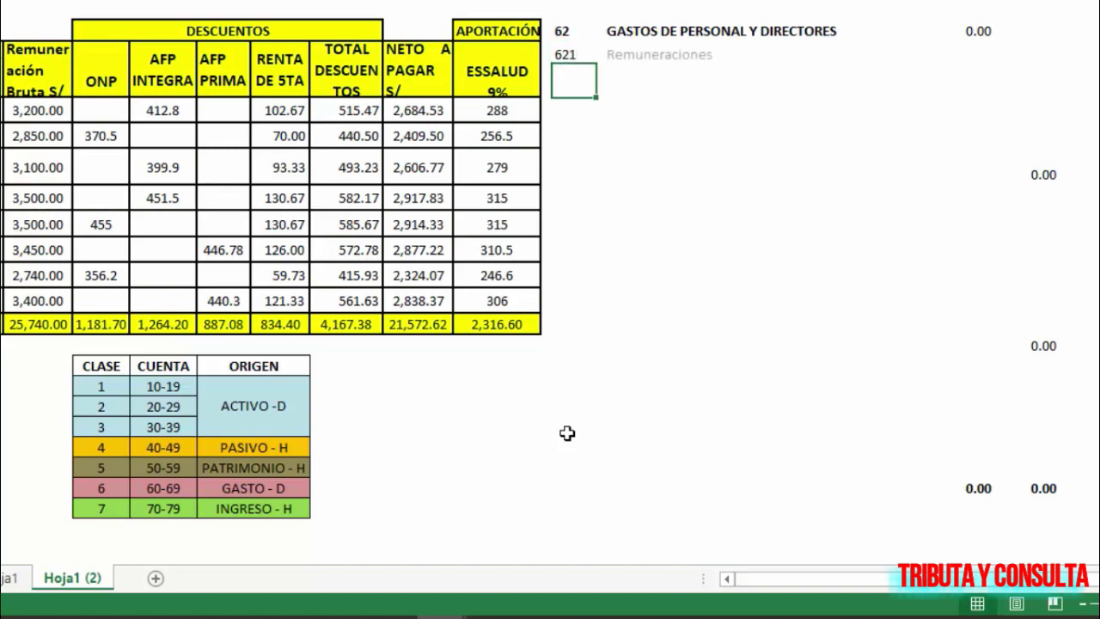
type("62")
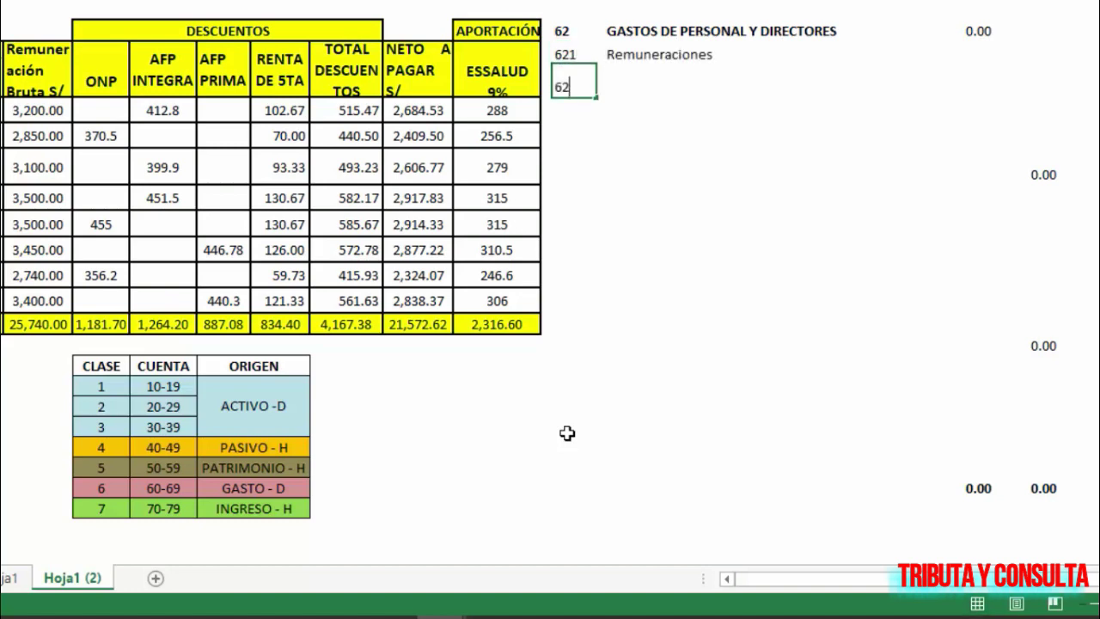
type("11")
key("Return")
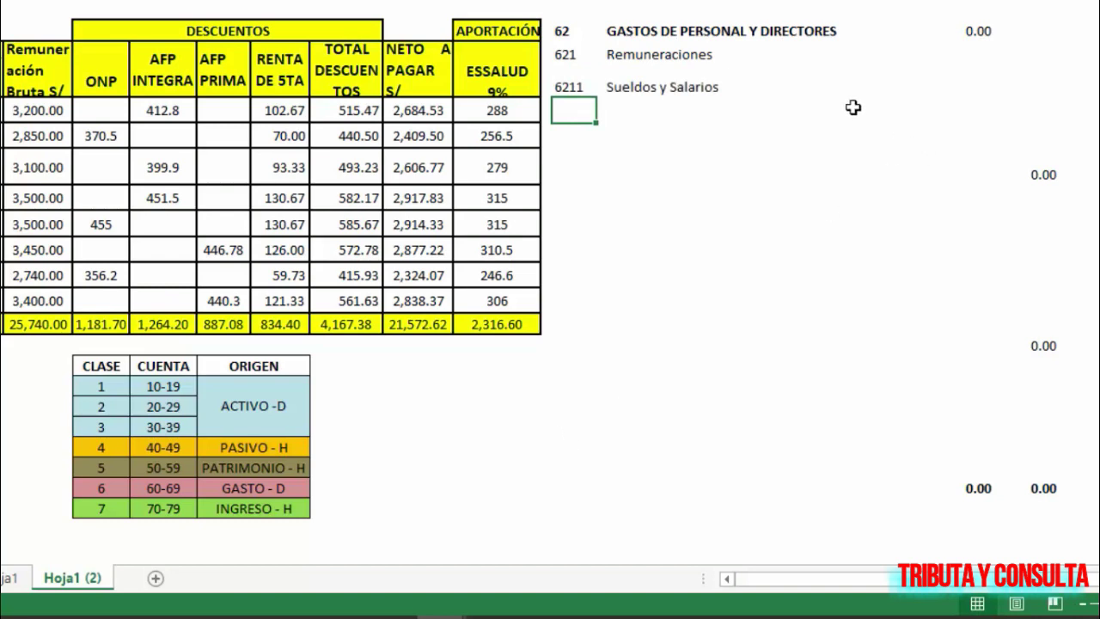
Fill the amount for account 6211 Sueldos y Salarios with a reference to the payroll's total gross remuneration
left_click(825, 89)
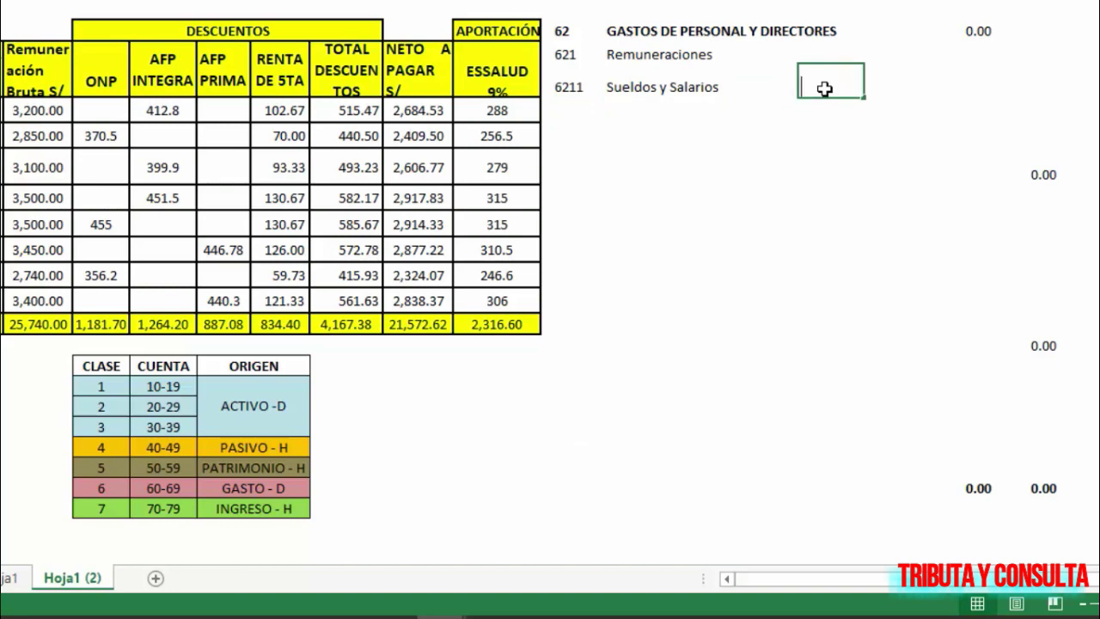
type("+")
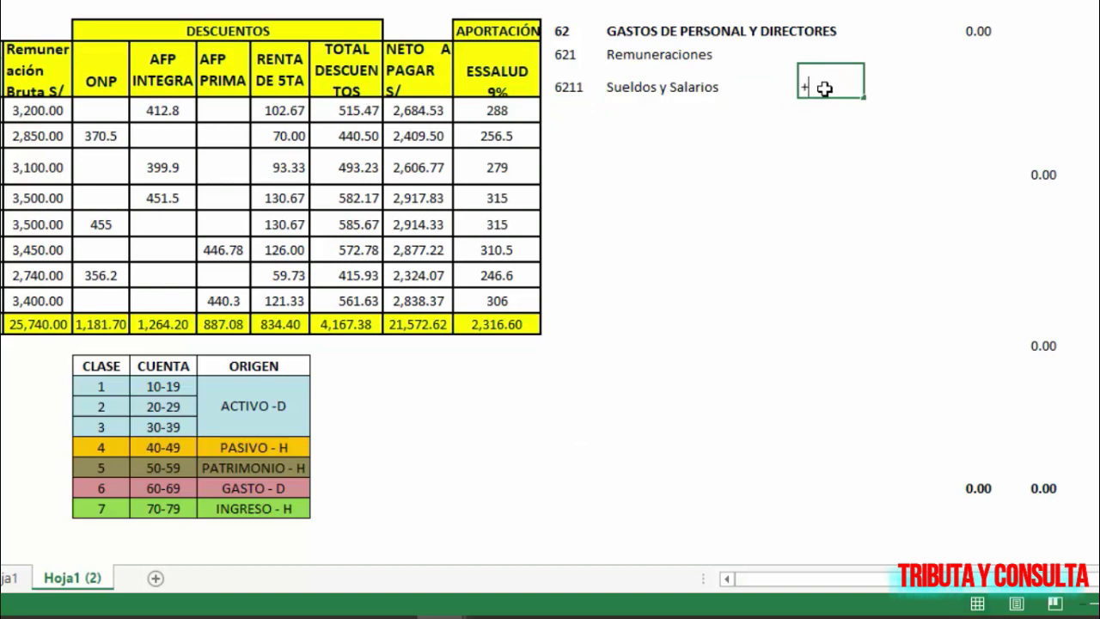
left_click(34, 324)
key("Return")
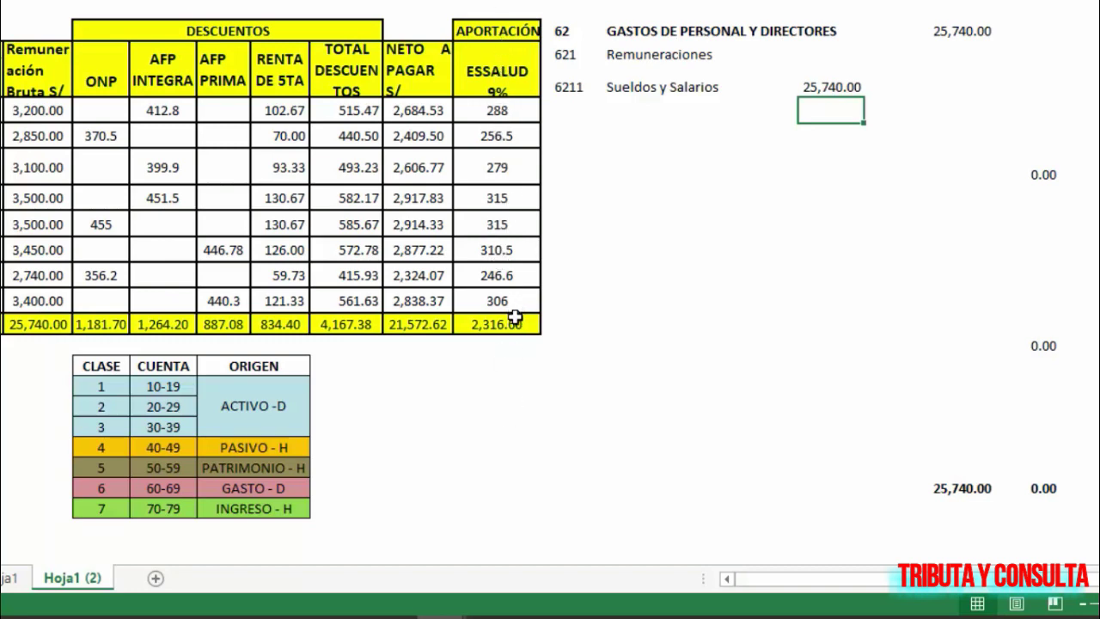
Add account codes 627 and 6271 below code 6211 in the journal entry
left_click(572, 109)
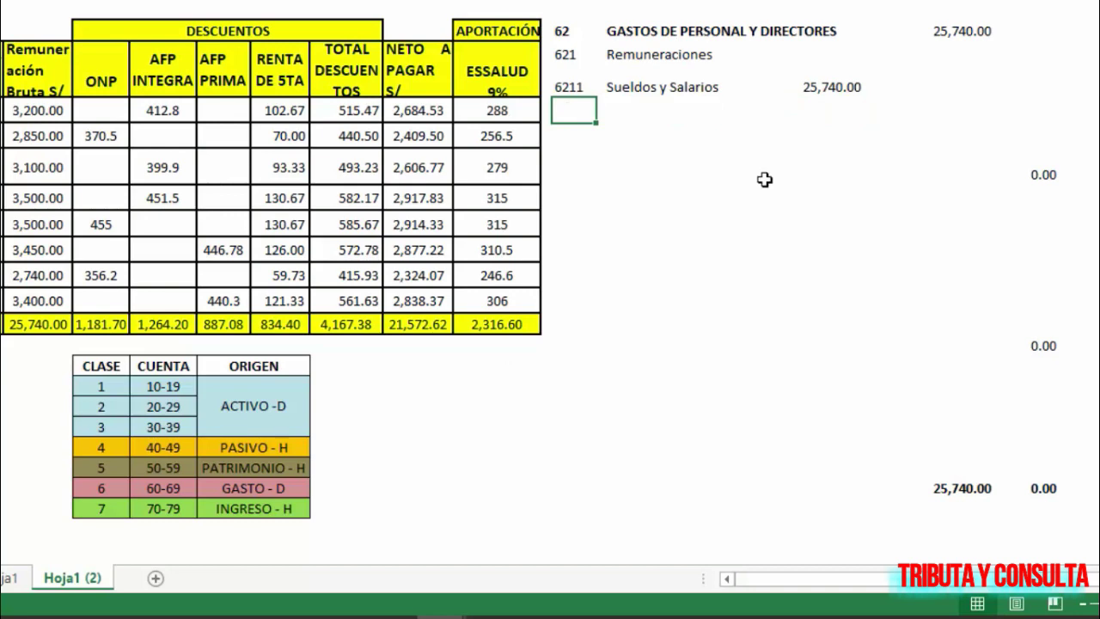
type("627")
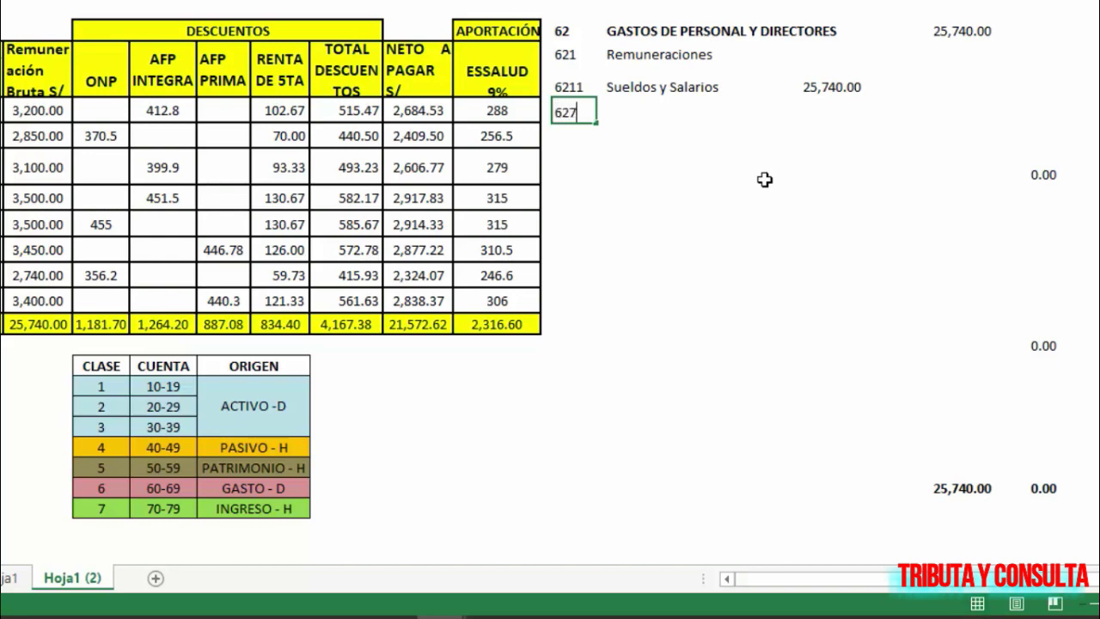
key("Return")
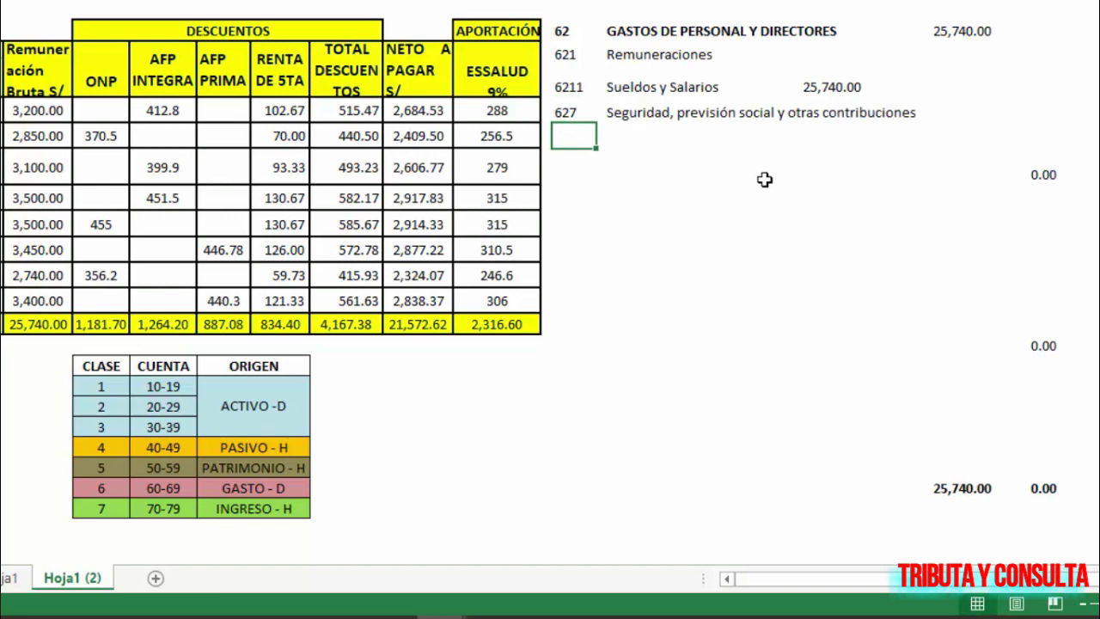
type("6271")
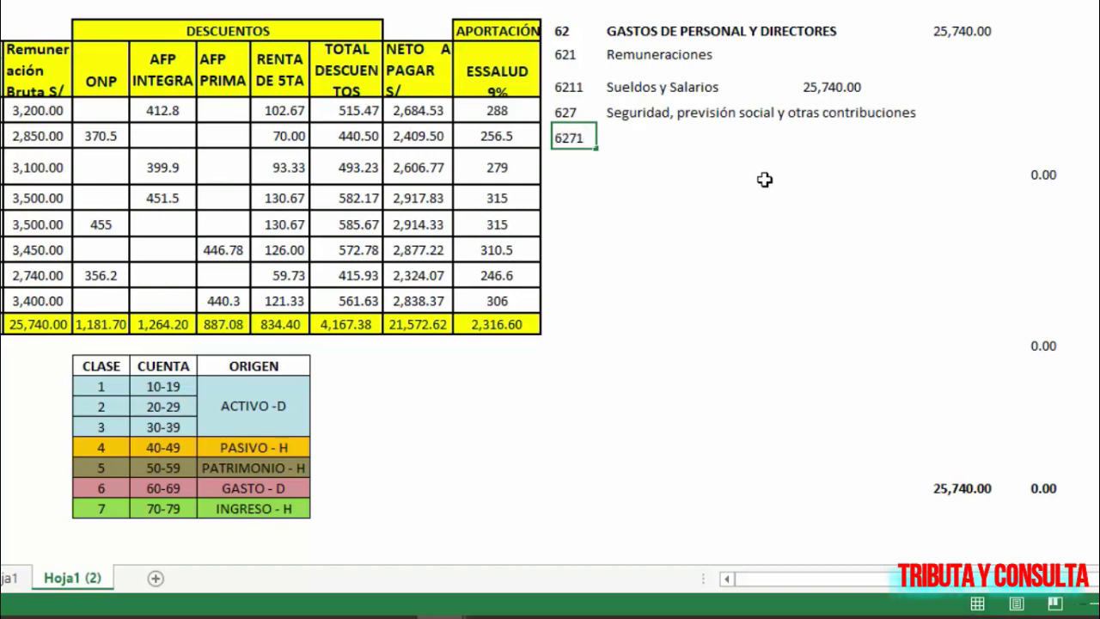
key("Return")
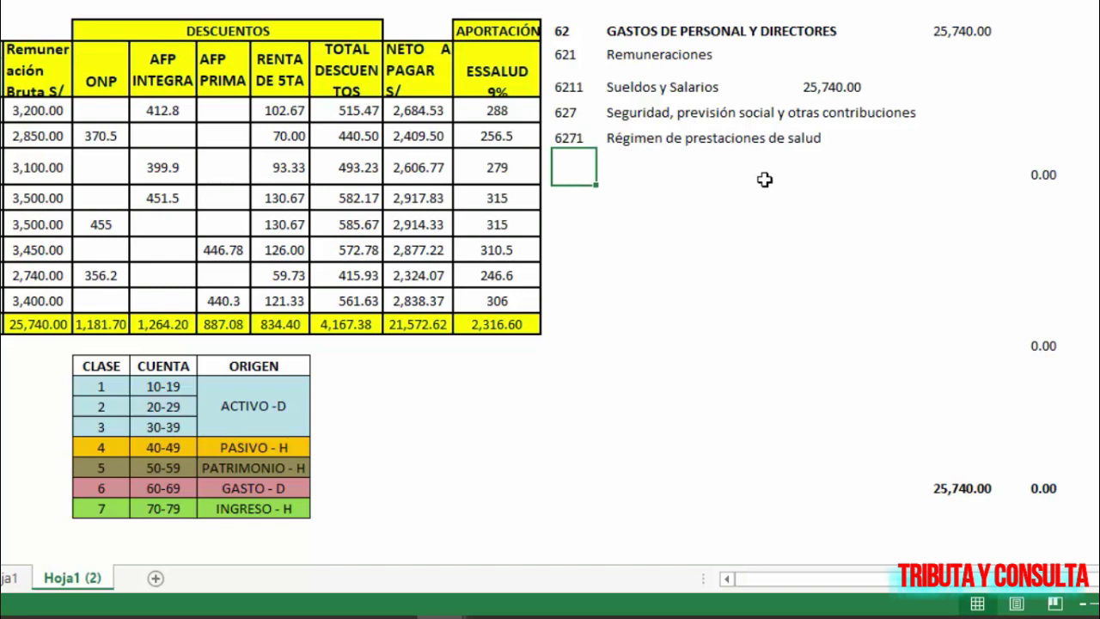
Fill the amount for account 6271 with a reference to the ESSALUD 9% total in J13
left_click(866, 135)
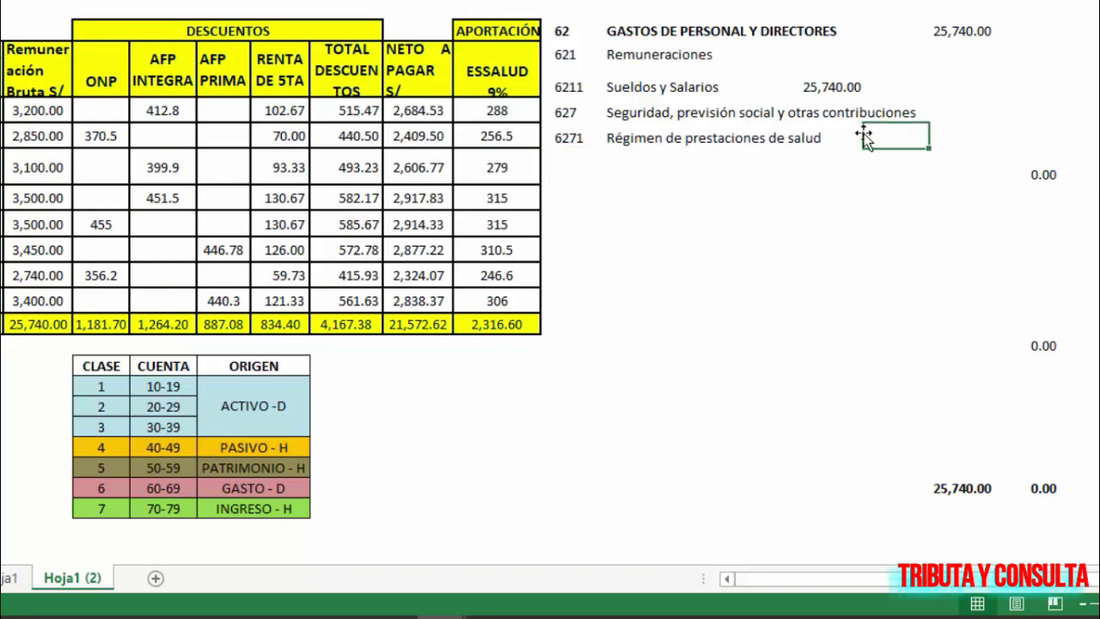
left_click(836, 133)
type("+")
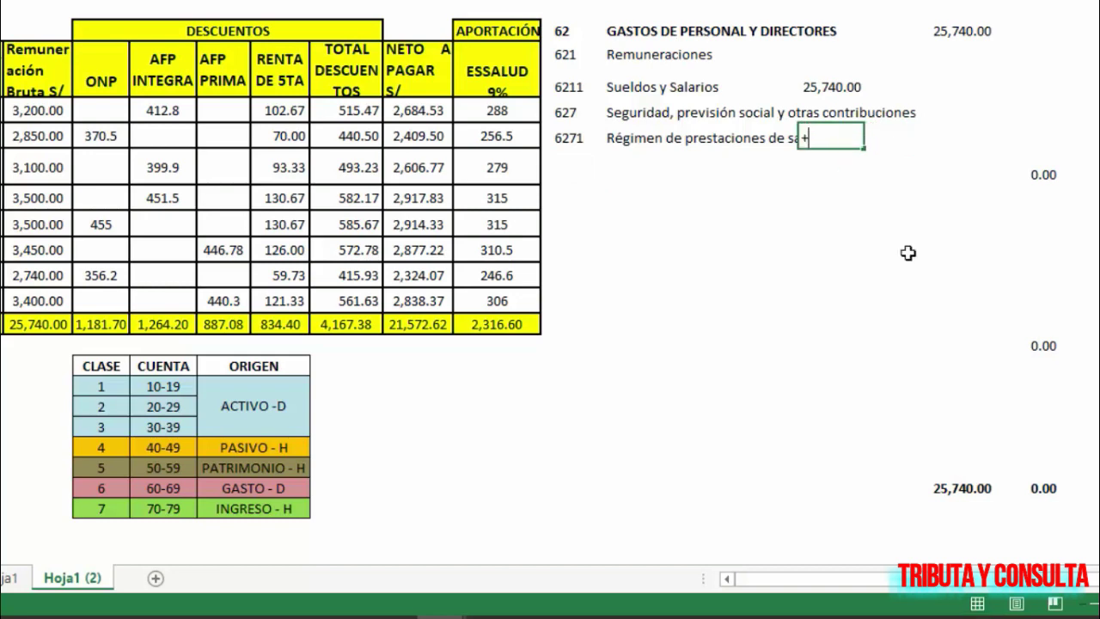
left_click(512, 326)
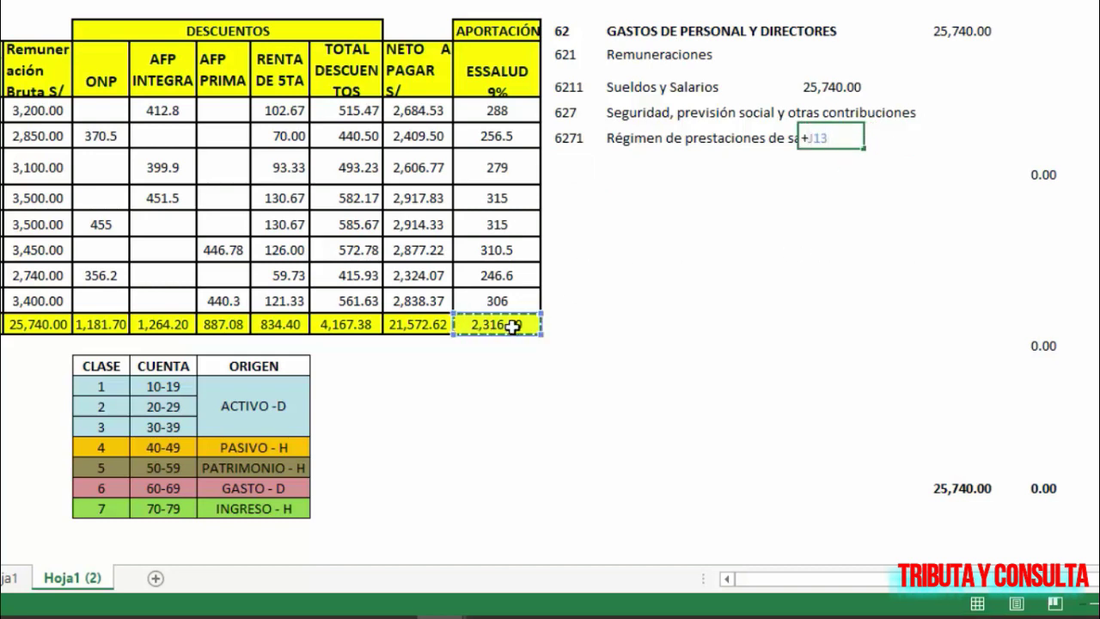
key("Return")
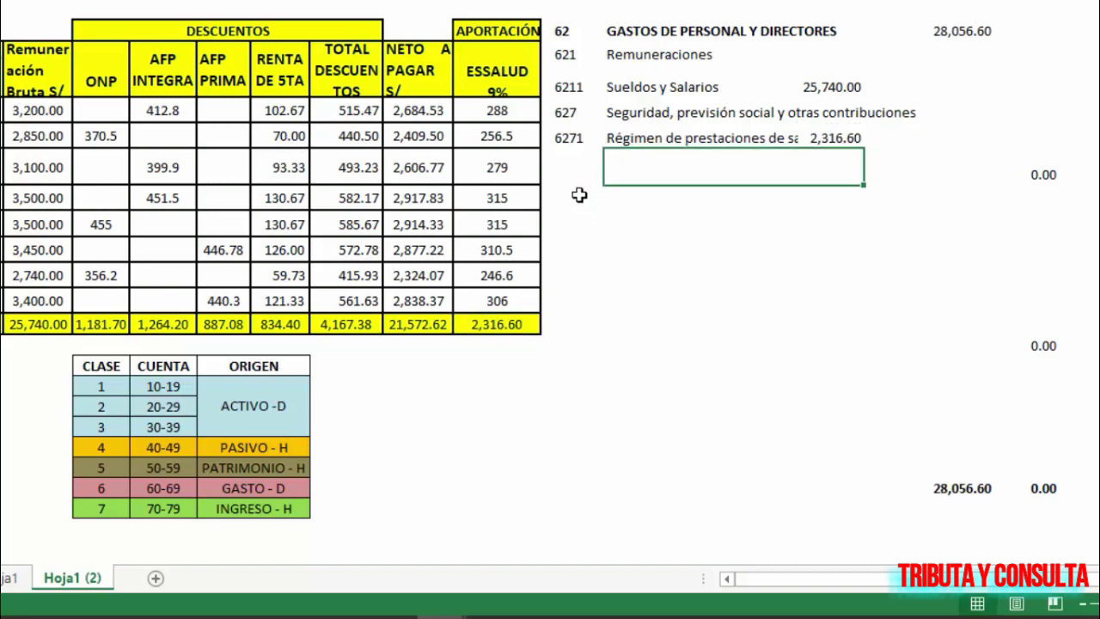
Examine the account 62 total, the ONP and RENTA DE 5TA deduction columns, and the class 4 row of the account table
left_click(976, 32)
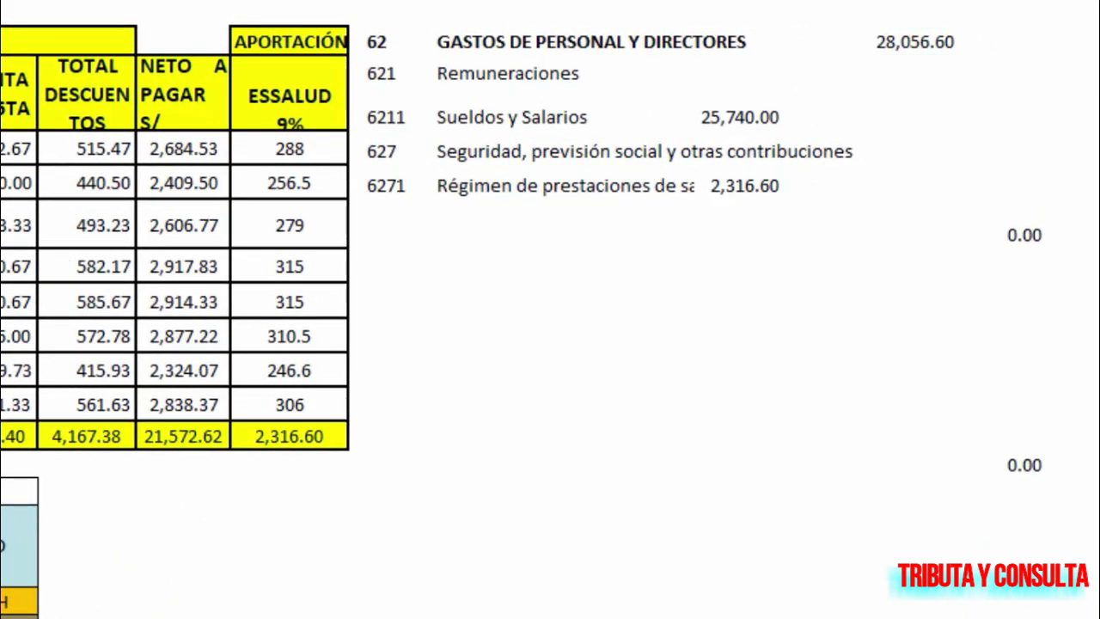
left_click(380, 216)
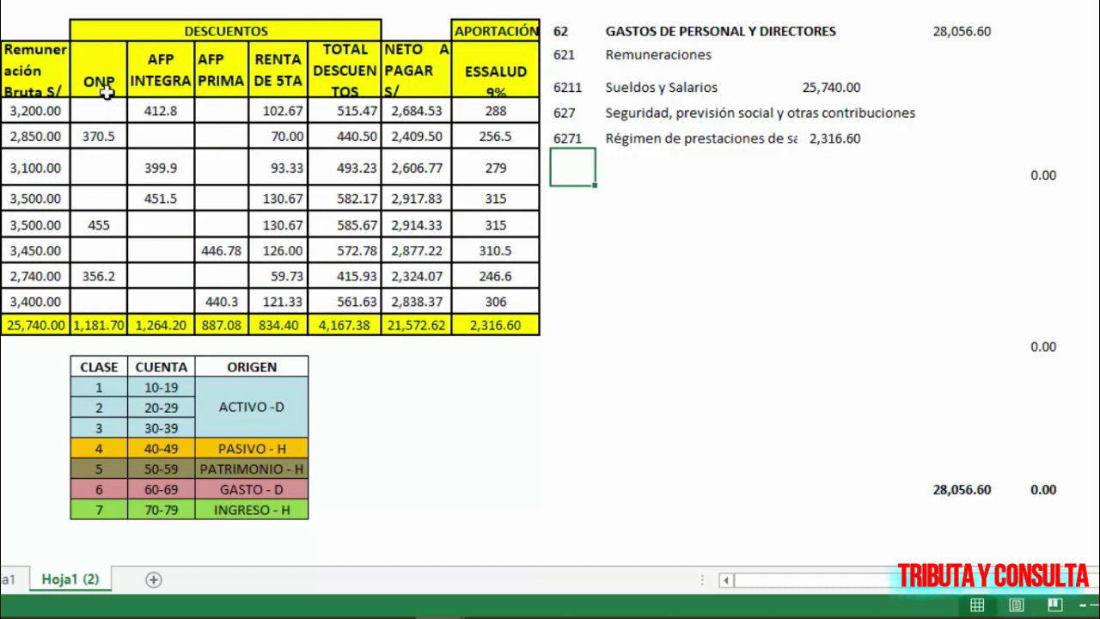
left_click_drag(100, 81, 110, 334)
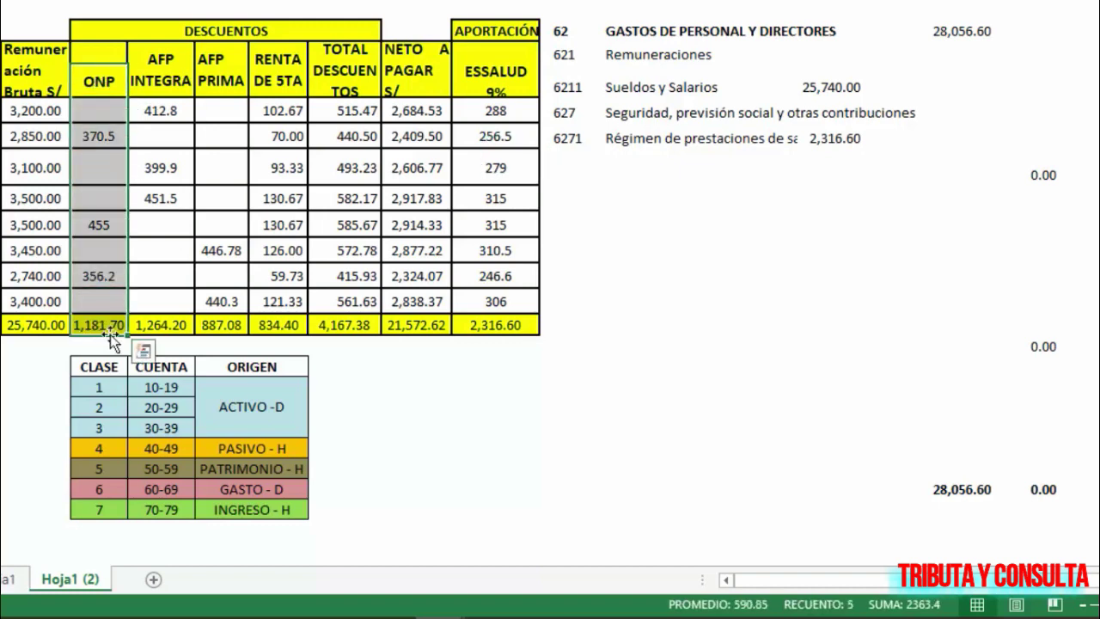
left_click(293, 81)
left_click_drag(292, 81, 289, 324)
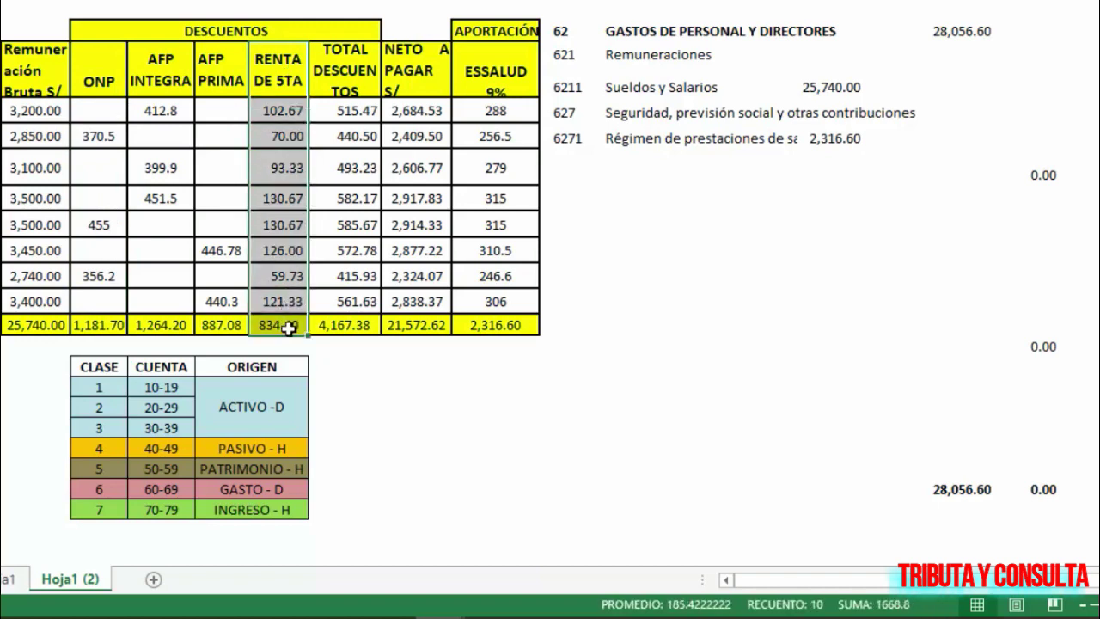
left_click(572, 177)
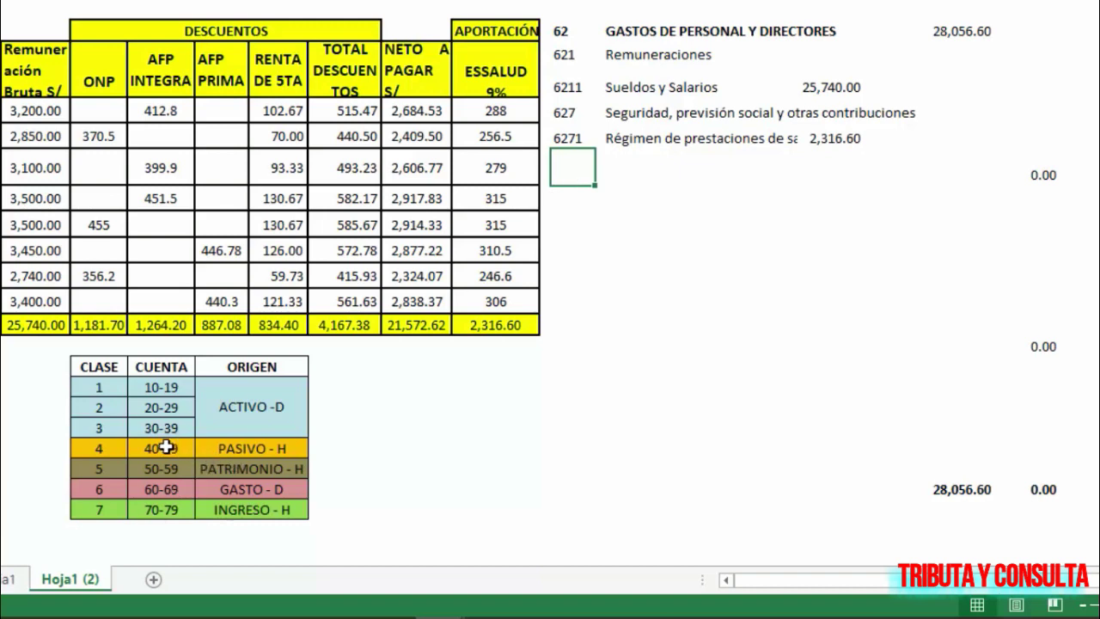
left_click(121, 447)
left_click_drag(120, 447, 236, 448)
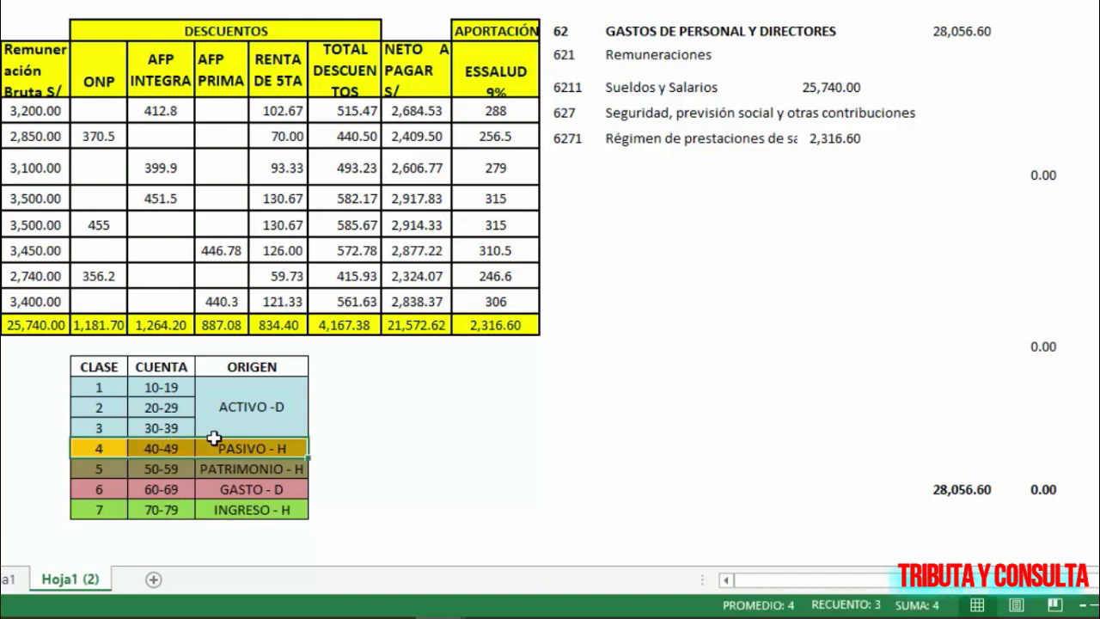
Enter account codes 40, 401, 4017 and 40173 in consecutive rows below code 6271
left_click(572, 172)
type("40")
key("Return")
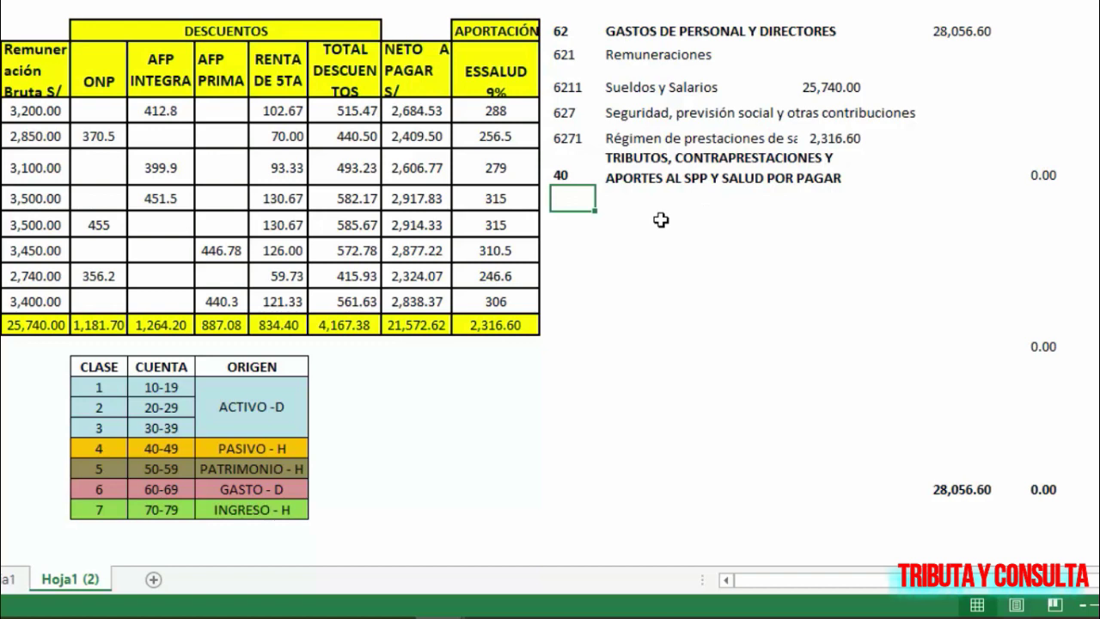
type("401")
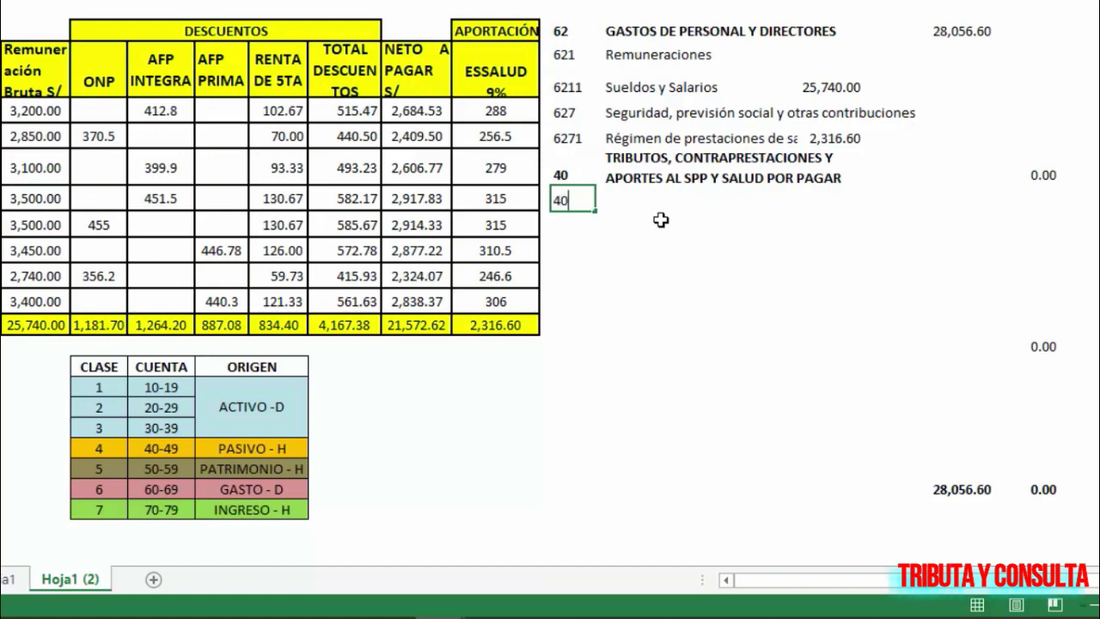
key("Return")
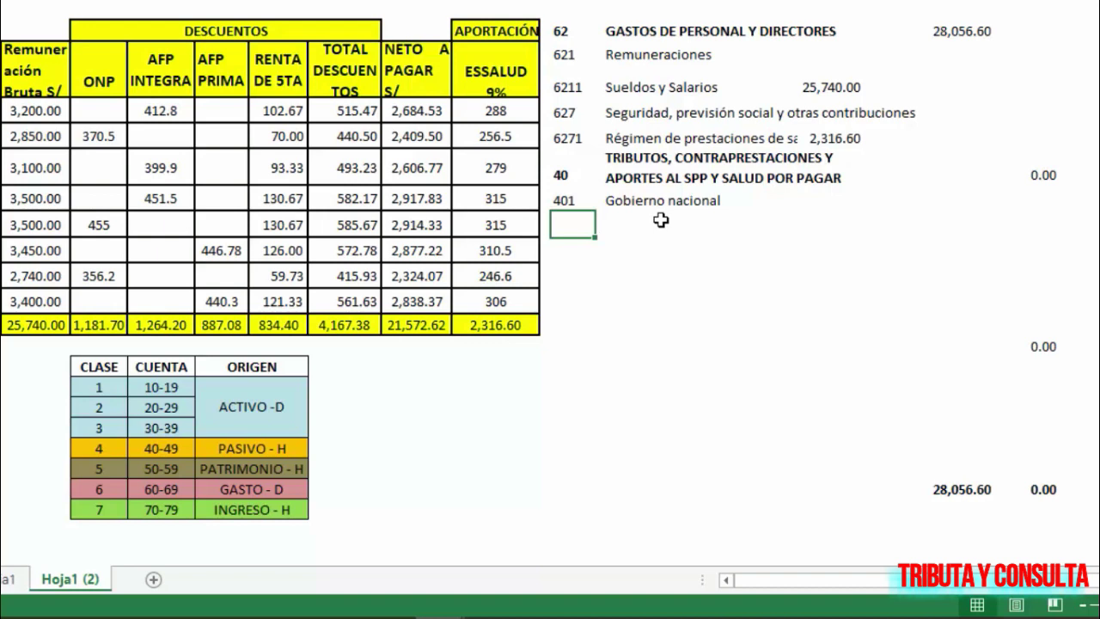
type("4017")
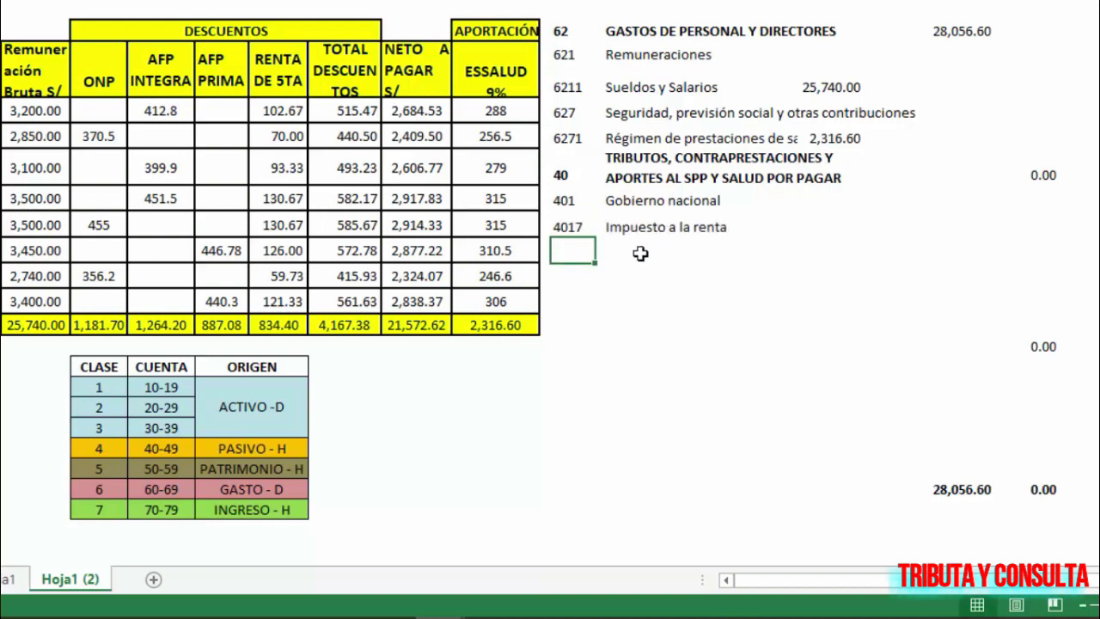
type("40173")
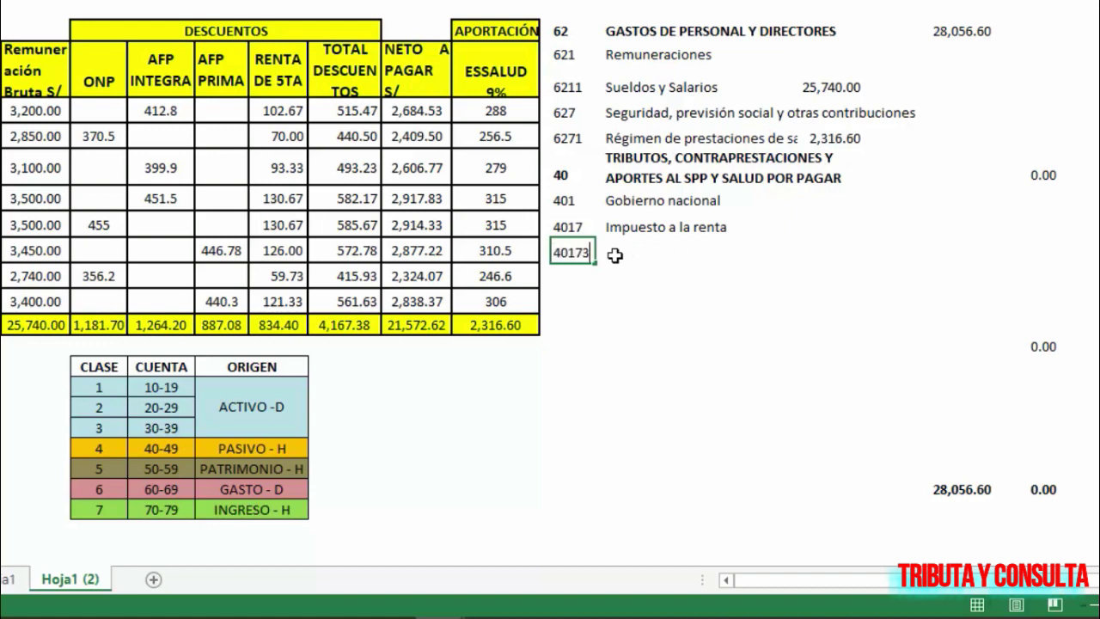
key("Return")
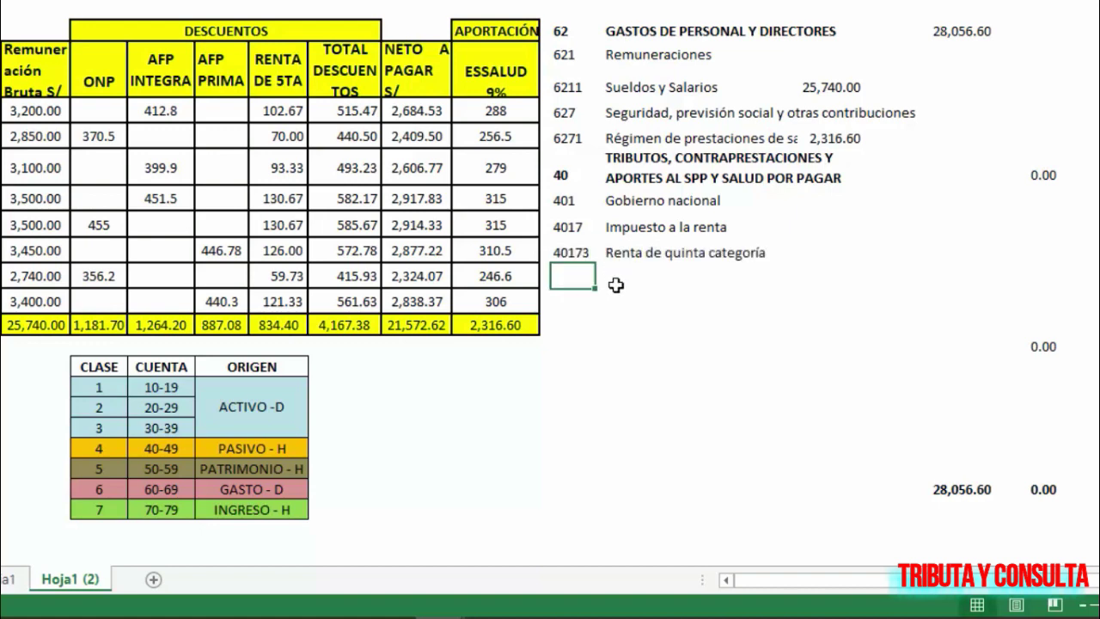
Fill the amount for account 40173 Renta de quinta categoría with a reference to the RENTA DE 5TA total in G13
left_click(830, 251)
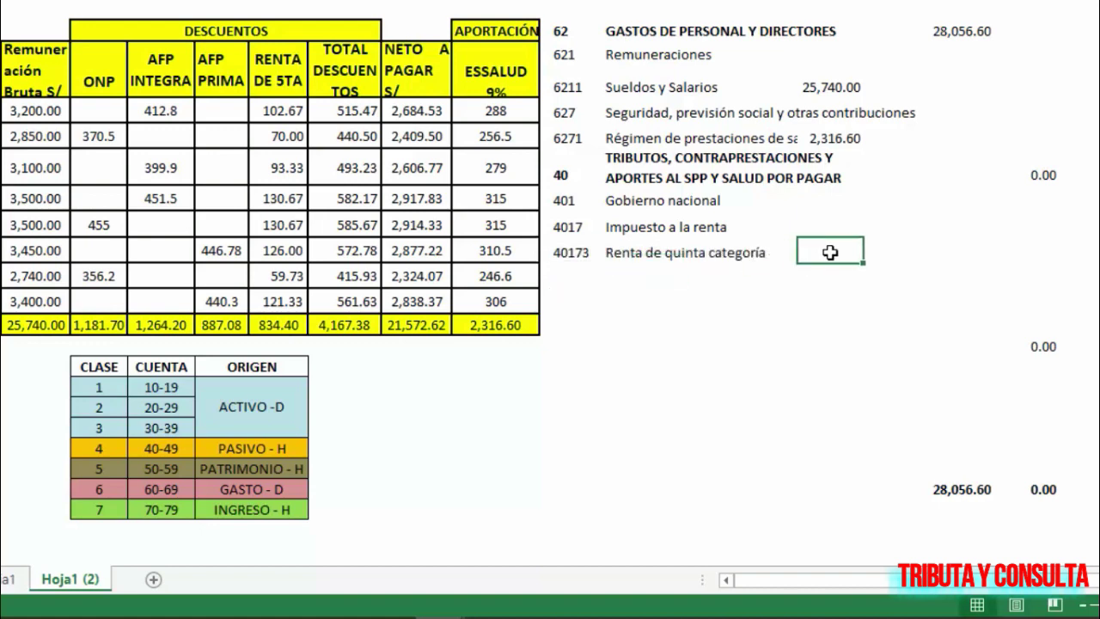
type("+")
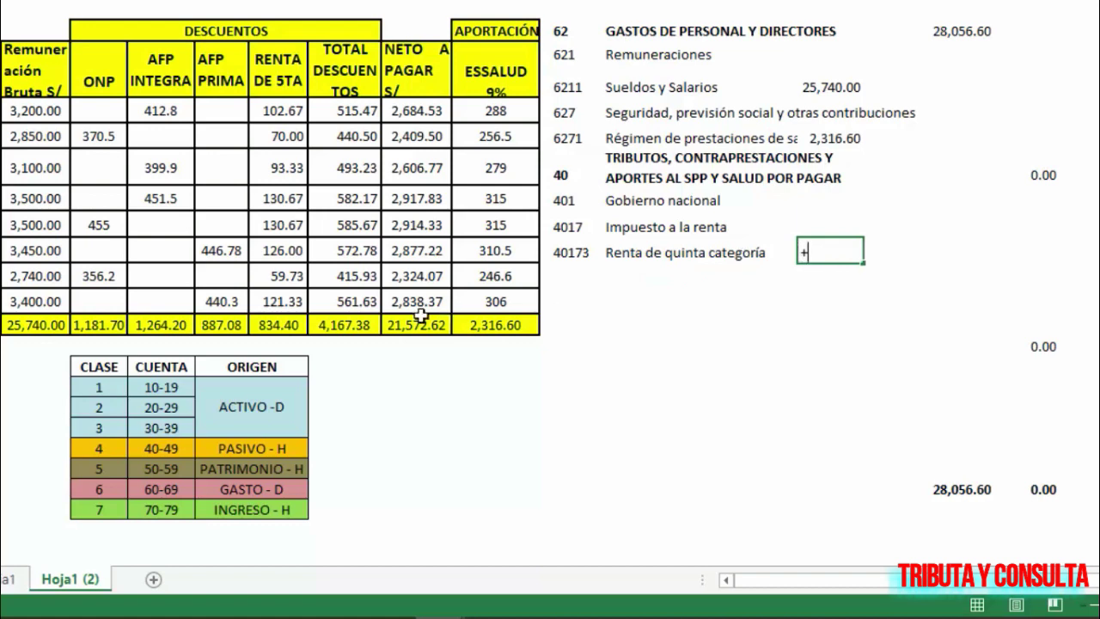
left_click(277, 324)
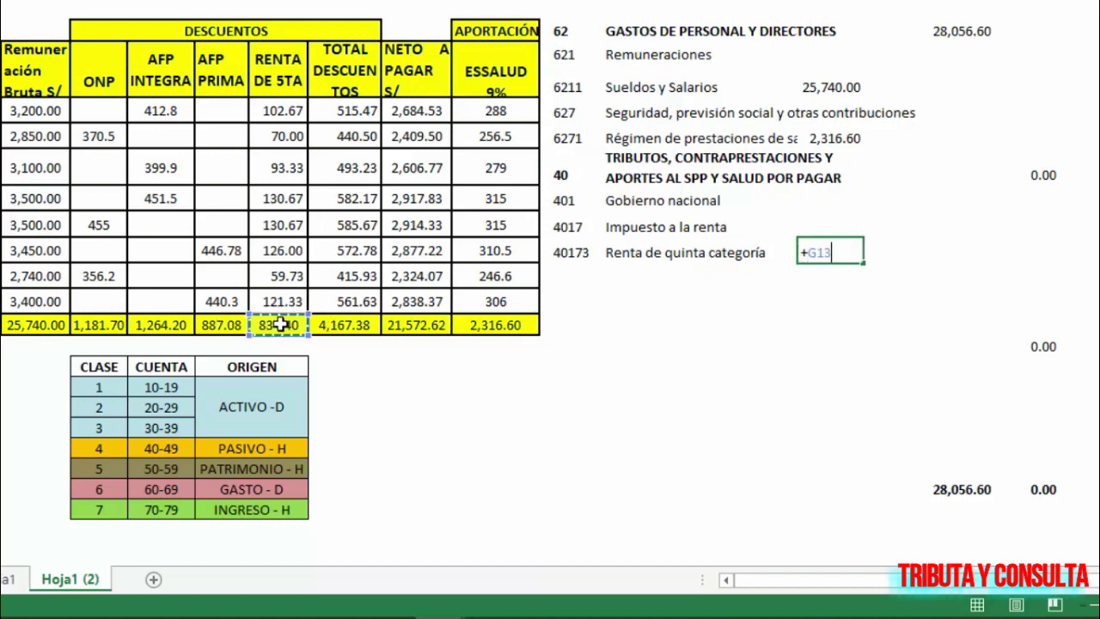
key("Return")
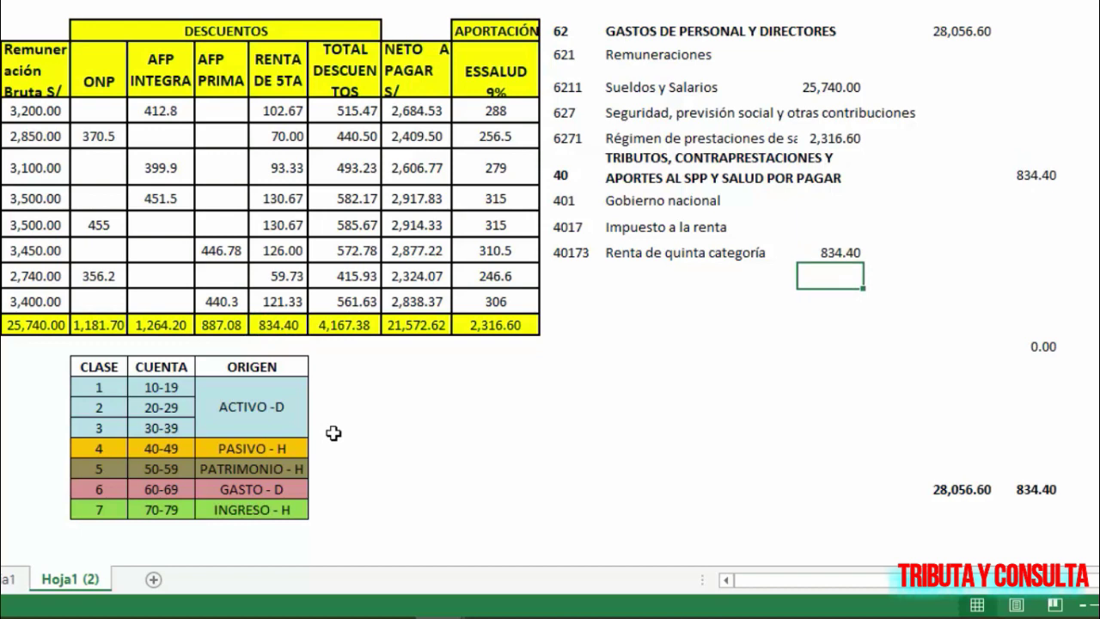
left_click(565, 260)
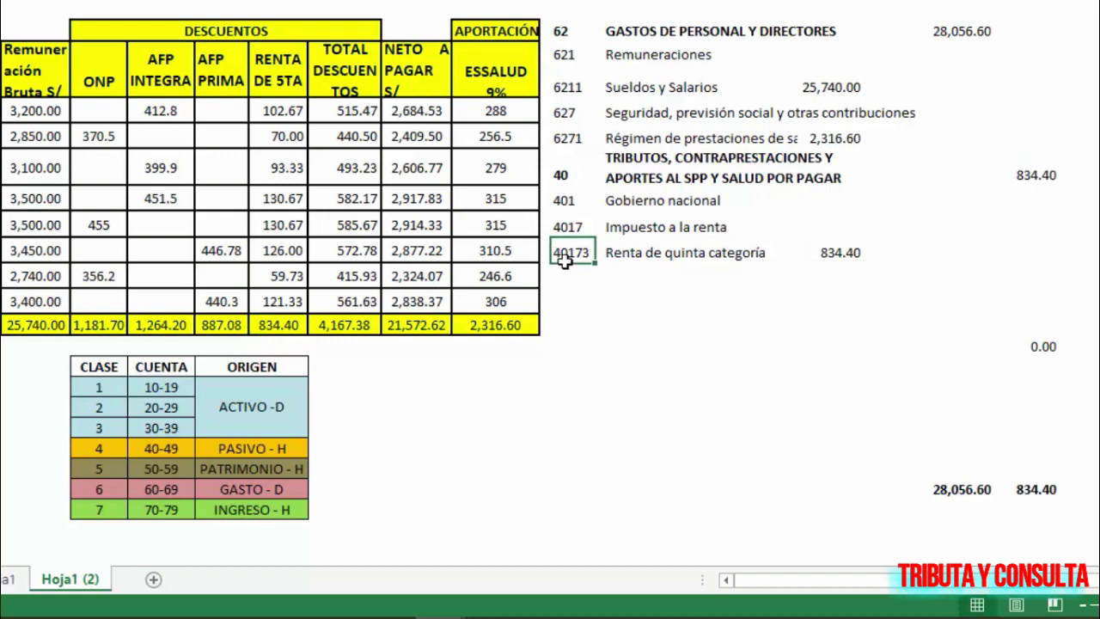
Enter account codes 403 and 4032 in consecutive rows below code 40173
key("Return")
type("403")
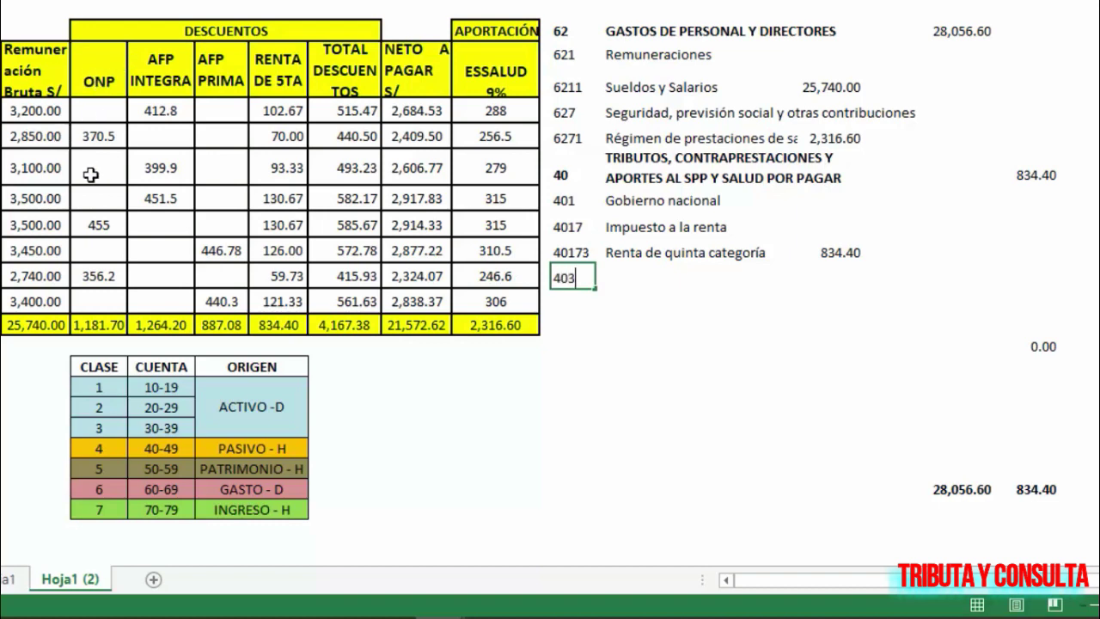
key("Return")
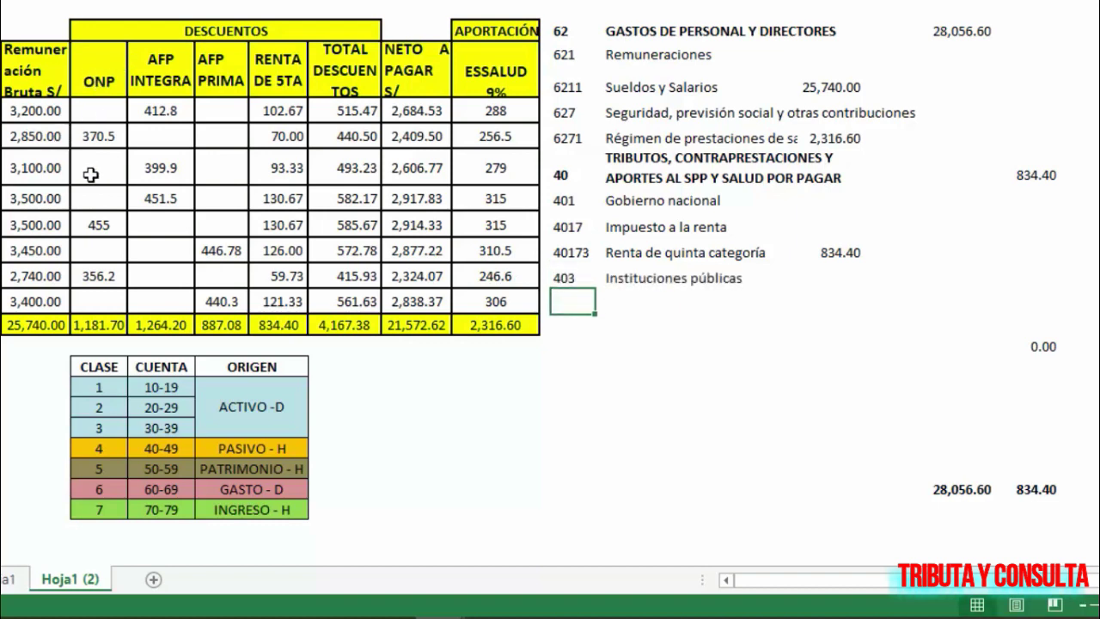
type("4032")
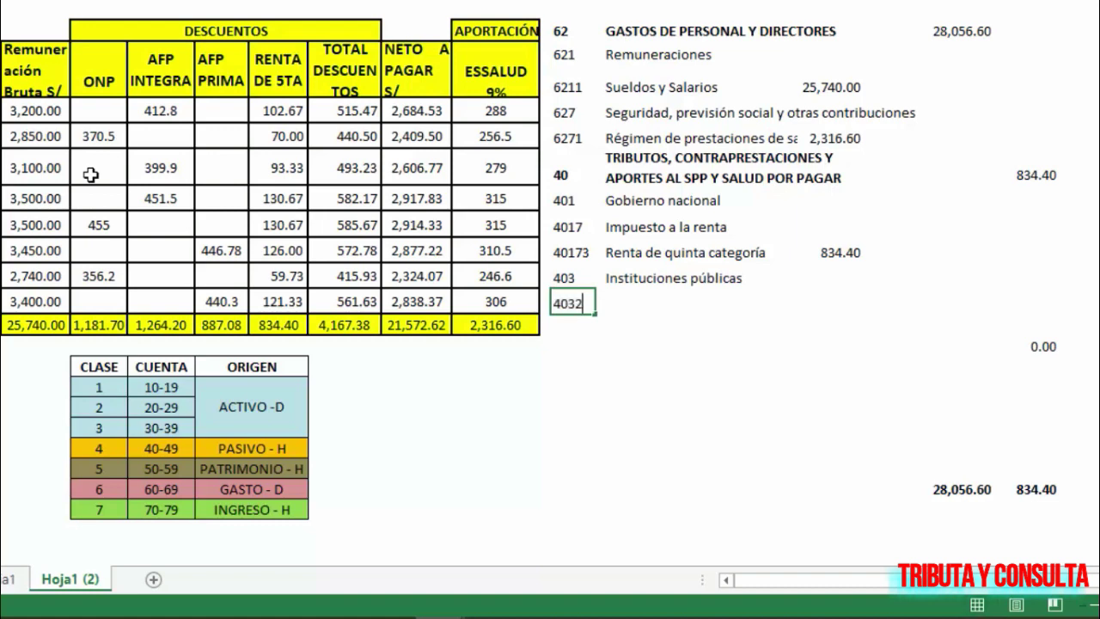
key("Return")
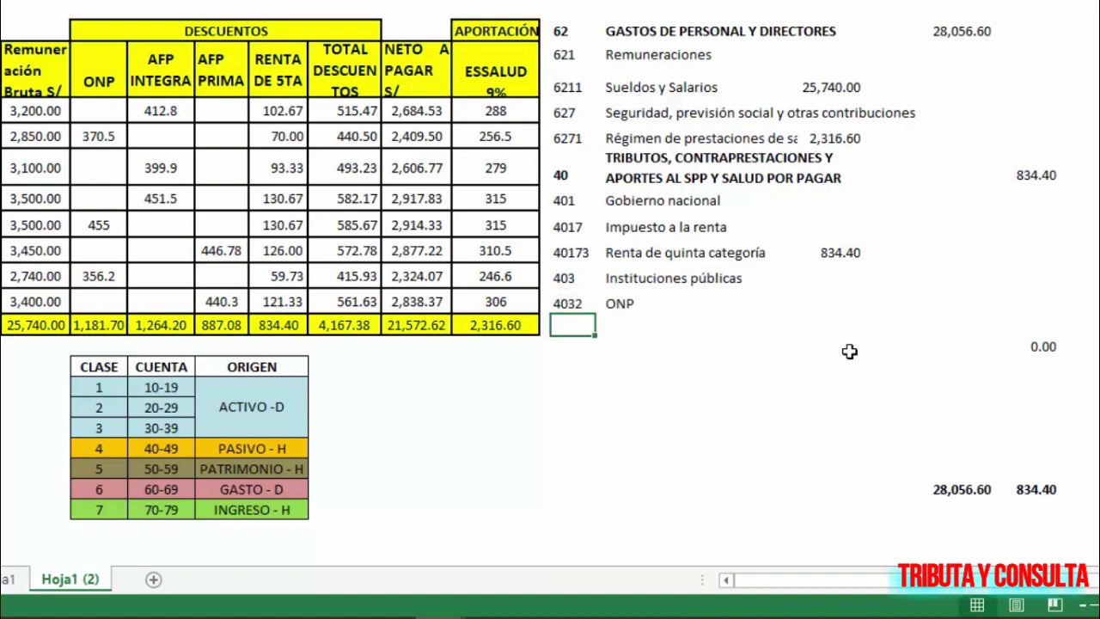
left_click(848, 311)
type("+")
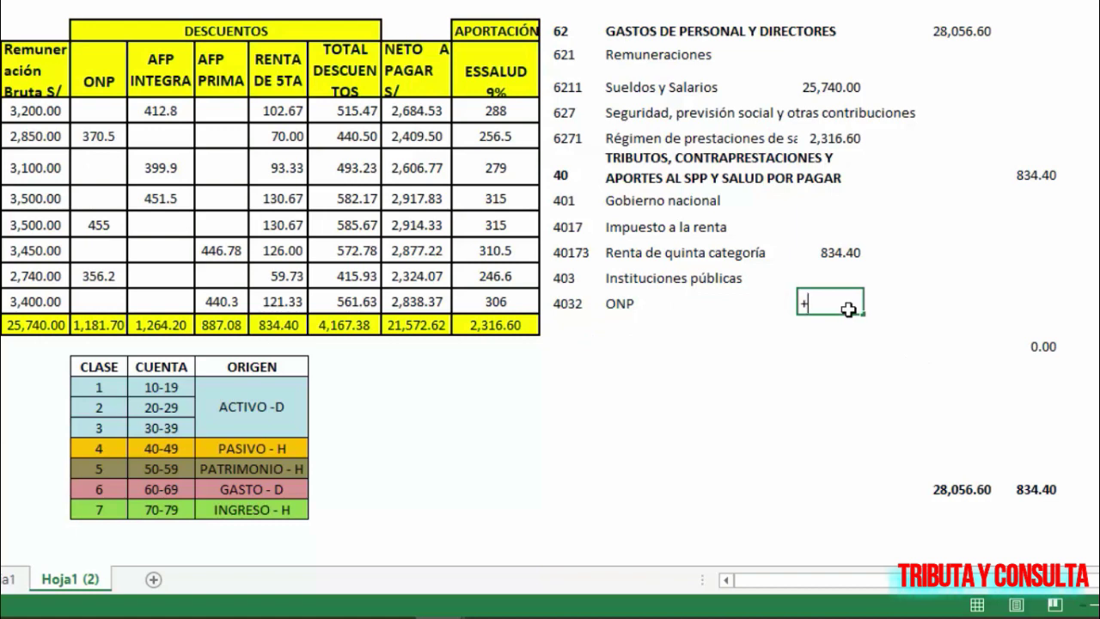
key("Escape")
Replace account code 4032 below 403 with 4031 and set its description to ESSALUD
key("Left")
key("Left")
key("Left")
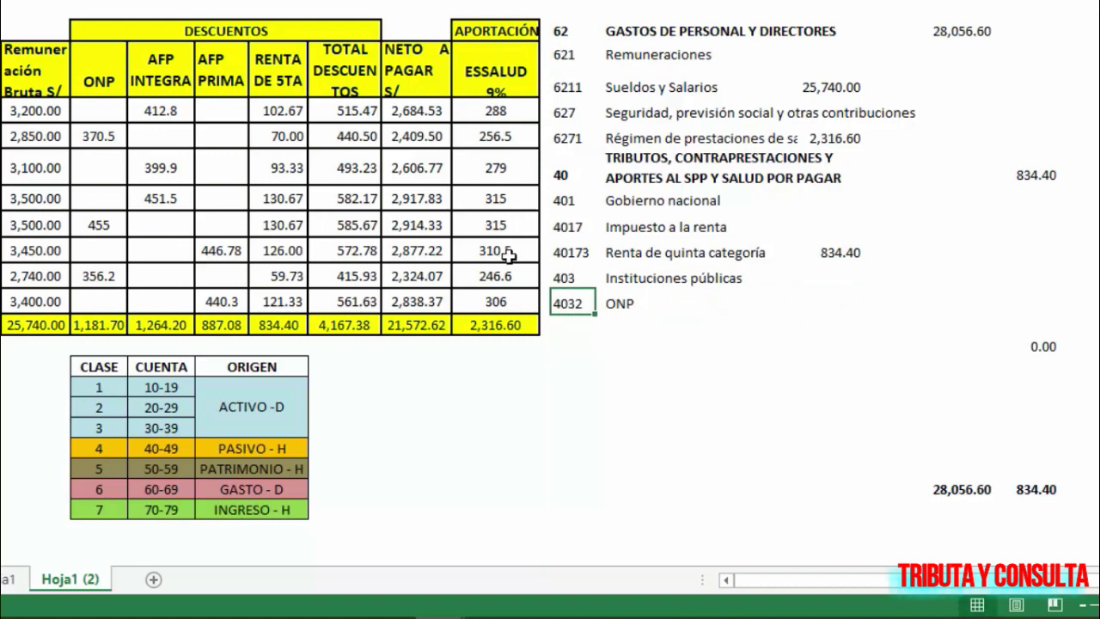
type("4031")
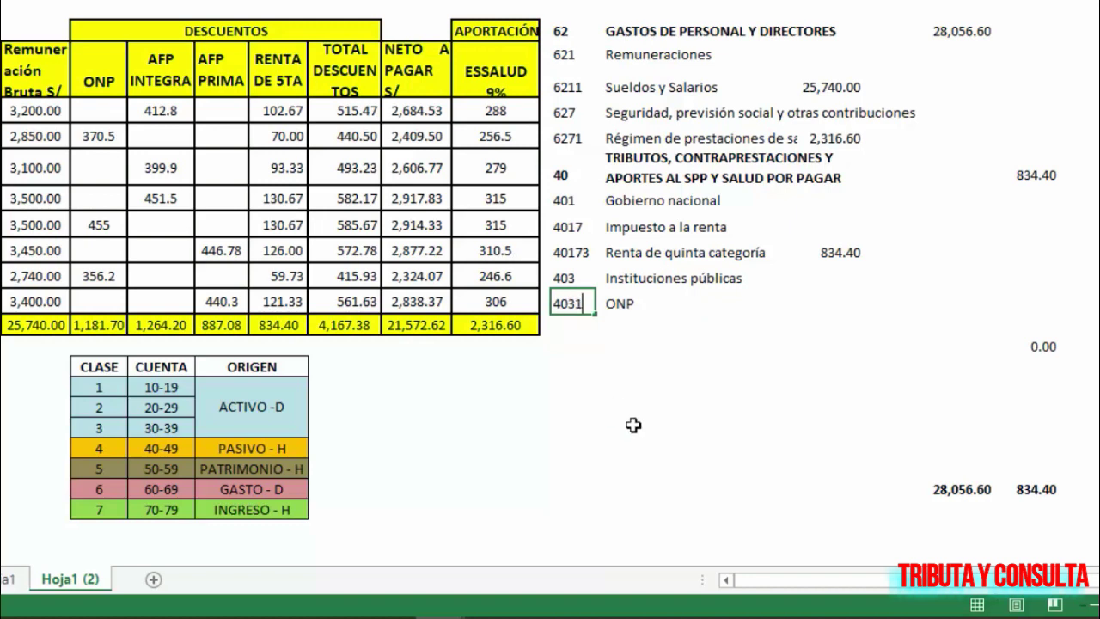
key("Right")
type("ESSALUD")
Fill the amount for account 4031 ESSALUD with a reference to the ESSALUD 9% total in J13
key("Right")
key("Right")
key("Right")
key("Left")
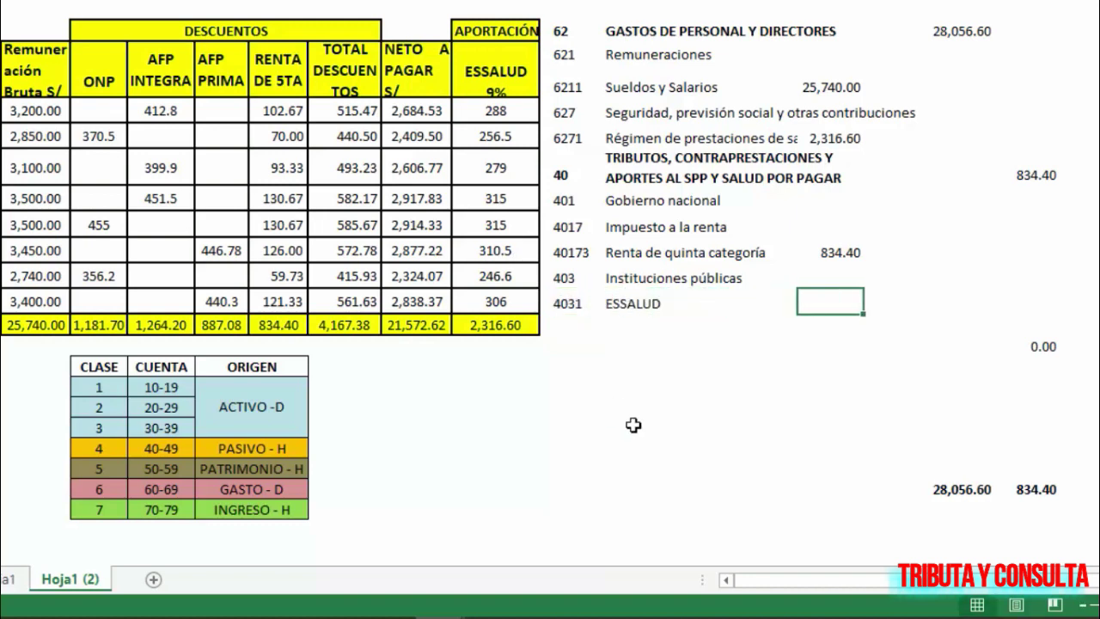
type("+")
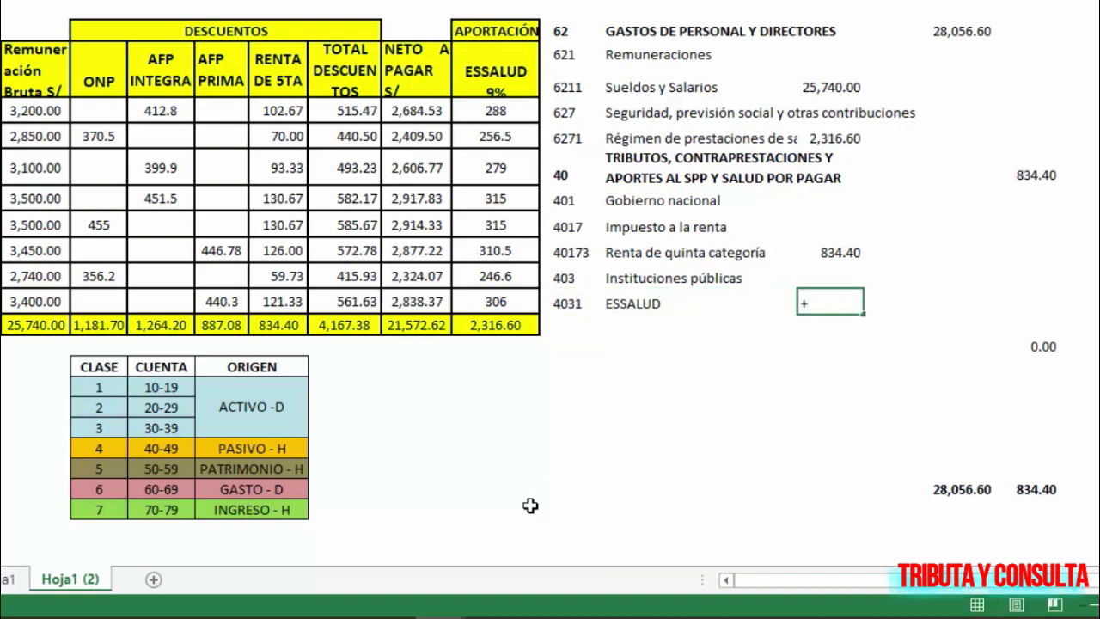
left_click(496, 324)
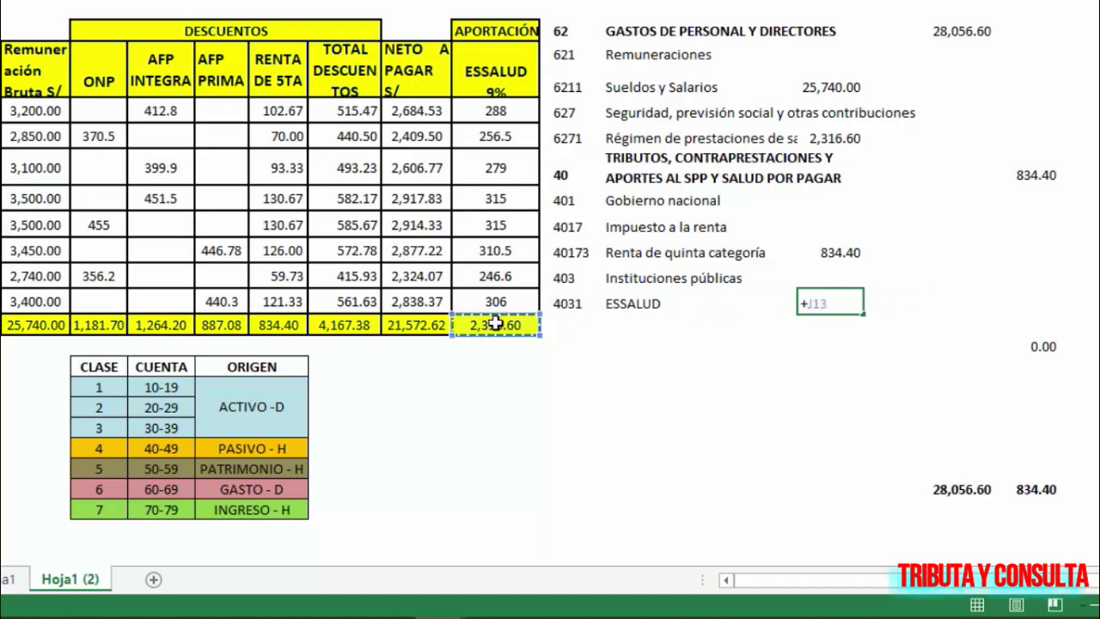
key("Return")
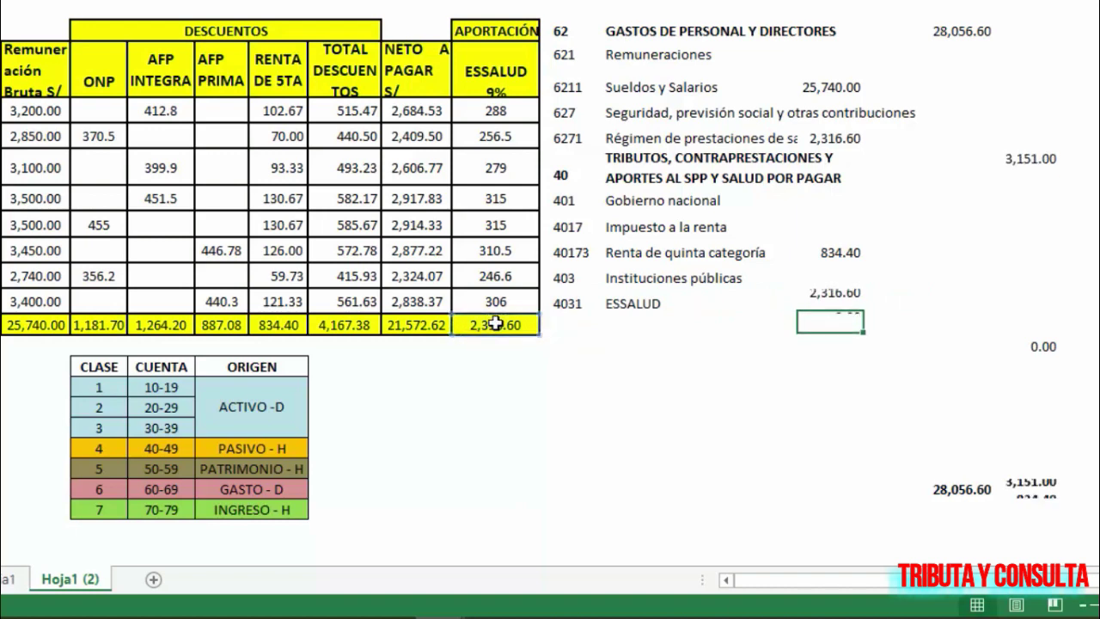
Enter account code 4032 with the description ONP in the row below 4031
key("Left")
key("Left")
key("Left")
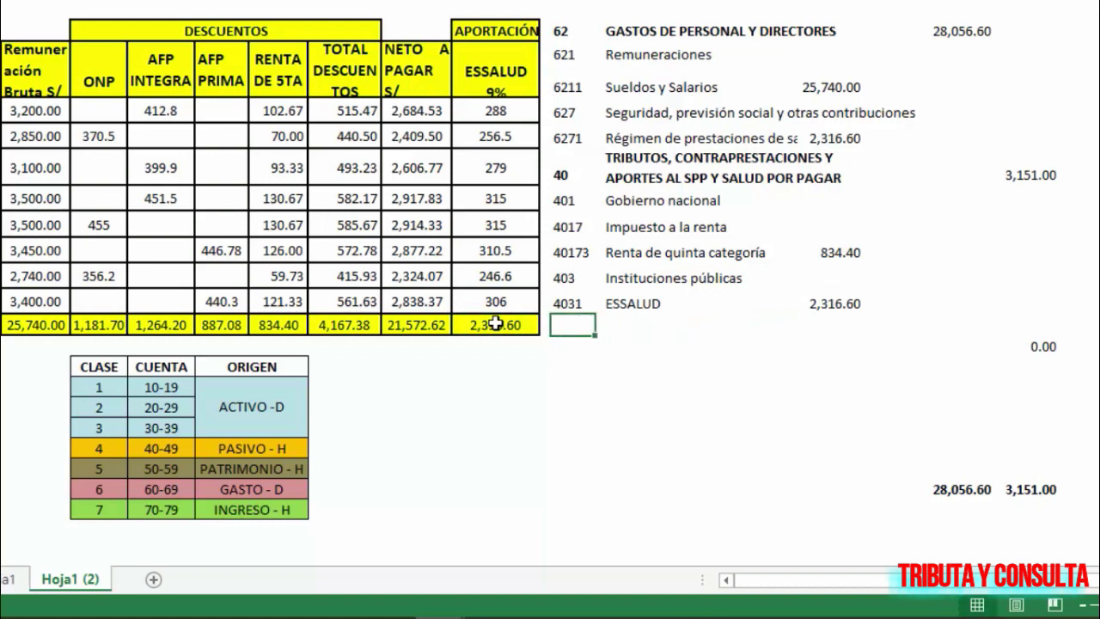
type("4032")
key("Tab")
type("ONP")
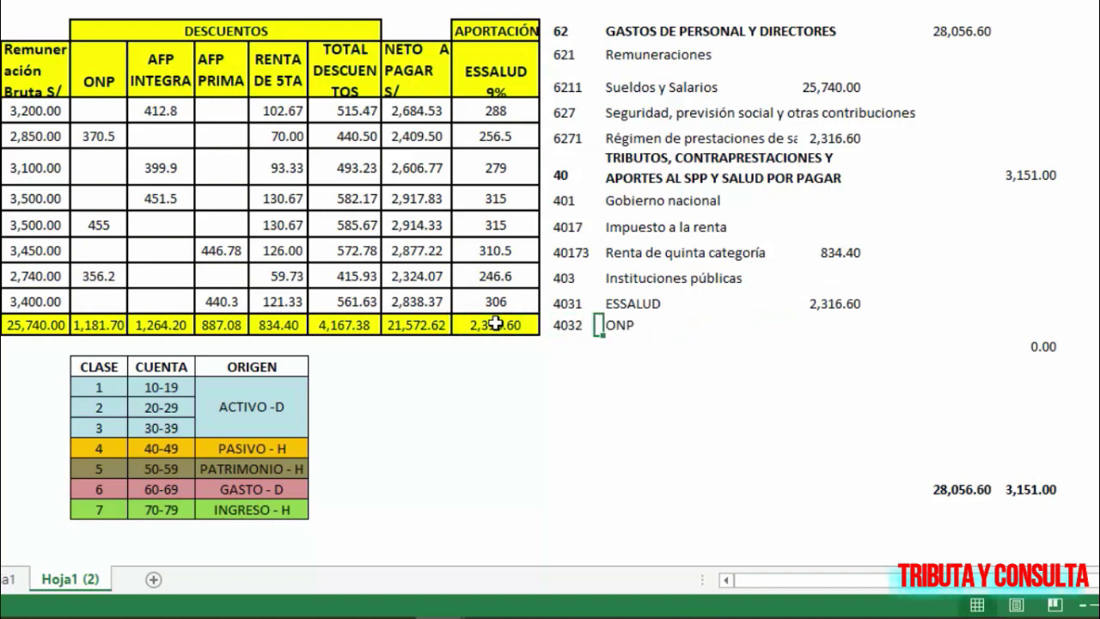
Fill the amount for account 4032 ONP with a reference to the ONP total in D13
key("Tab")
key("Tab")
type("+")
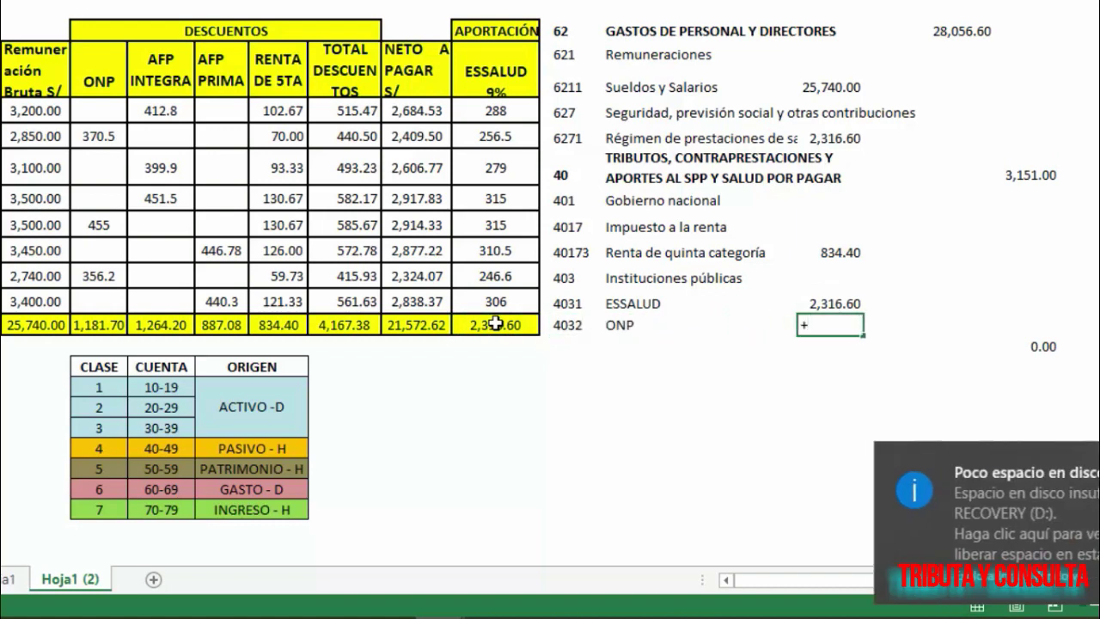
left_click(110, 325)
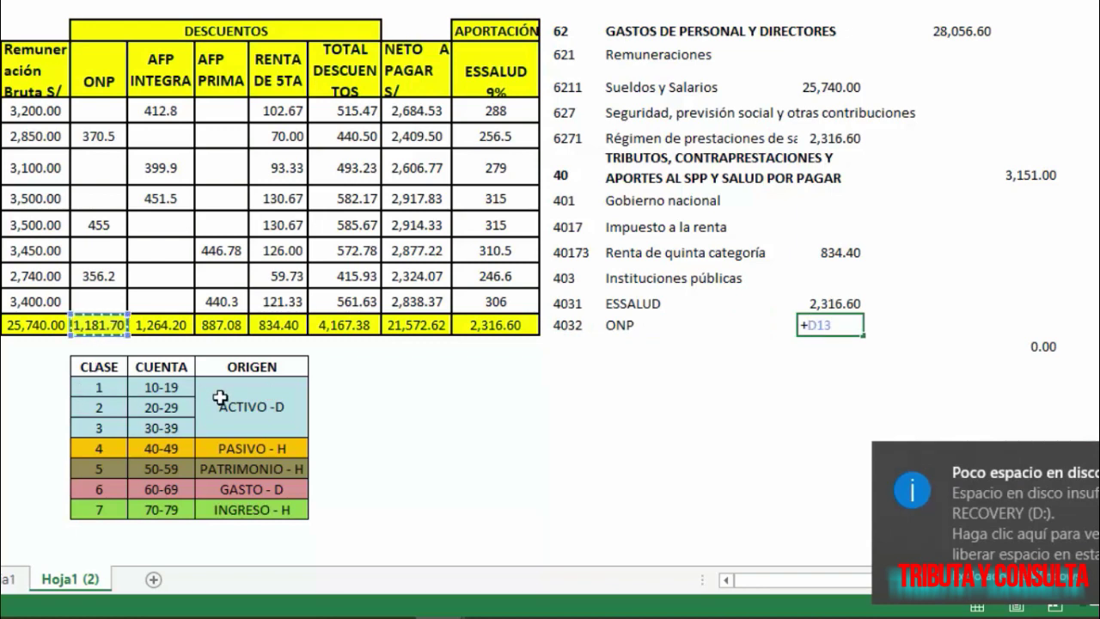
key("Return")
Enter account code 411 in the row directly below code 4032
key("Left")
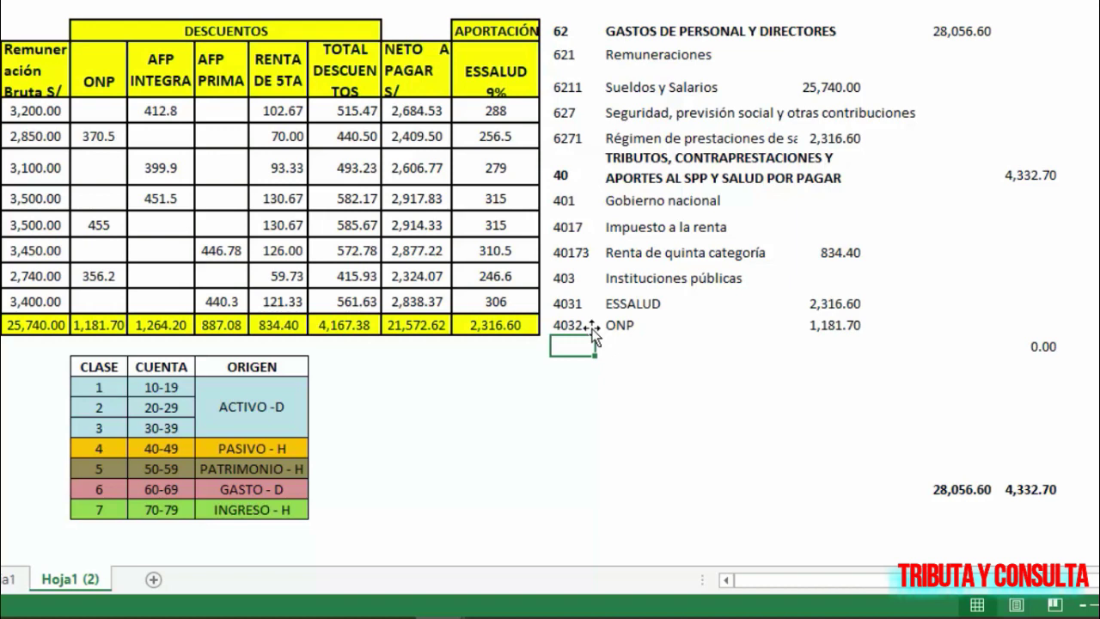
type("40")
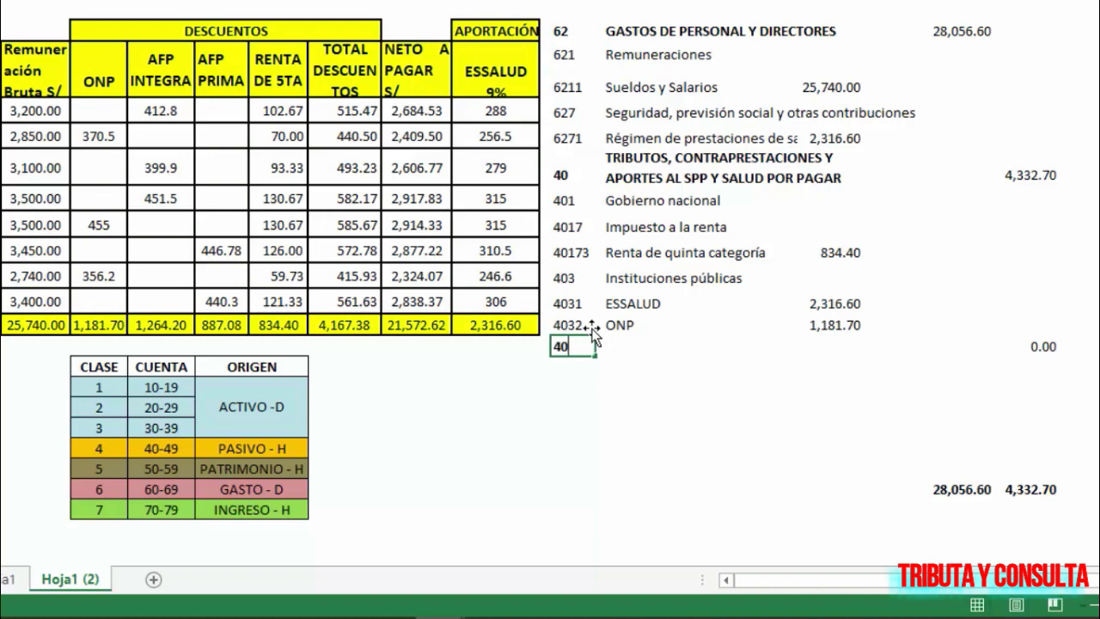
key("BackSpace")
type("11")
key("Return")
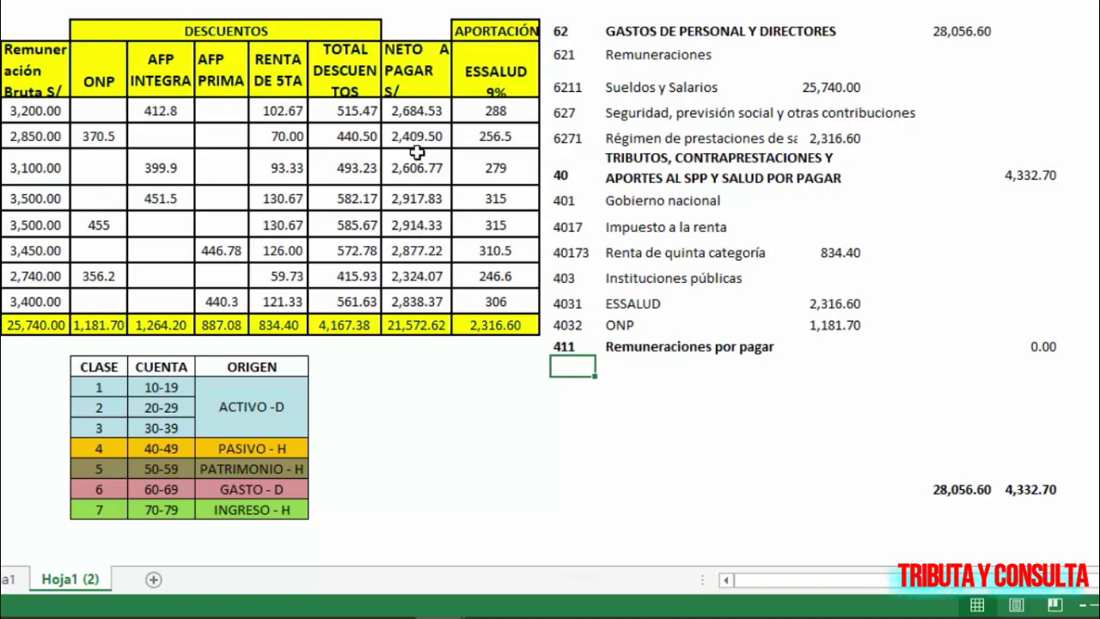
type("411")
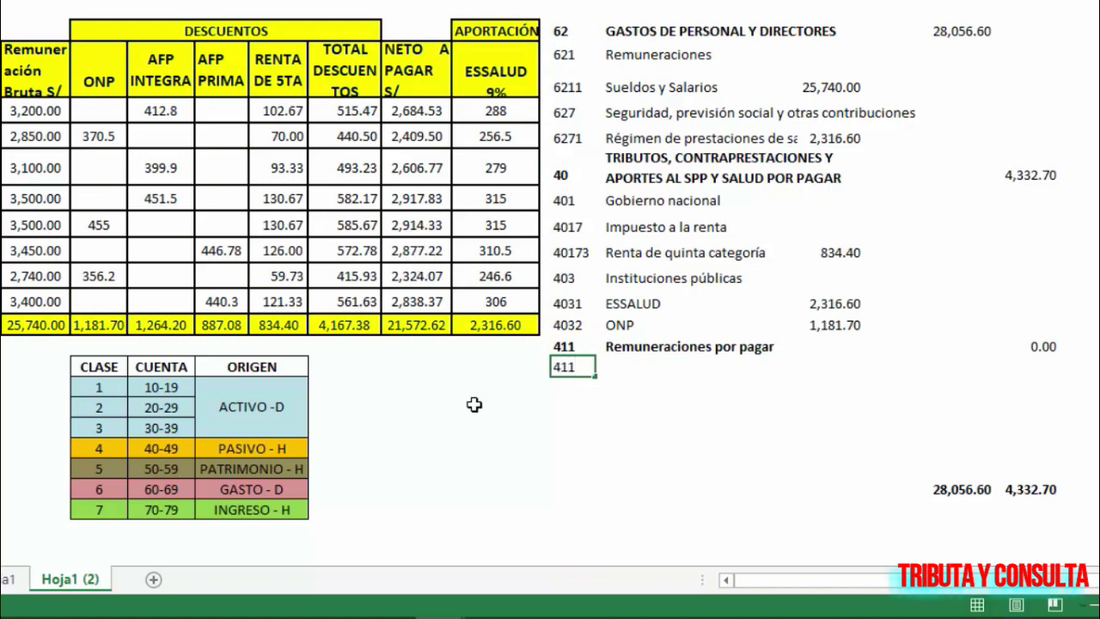
key("Escape")
Set the account code directly below 4032 to 41, and enter 411 and 4111 in the rows beneath it
key("Up")
type("41")
key("Return")
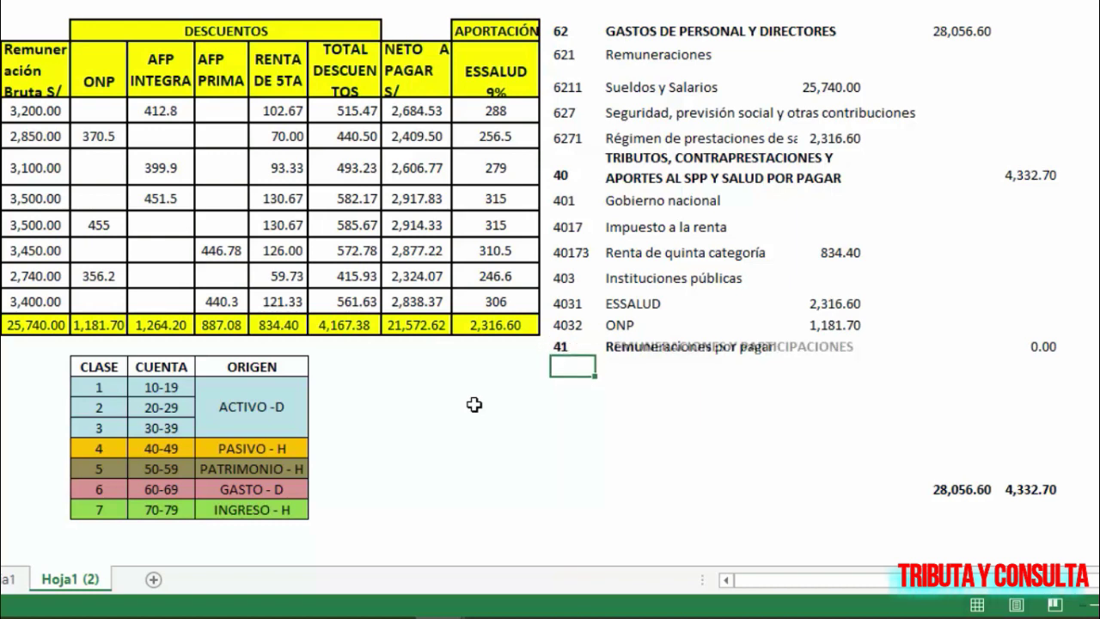
type("411")
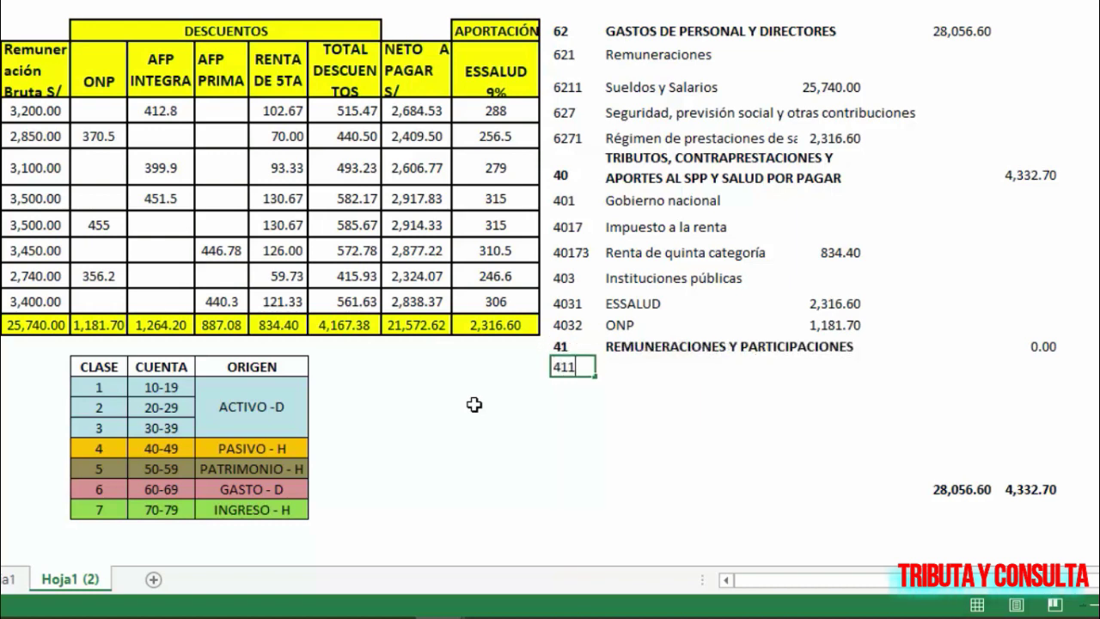
key("Return")
type("4111")
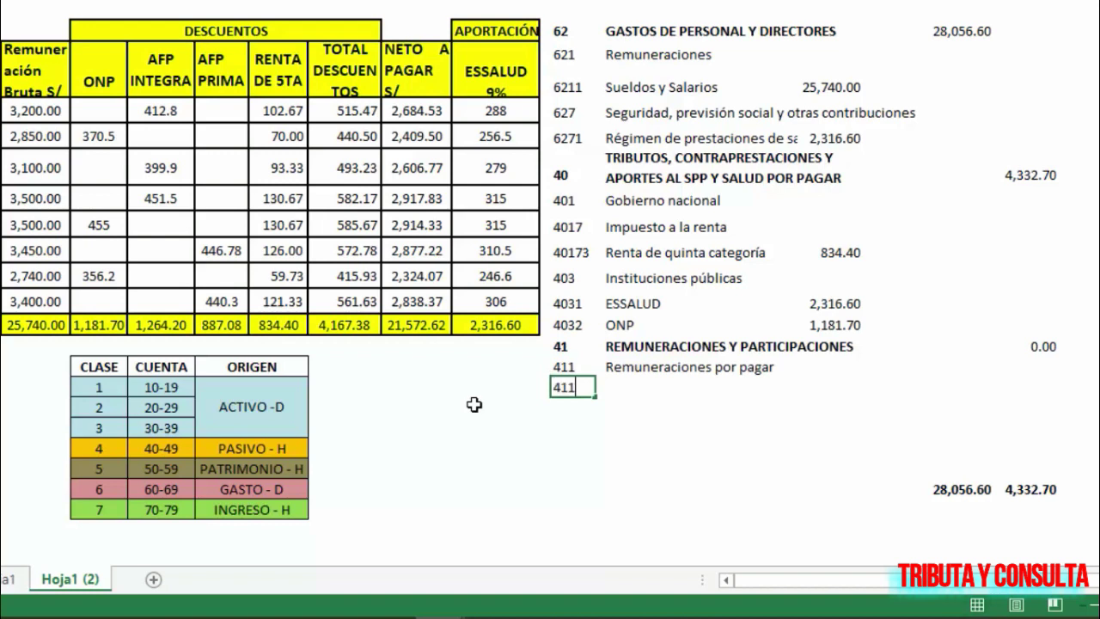
key("Return")
Fill the amount for account 4111 Sueldos y Salarios por pagar with a reference to the NETO A PAGAR total in I13
key("Up")
key("Right")
key("Right")
key("Right")
key("Right")
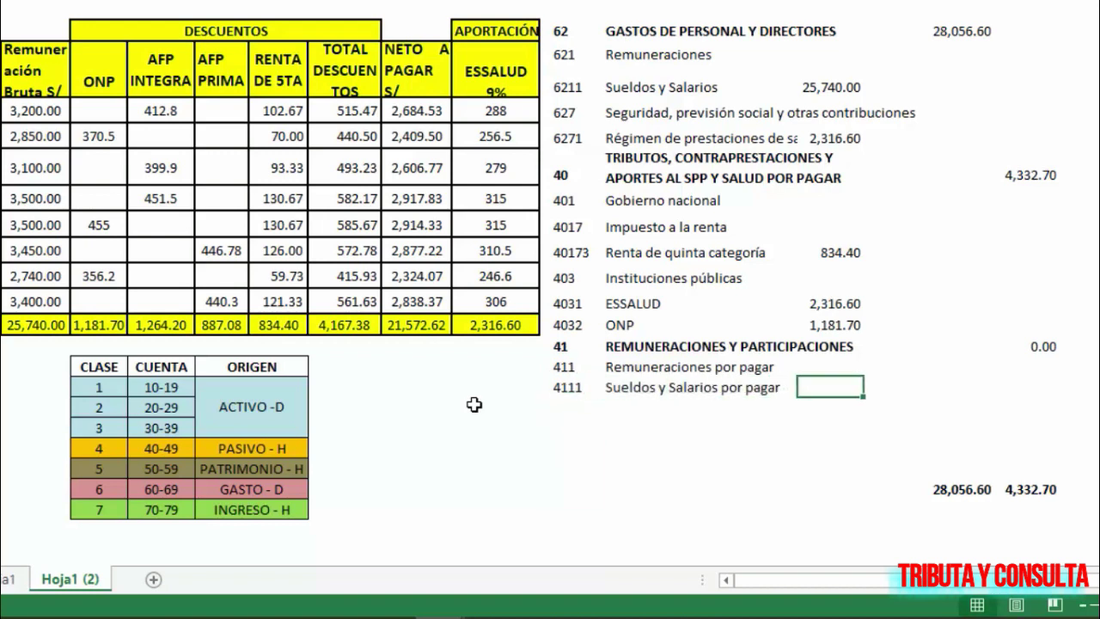
type("+")
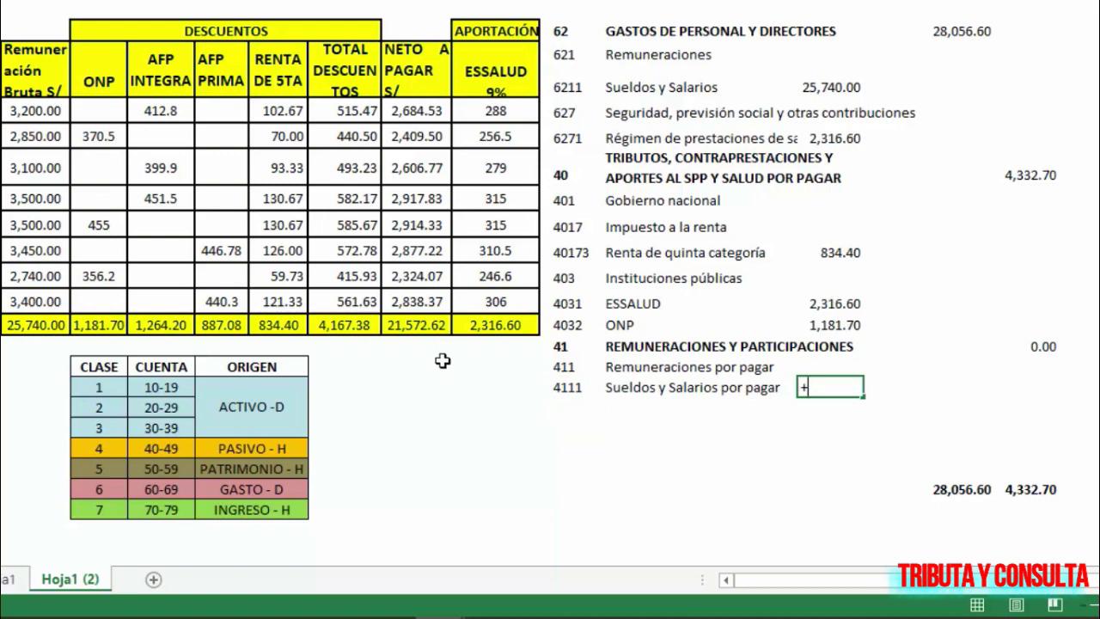
left_click(418, 331)
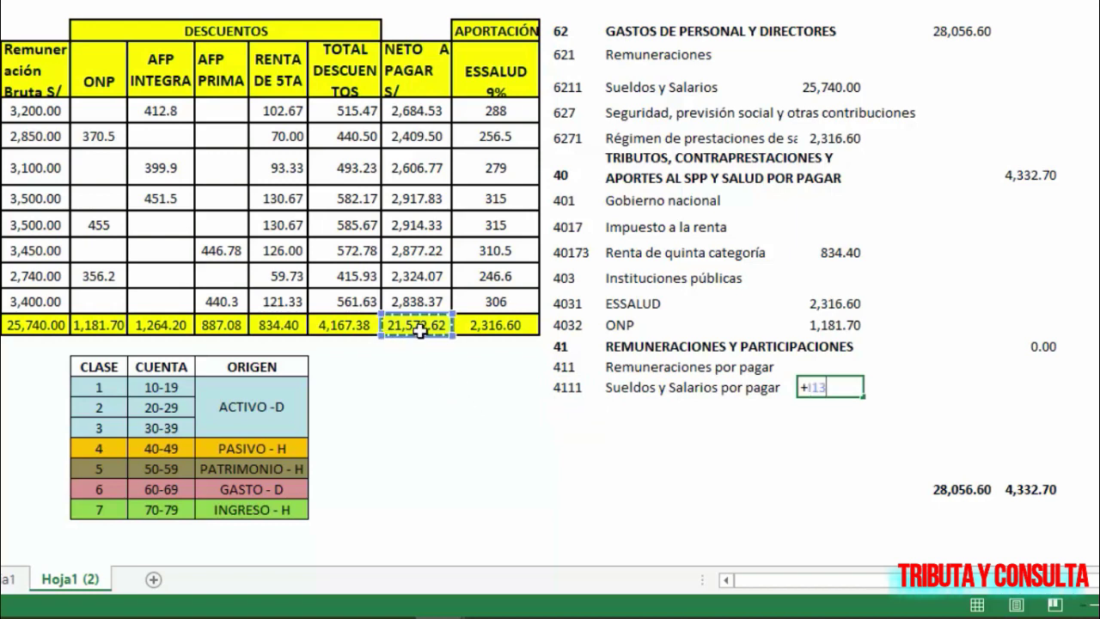
key("Return")
Enter account codes 417, 4171 and 4172 in consecutive rows below code 4111
key("Left")
key("Left")
key("Left")
key("Left")
key("Left")
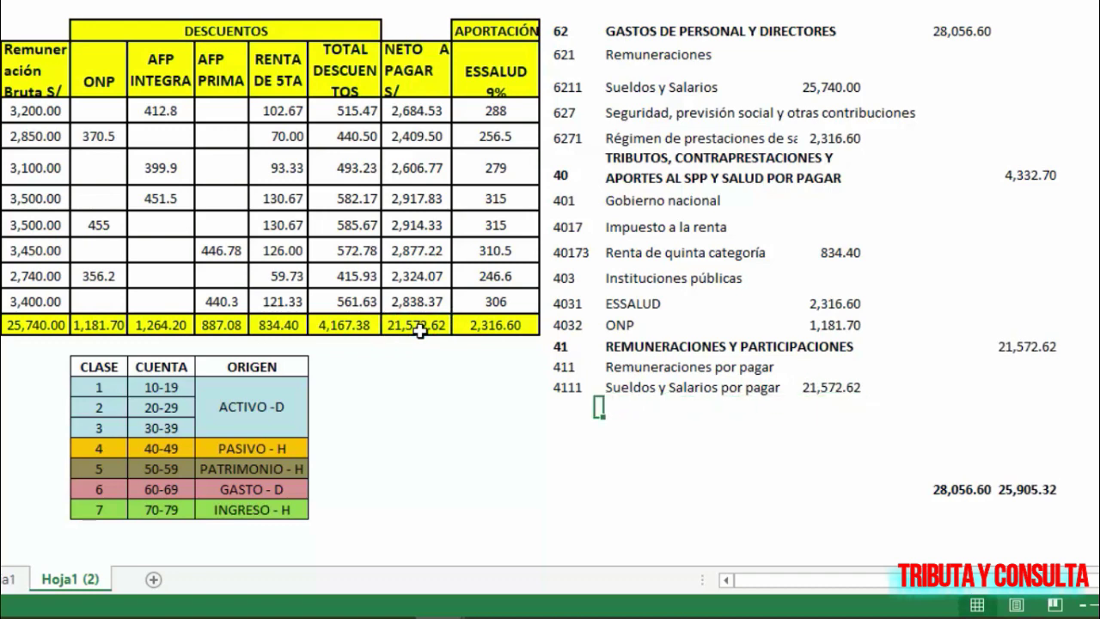
key("Right")
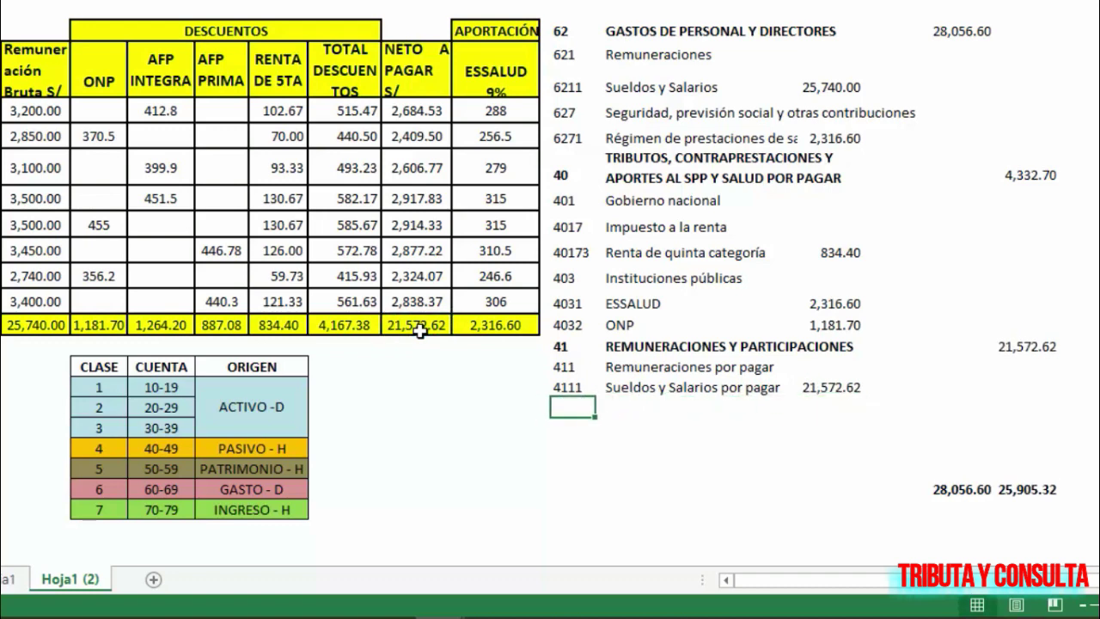
type("417")
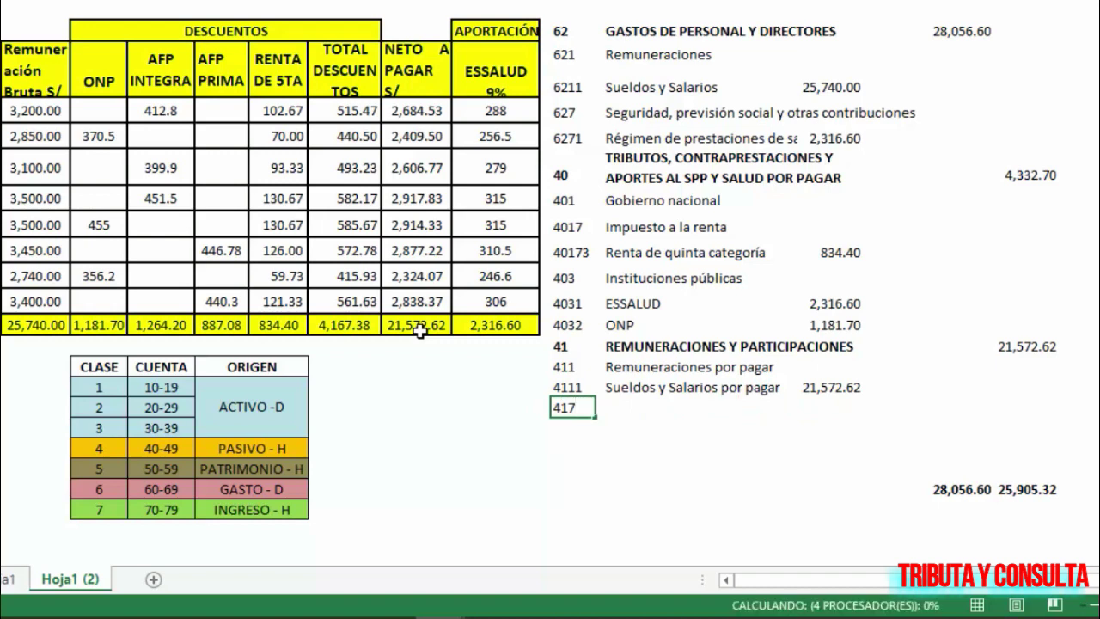
key("Return")
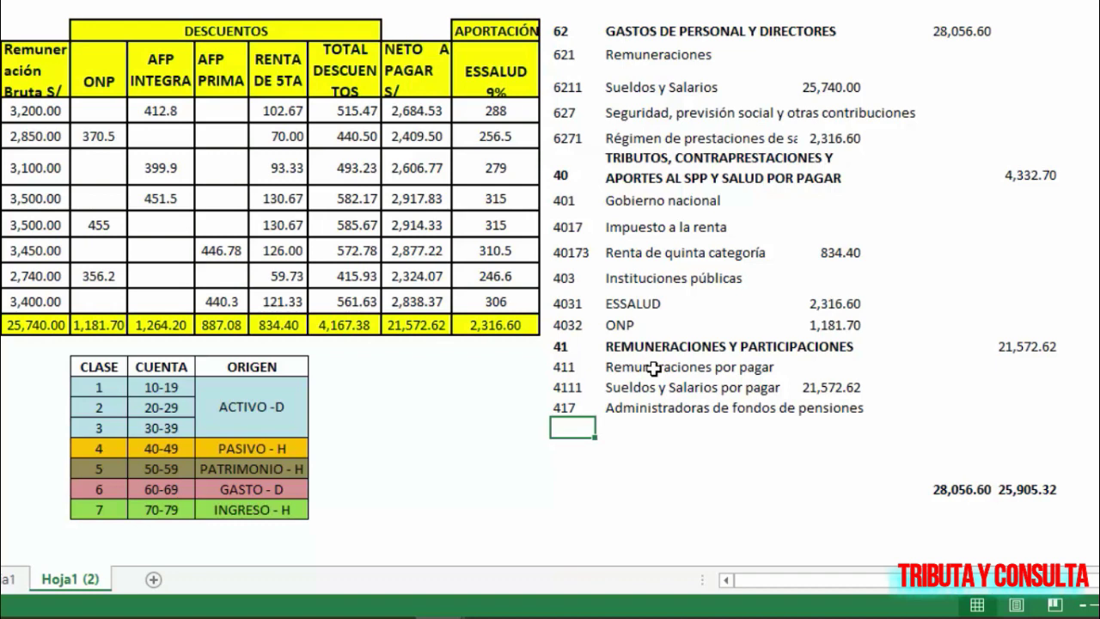
type("4")
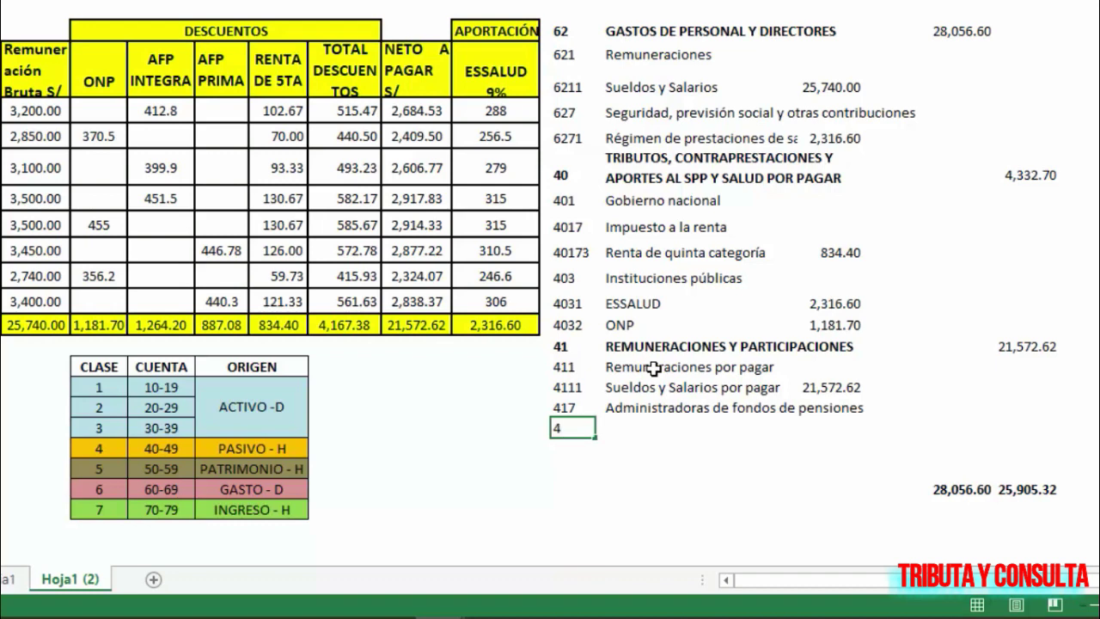
type("171")
key("Return")
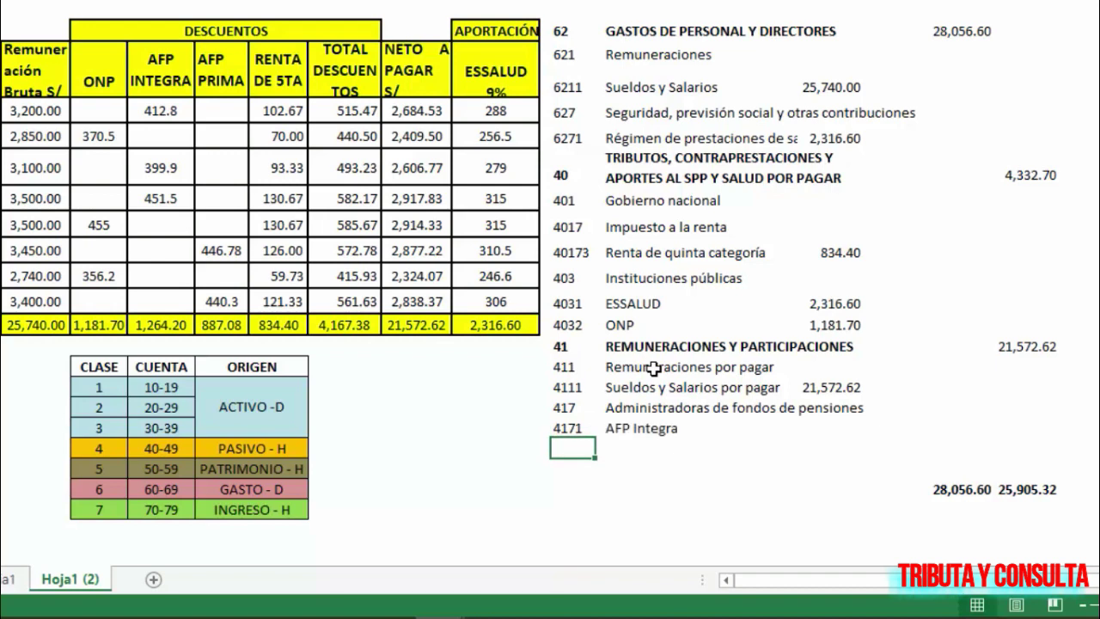
type("4172")
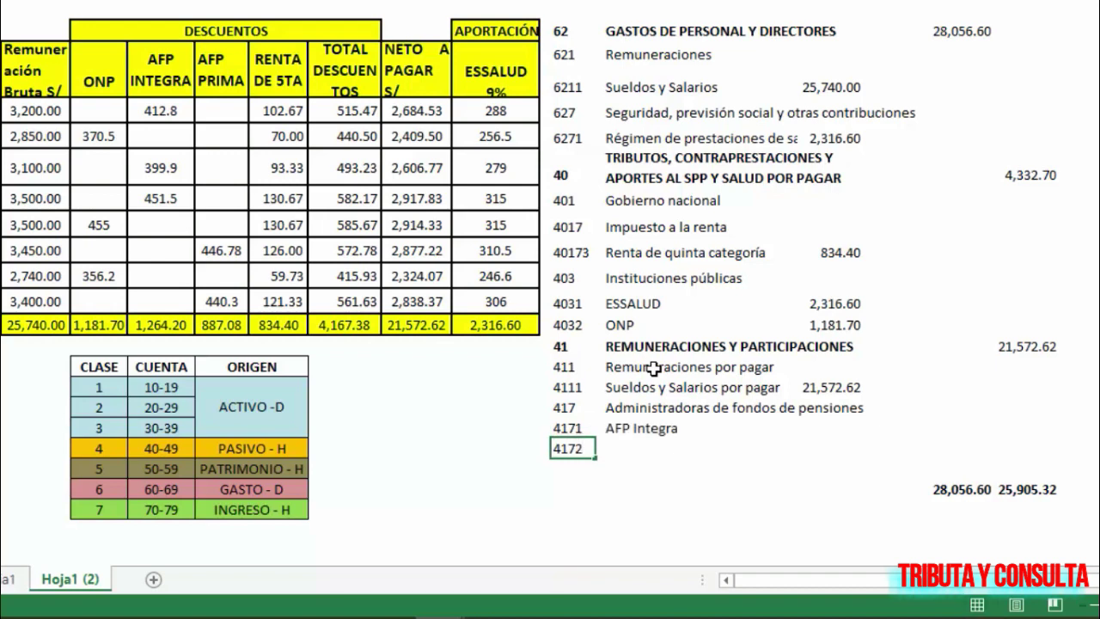
key("Return")
Fill the amount for account 4171 AFP Integra with a reference to the AFP INTEGRA column total in E13
key("Up")
key("Up")
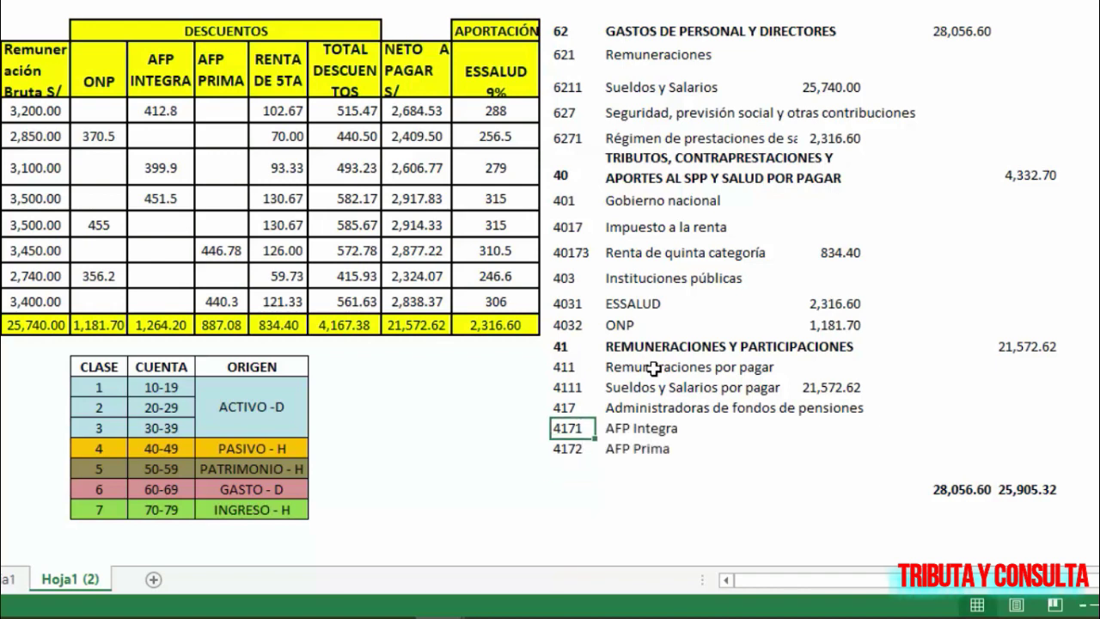
key("Right")
key("Right")
key("Right")
key("Right")
type("+")
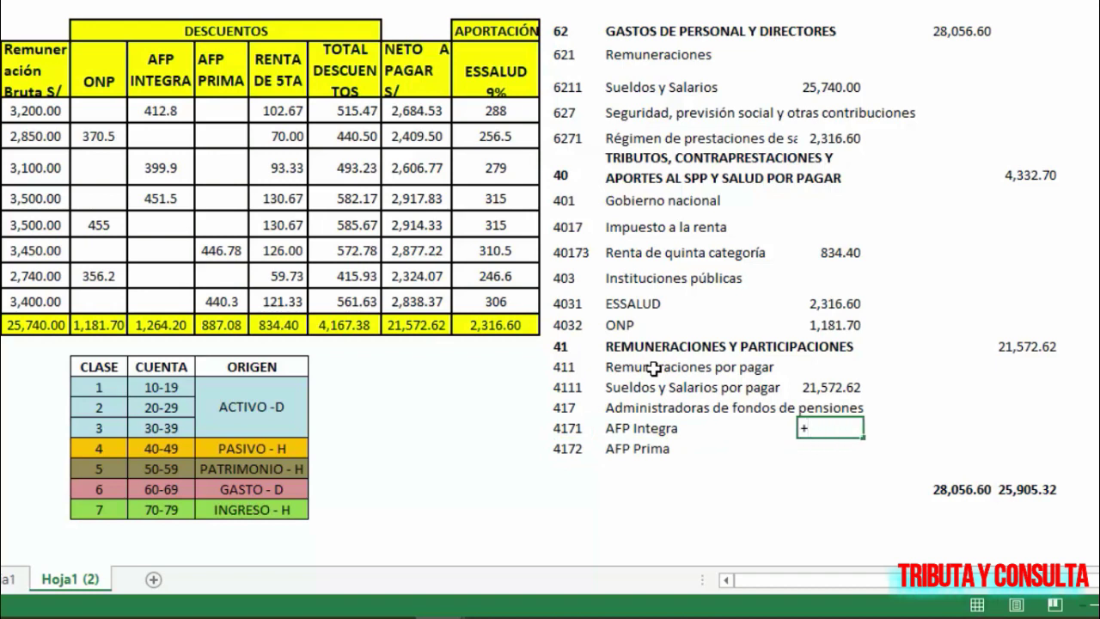
left_click(166, 320)
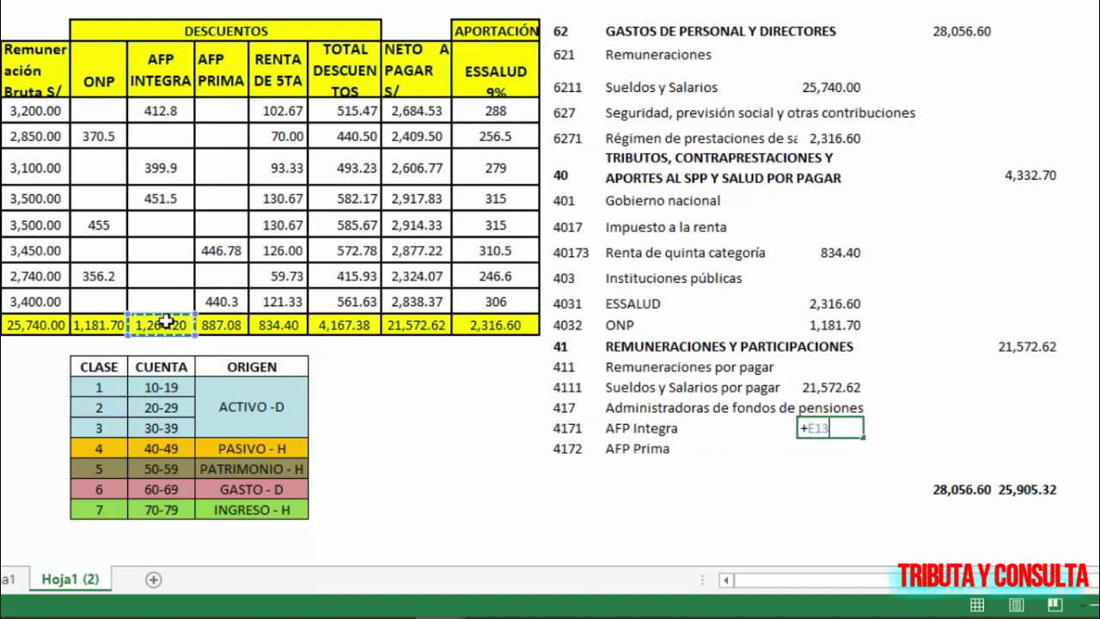
key("Return")
Fill the amount for account 4172 AFP Prima with a reference to the AFP PRIMA column total in F13
type("+")
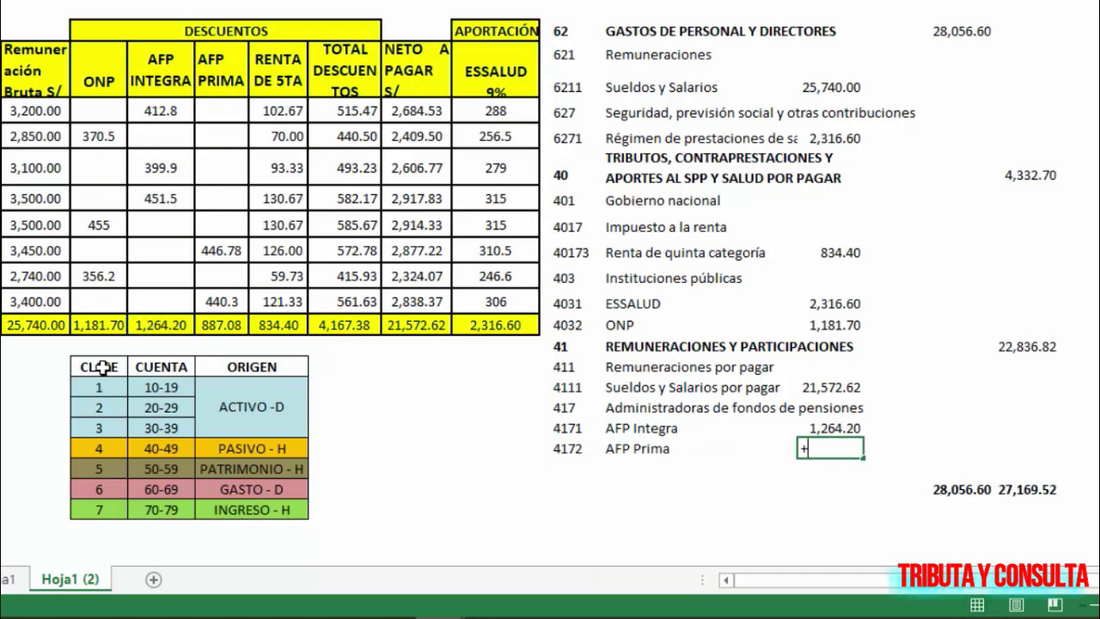
left_click(222, 322)
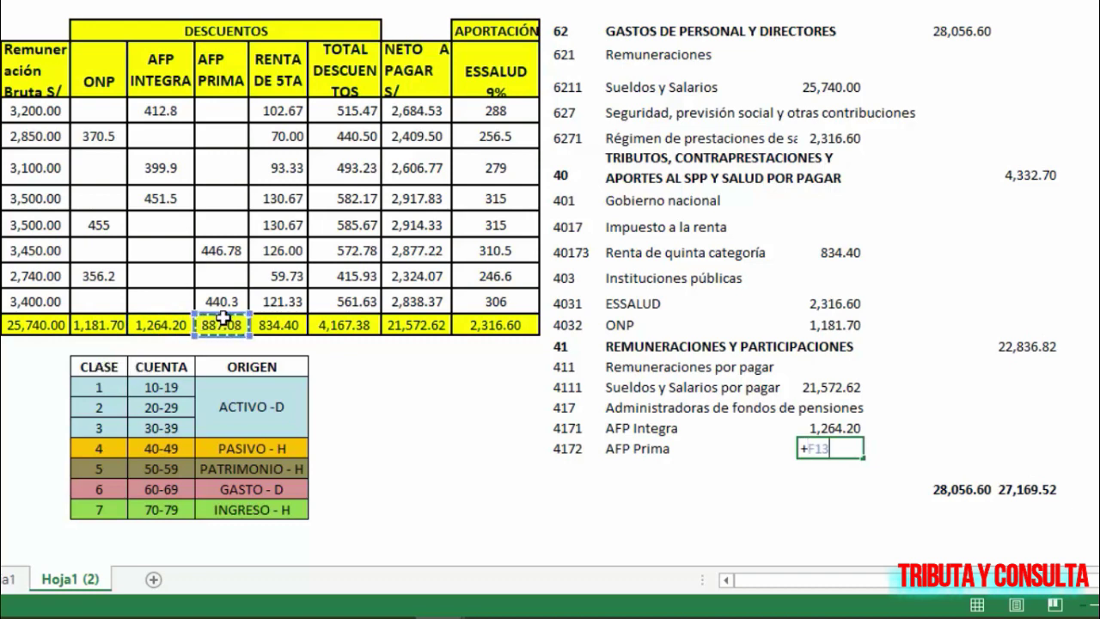
key("Return")
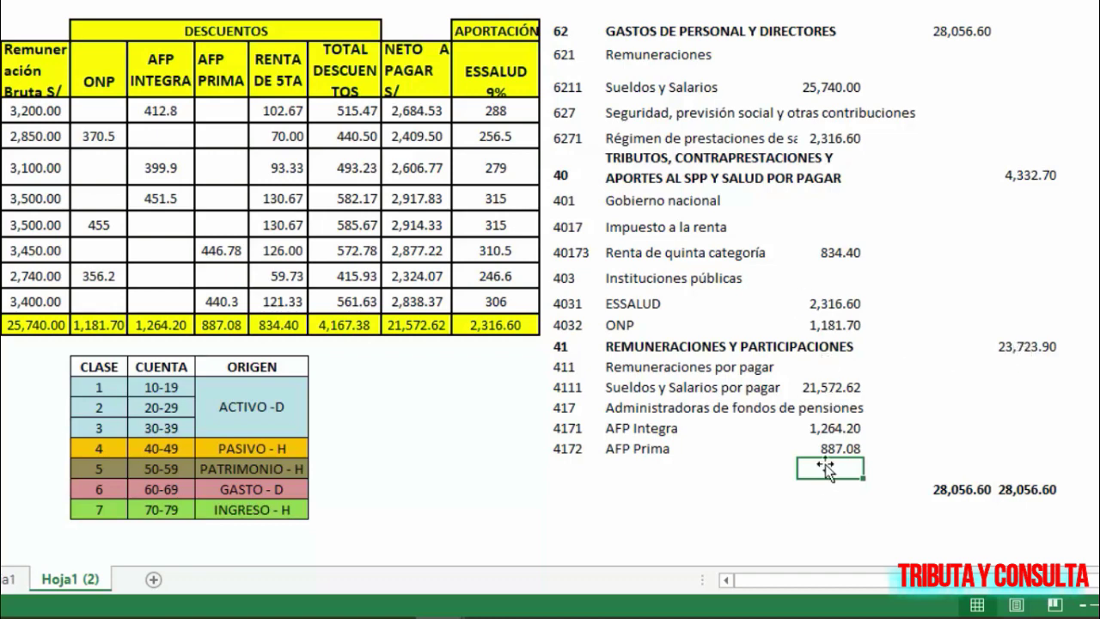
Review the amounts of the account 41 sub-accounts and compare the entry's debit and credit totals
left_click(853, 388)
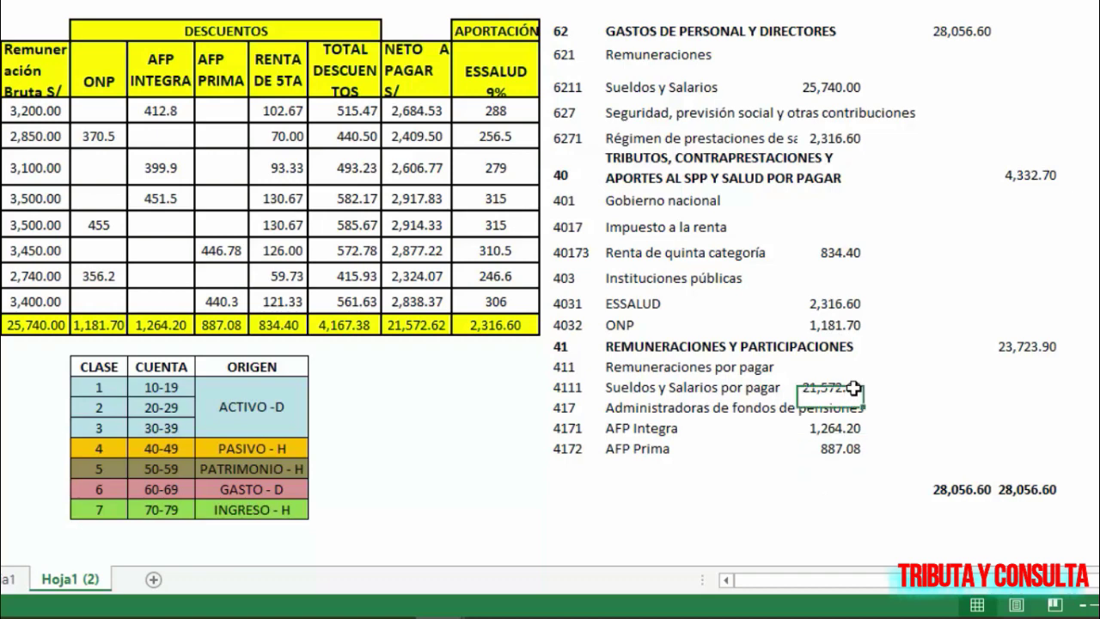
left_click(848, 424)
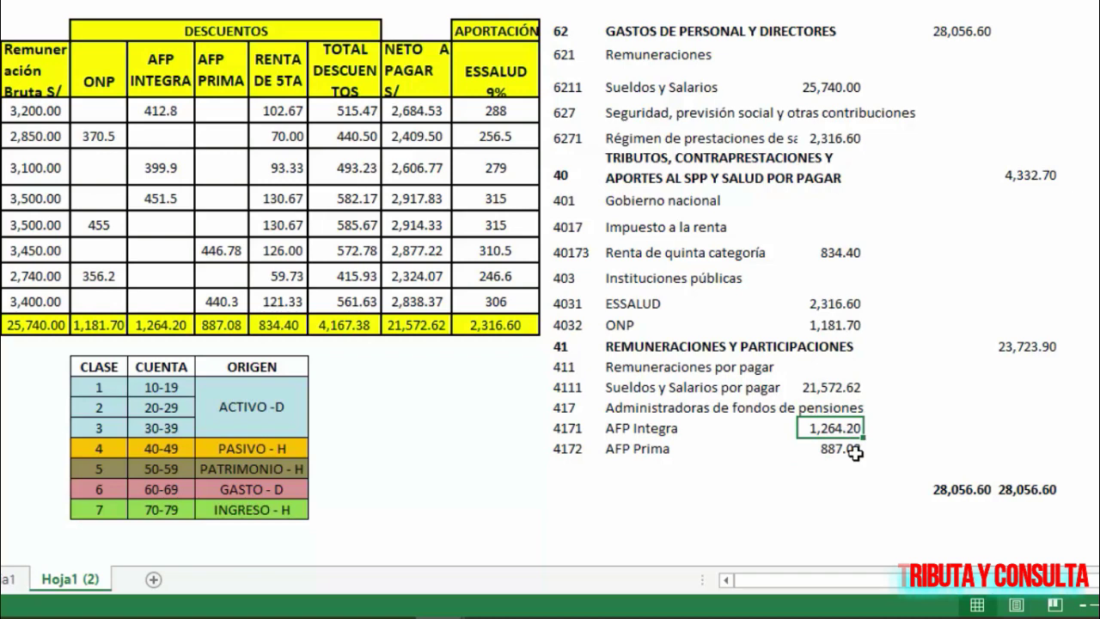
left_click(853, 451)
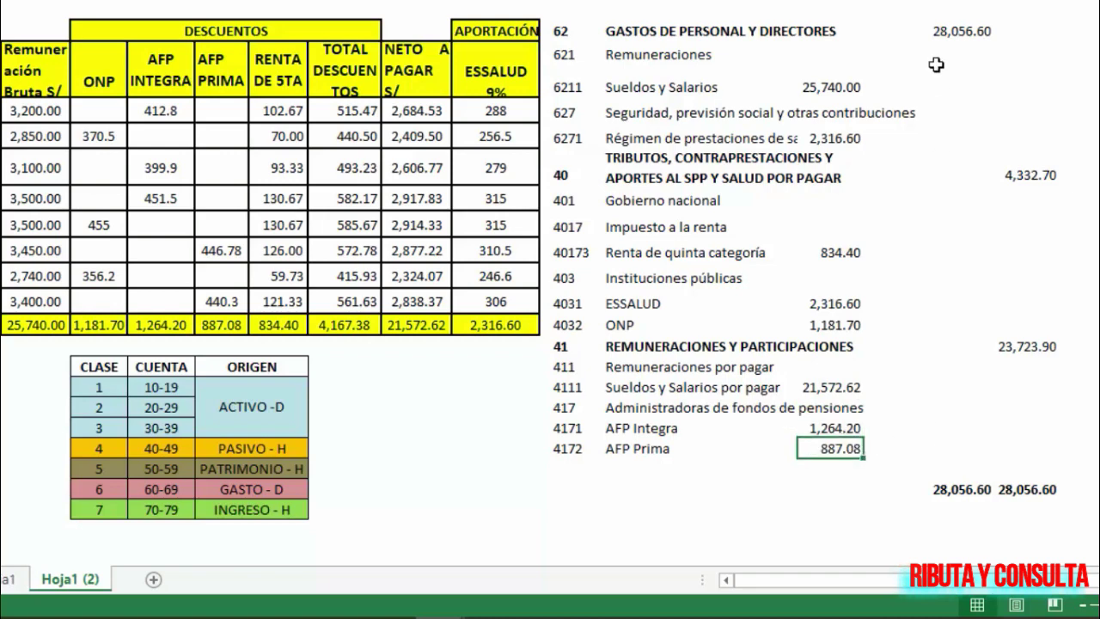
left_click(959, 491)
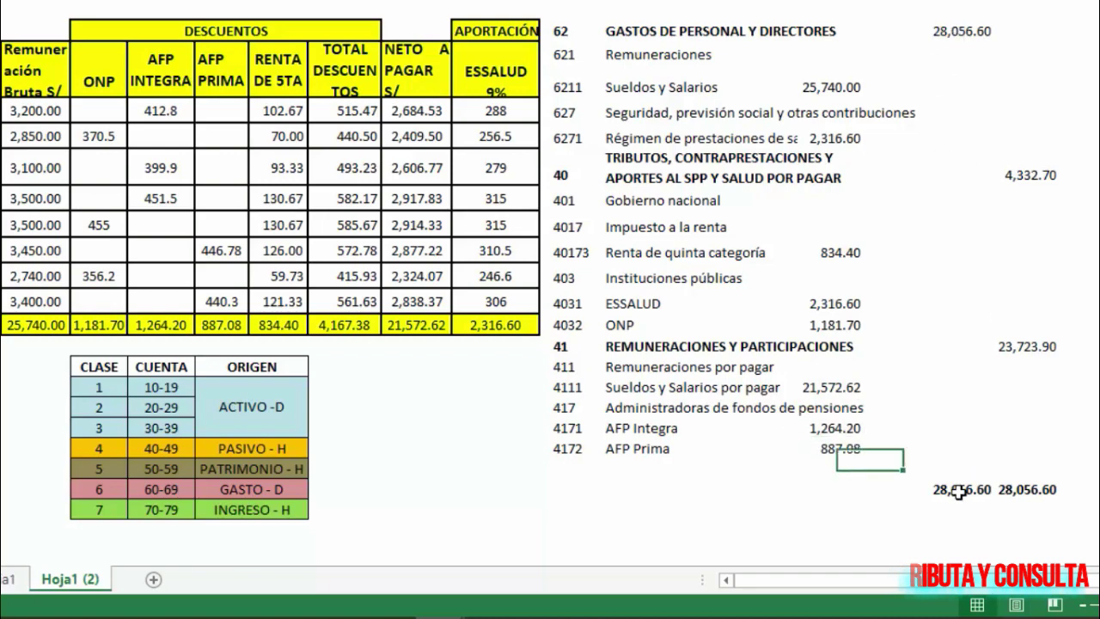
key("Right")
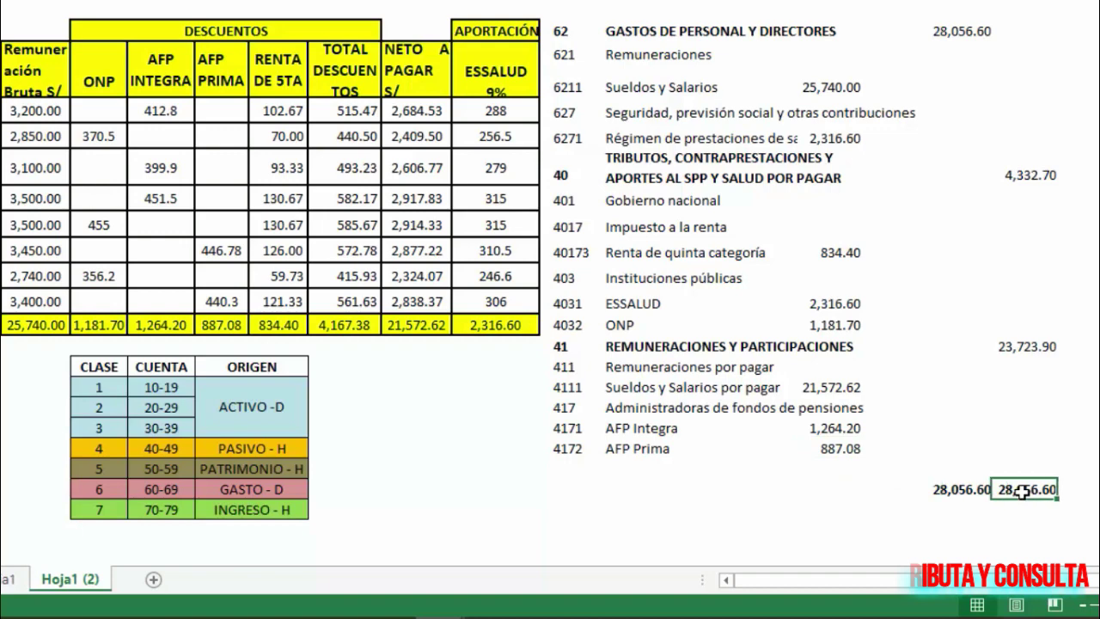
left_click(968, 493)
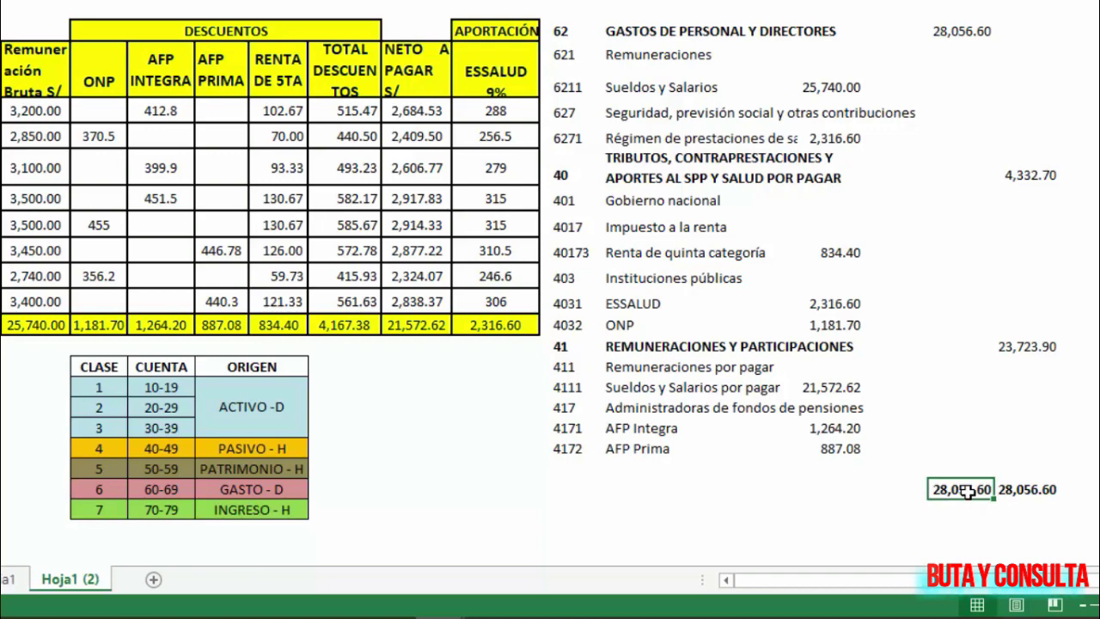
Enter the entry description "Por la planilla de sueldas y salarios" in the description cell directly below AFP Prima
left_click(643, 478)
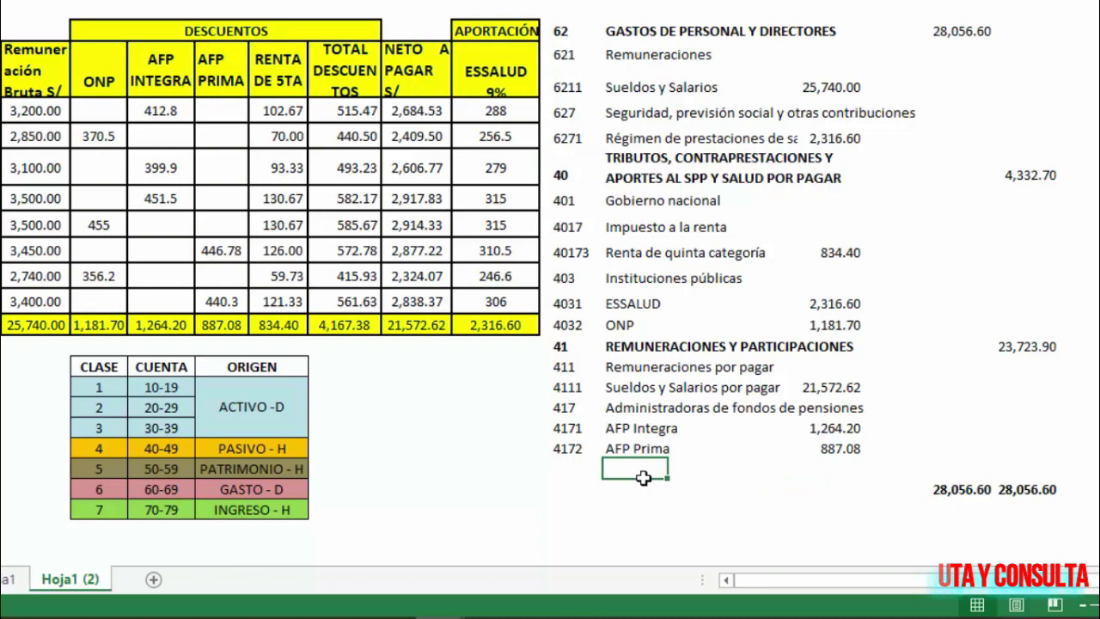
type("Por")
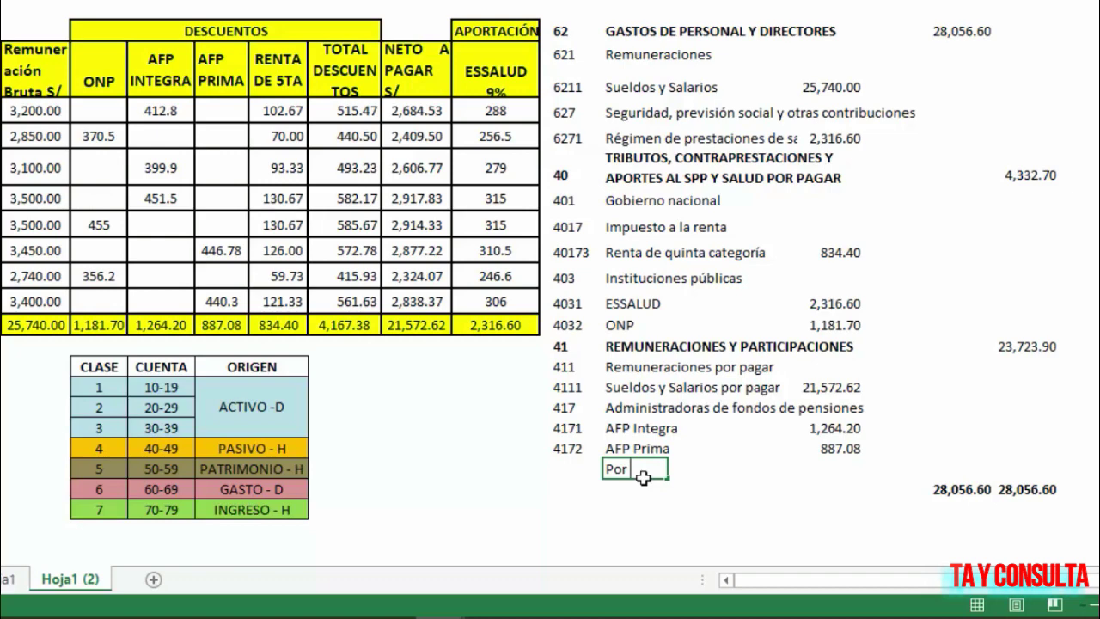
type(" la planilla de")
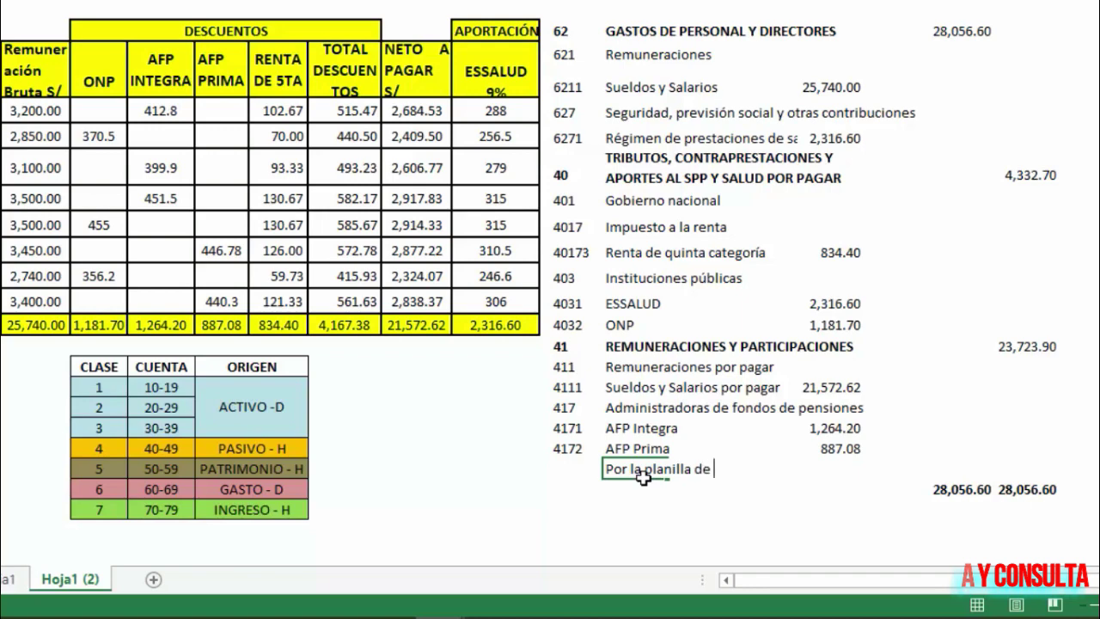
type(" sueldas y salarios")
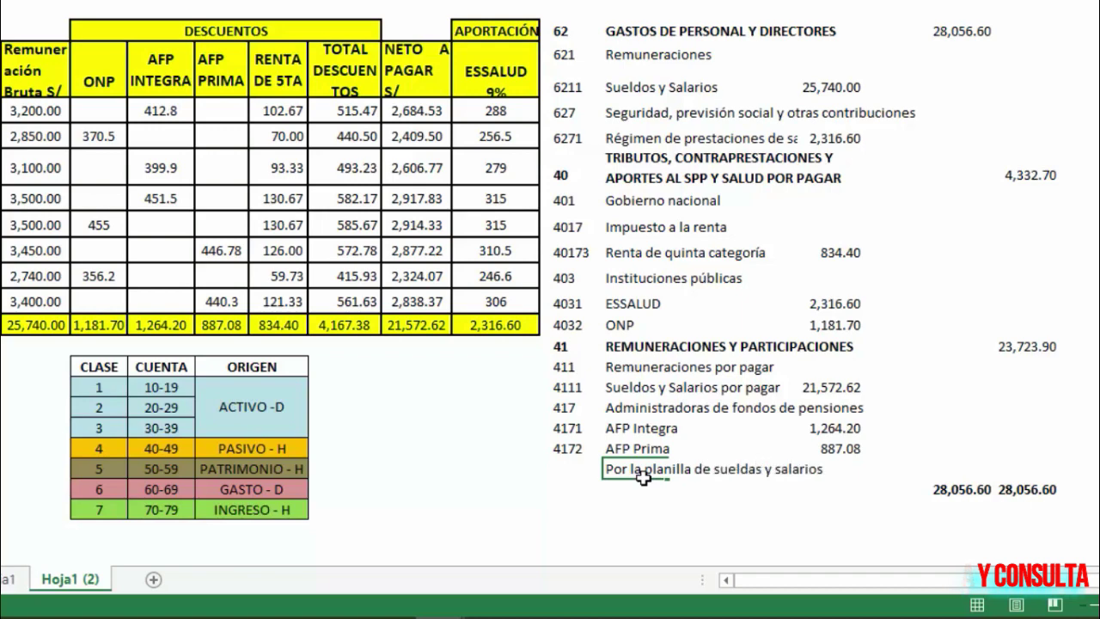
key("Return")
type("--------------------x")
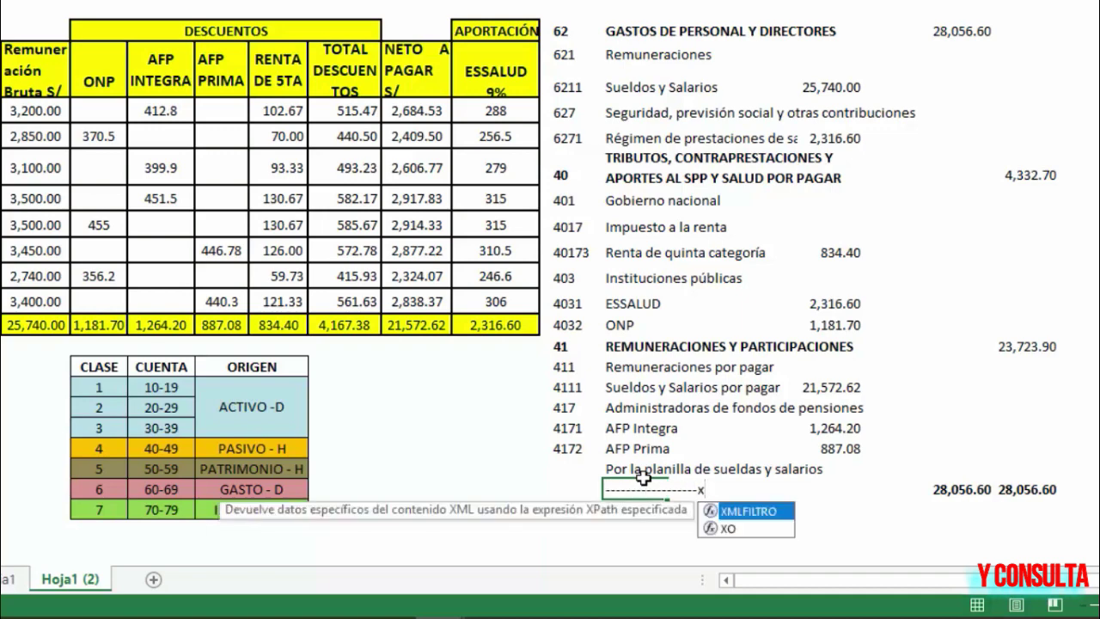
key("BackSpace")
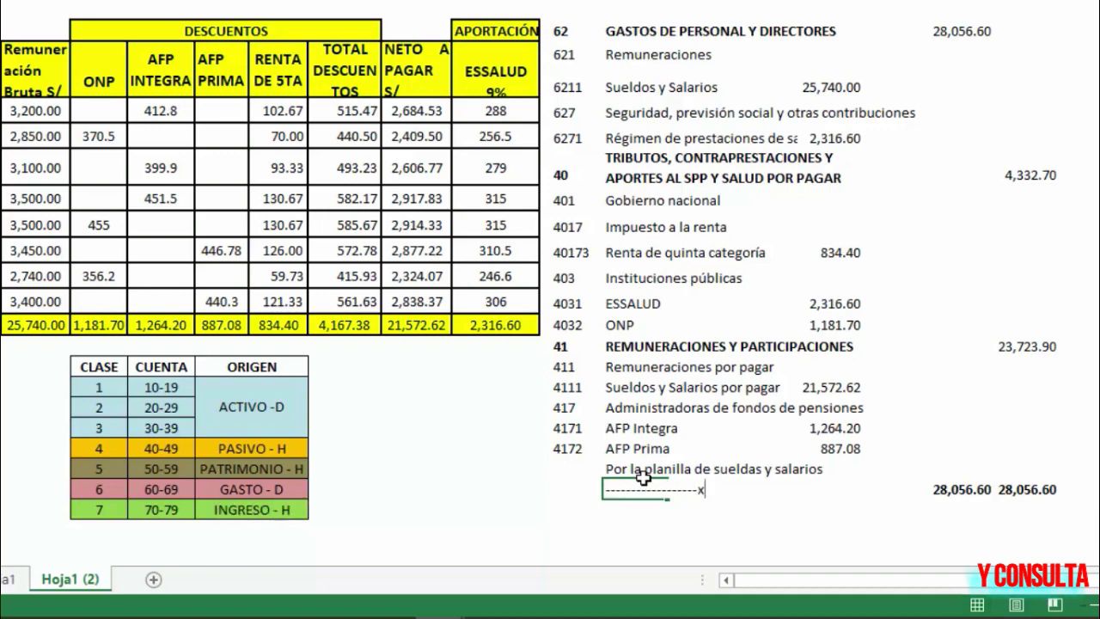
type("x")
key("Escape")
Enter a dashed separator line with an X in its middle in the account code column, on the row below the entry description
type("-")
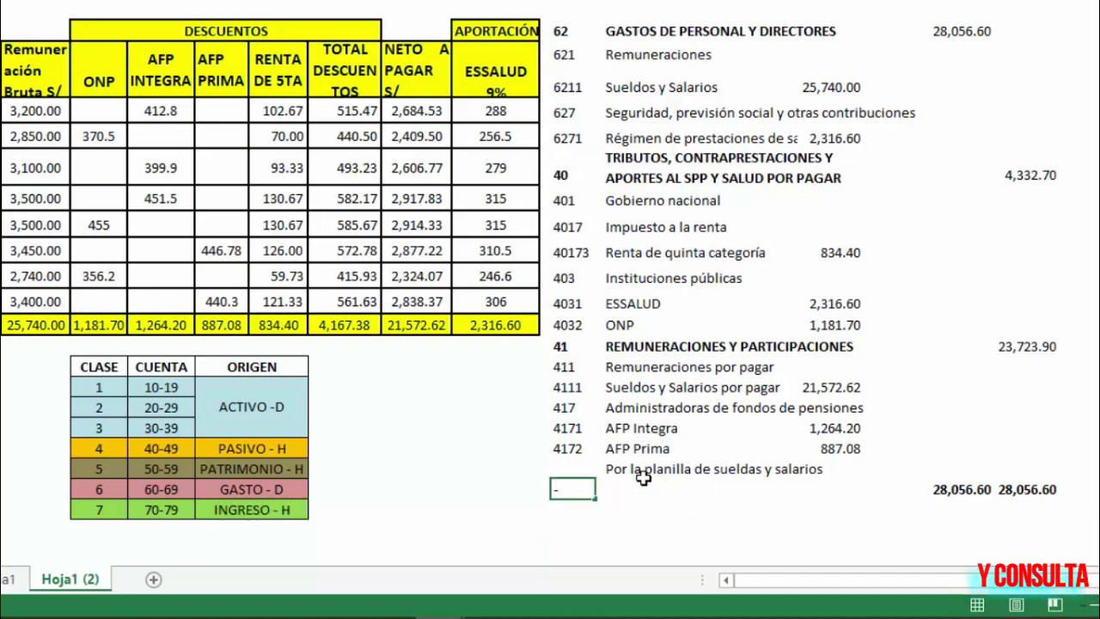
type("-------------------X--------------")
key("Return")
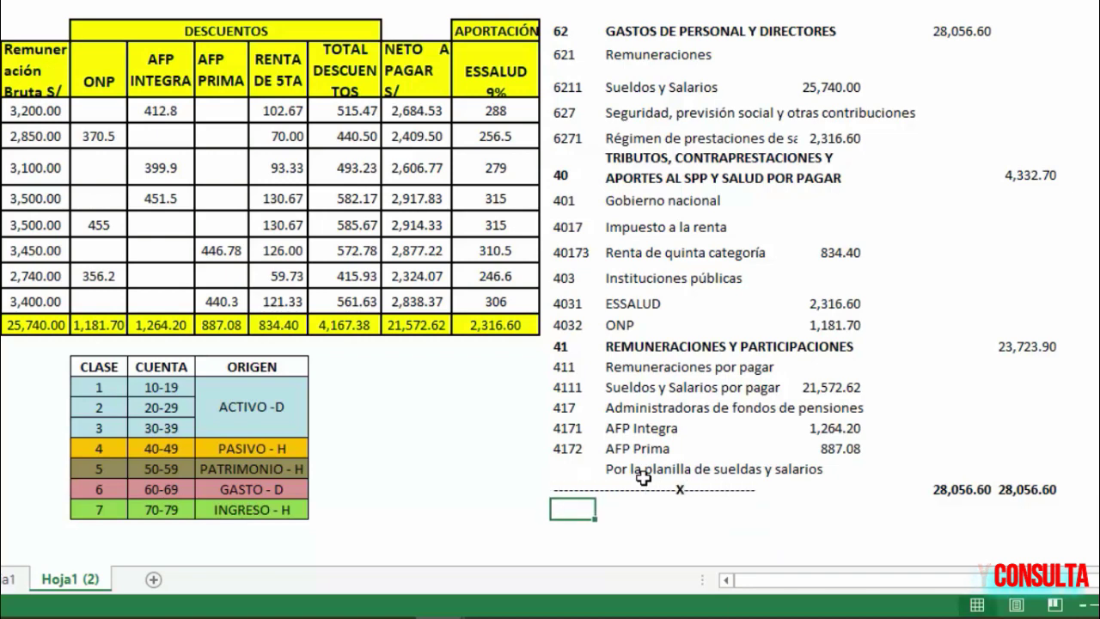
Enter account codes 94 and 79 in the two rows below the separator line
type("94")
key("Return")
type("79")
key("Tab")
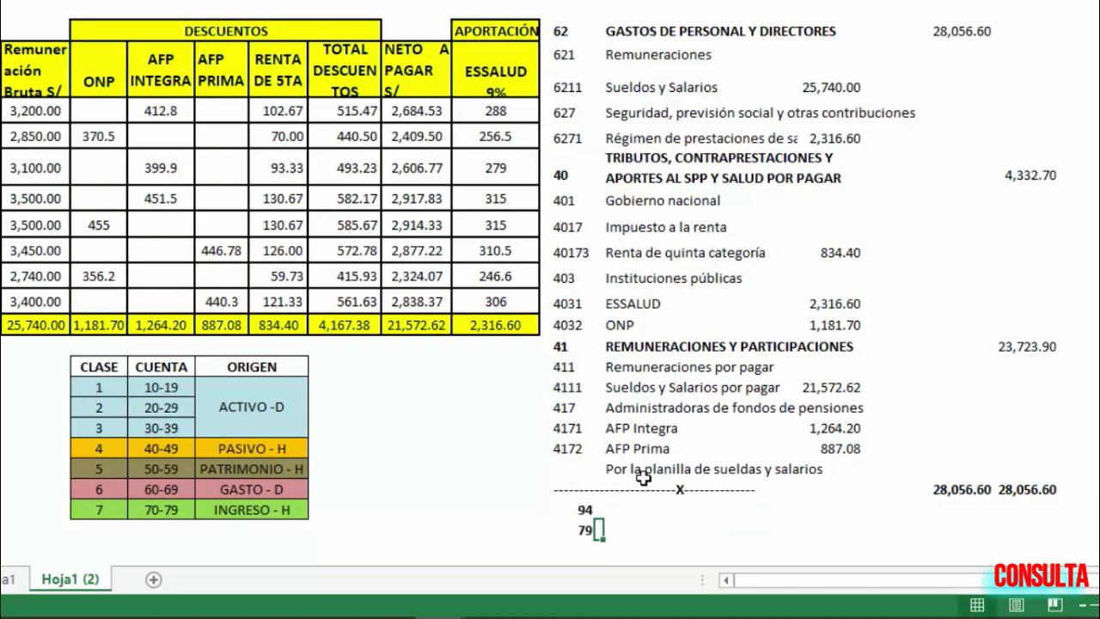
Copy the account name cell of account 41 into the name cells of accounts 94 and 79
key("Up")
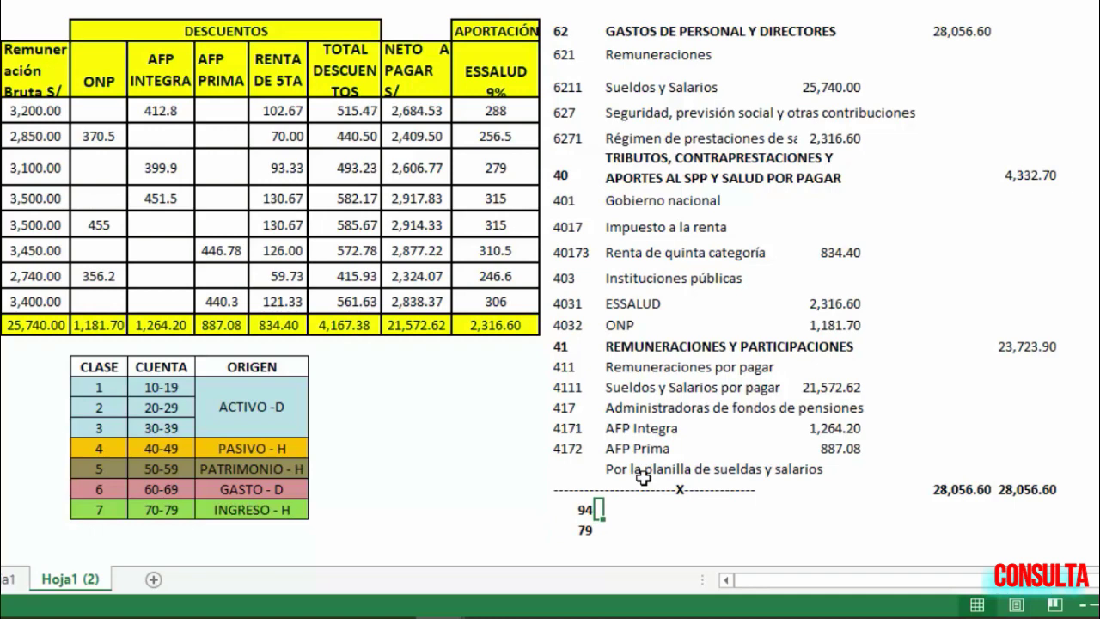
left_click(637, 346)
key("ctrl+c")
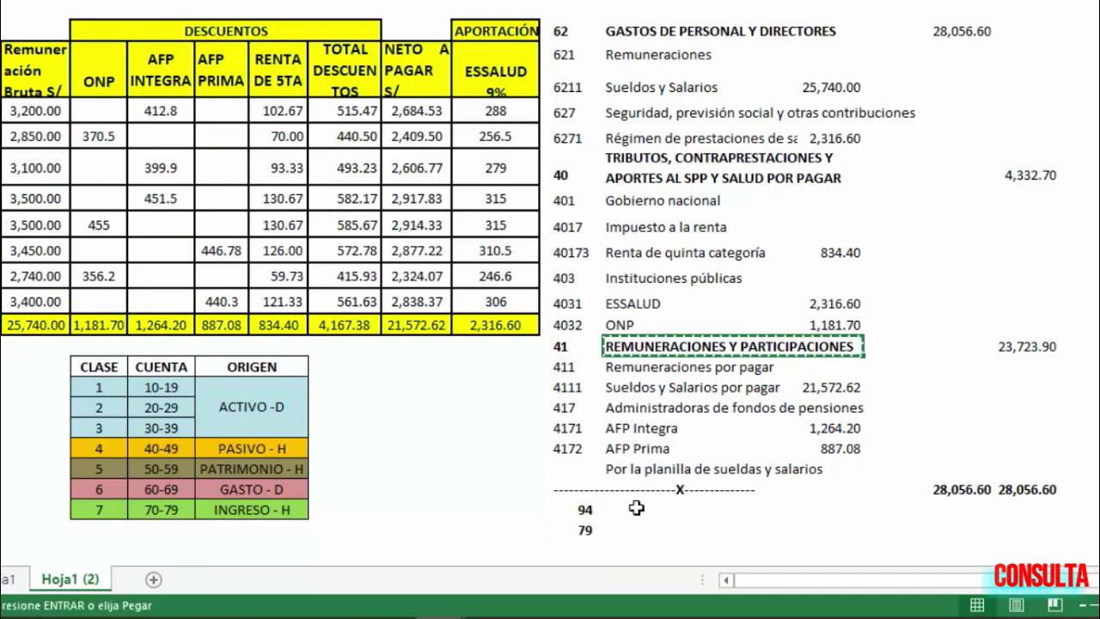
left_click_drag(636, 508, 637, 521)
key("Return")
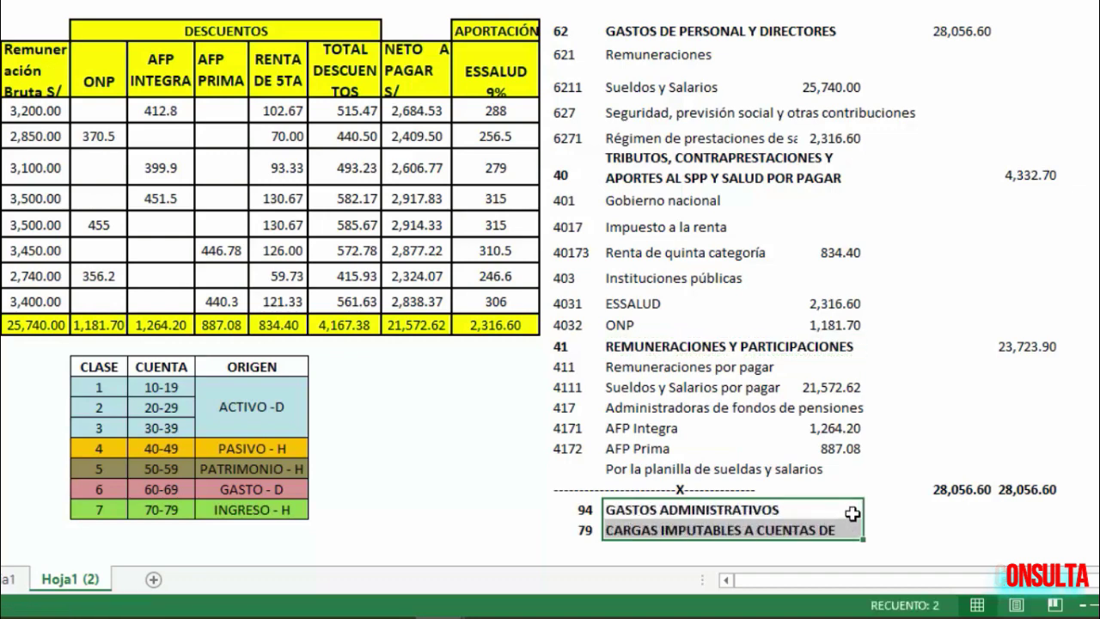
Clear the debit and credit totals on the separator row
left_click(984, 508)
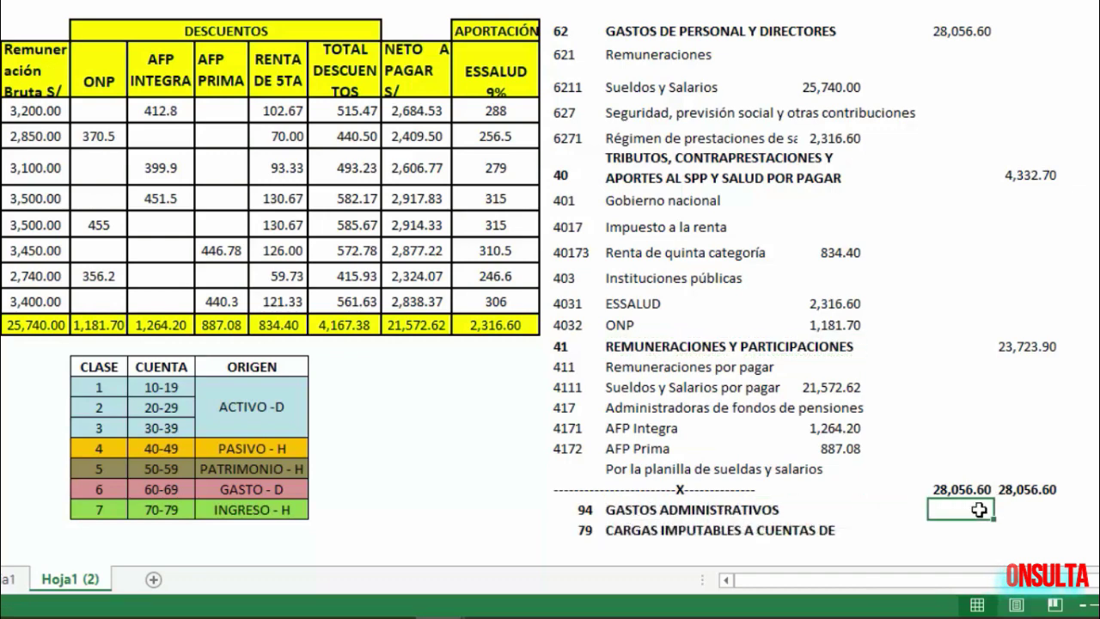
left_click(963, 488)
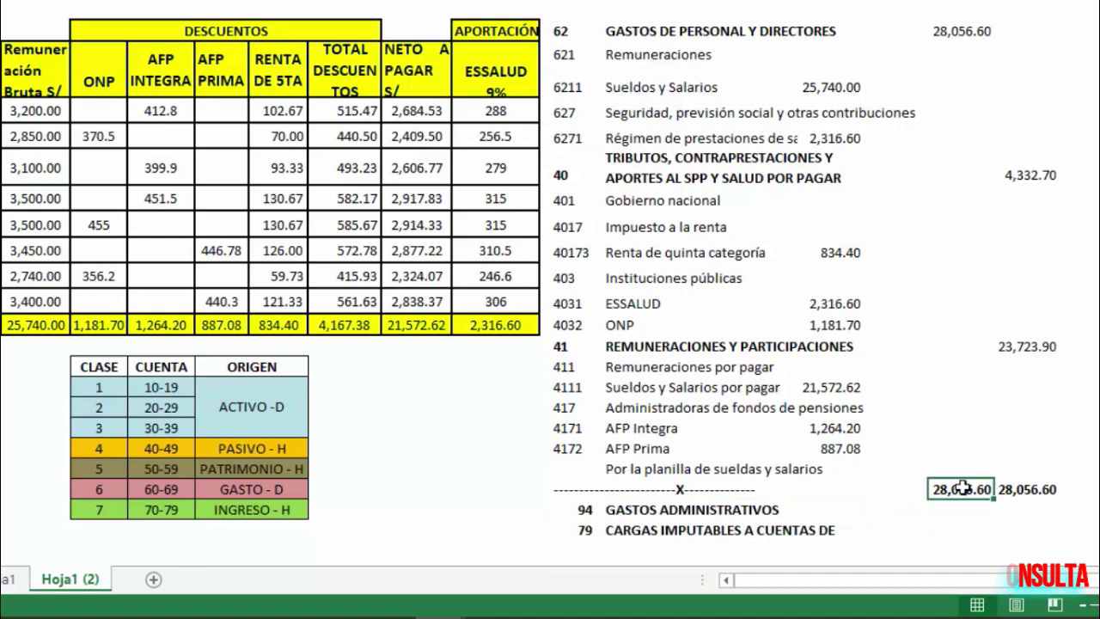
key("shift+Right")
key("Delete")
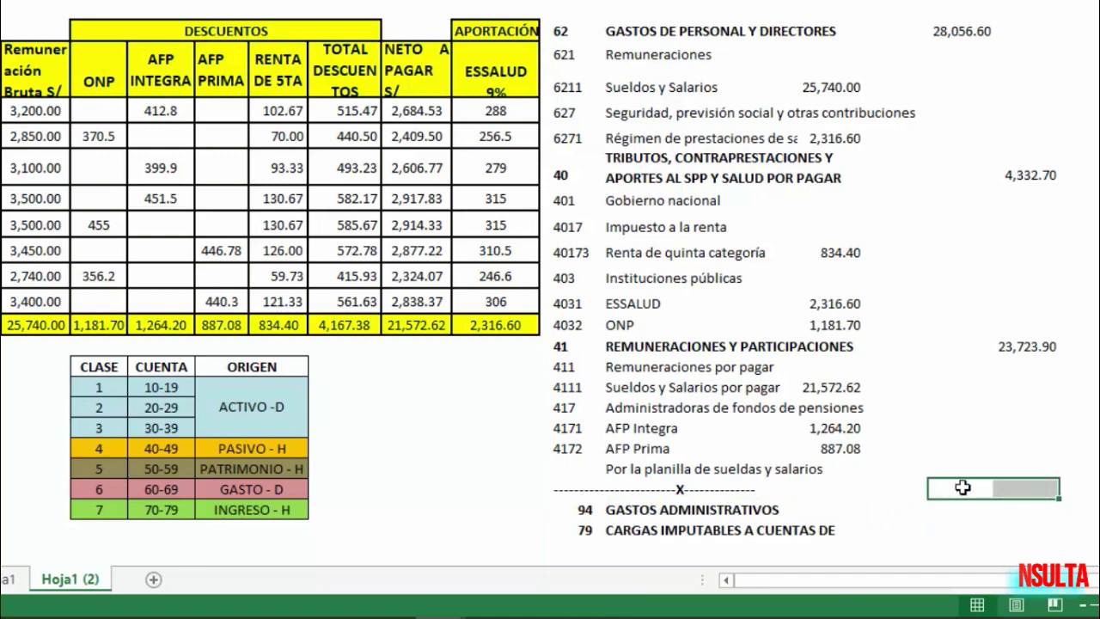
Fill the debit amount of account 94 GASTOS ADMINISTRATIVOS with a reference to the debit amount of account 62
key("Down")
type("+")
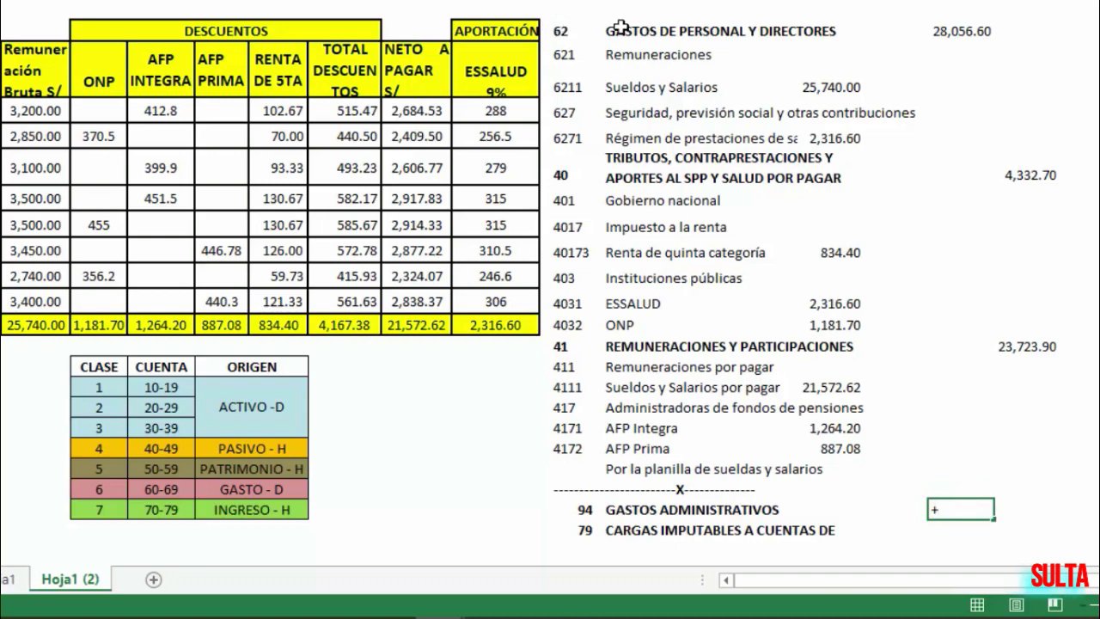
left_click(961, 34)
key("Return")
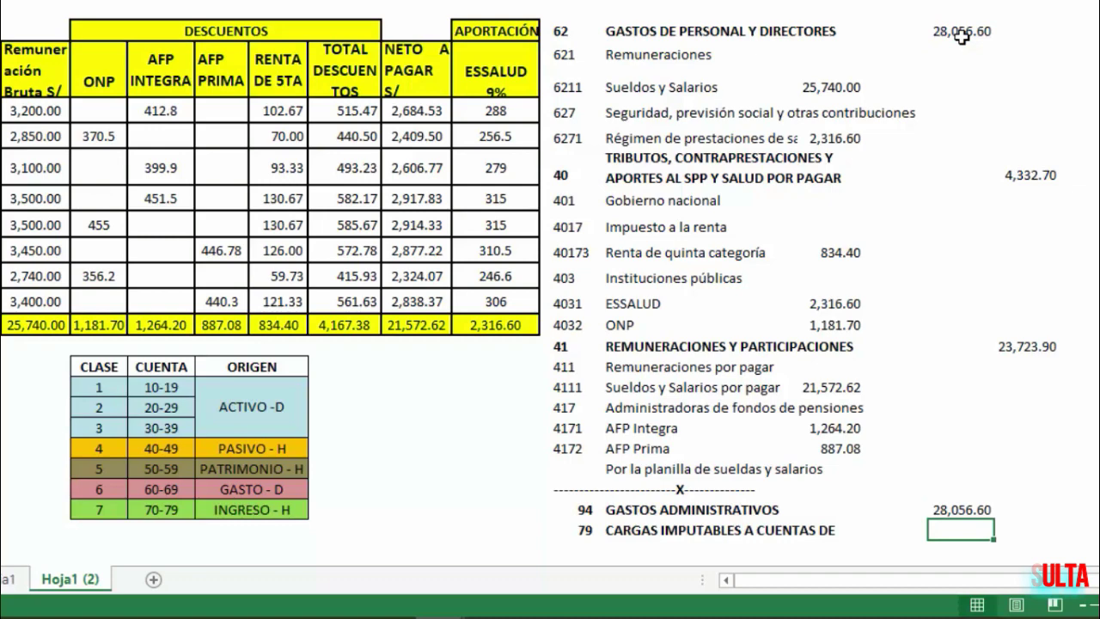
Fill the credit amount of account 79 with a reference to account 94's debit amount in S22
key("Right")
type("++")
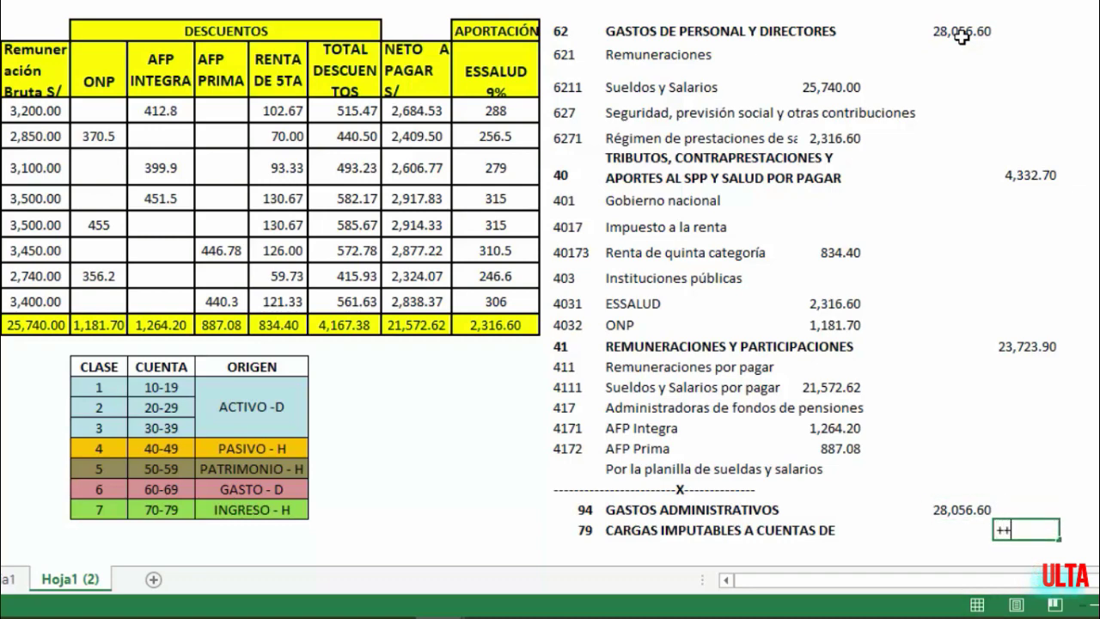
key("BackSpace")
key("Left")
key("Up")
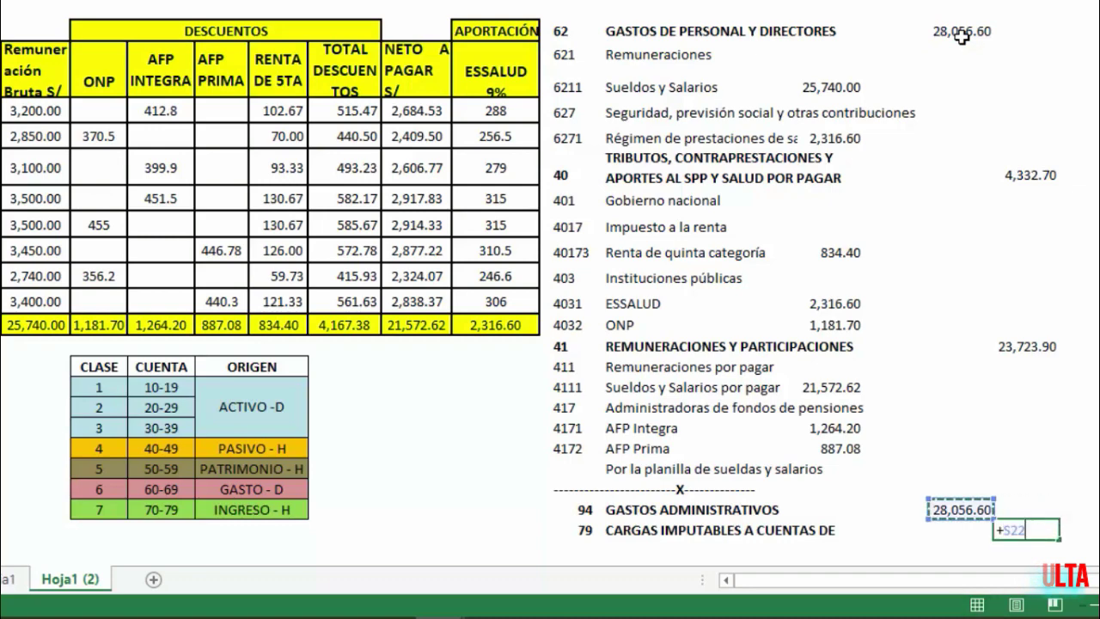
key("Return")
left_click(543, 486)
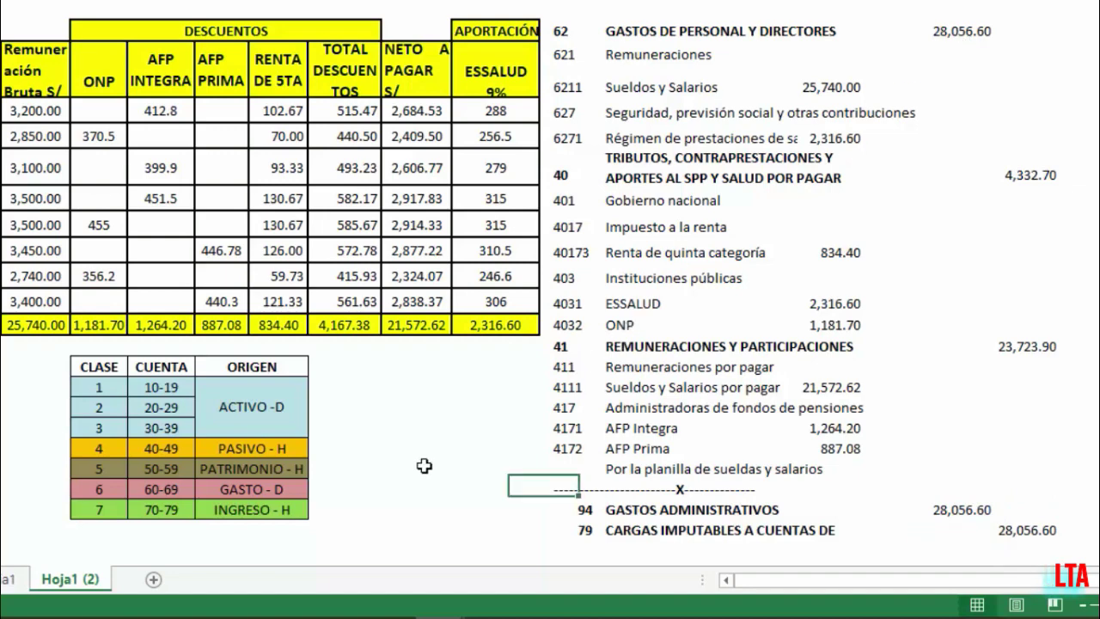
left_click(424, 466)
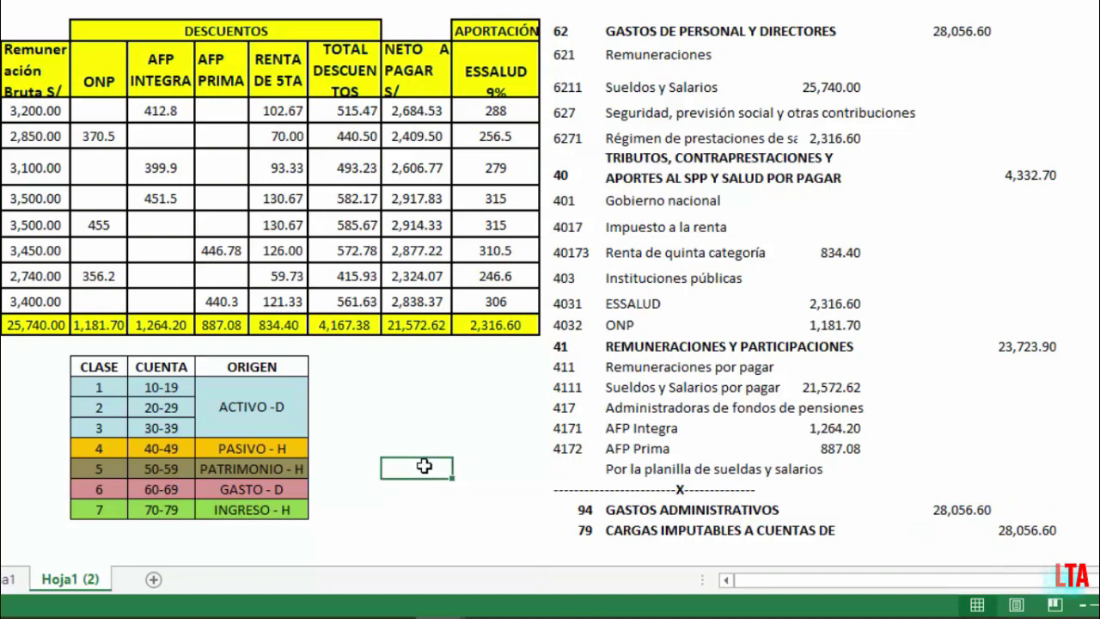